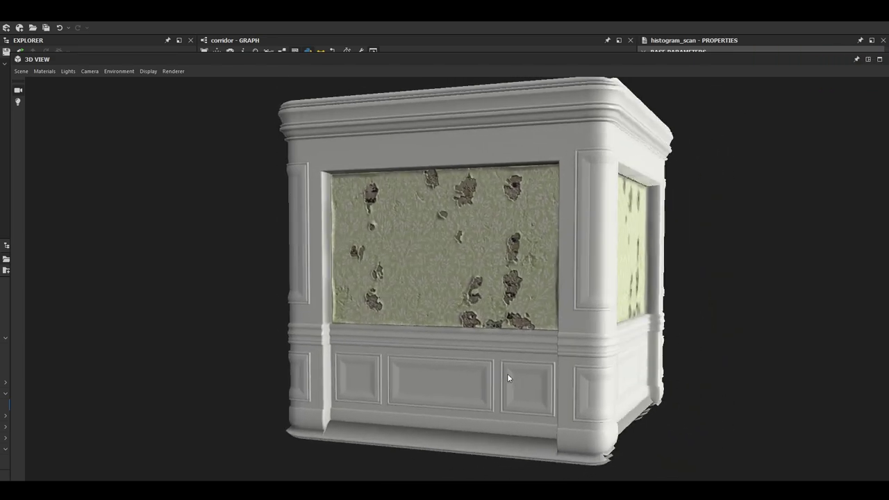
# Step: Examine the damaged wallpaper wall in the 3D preview and the layout of the node groups in the corridor graph
pyautogui.moveTo(492, 282); pyautogui.dragTo(521, 320)
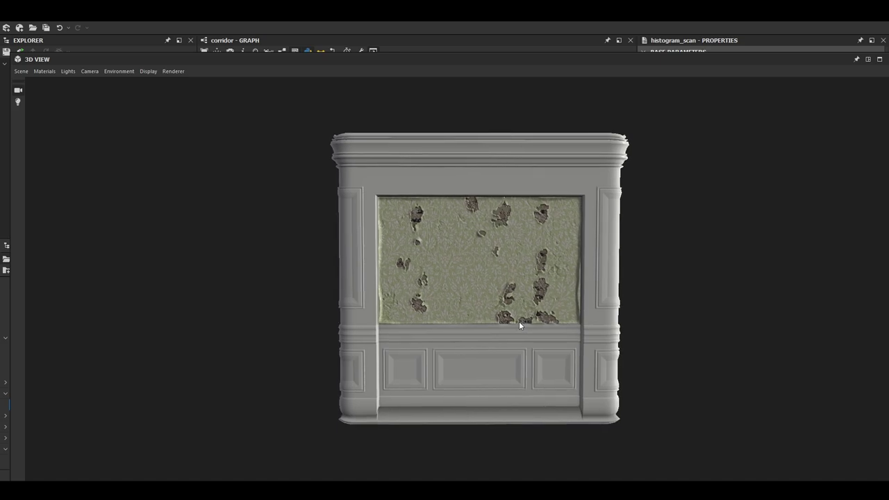
pyautogui.scroll(5, 518, 321)
pyautogui.scroll(3, 532, 322)
pyautogui.scroll(-6, 532, 324)
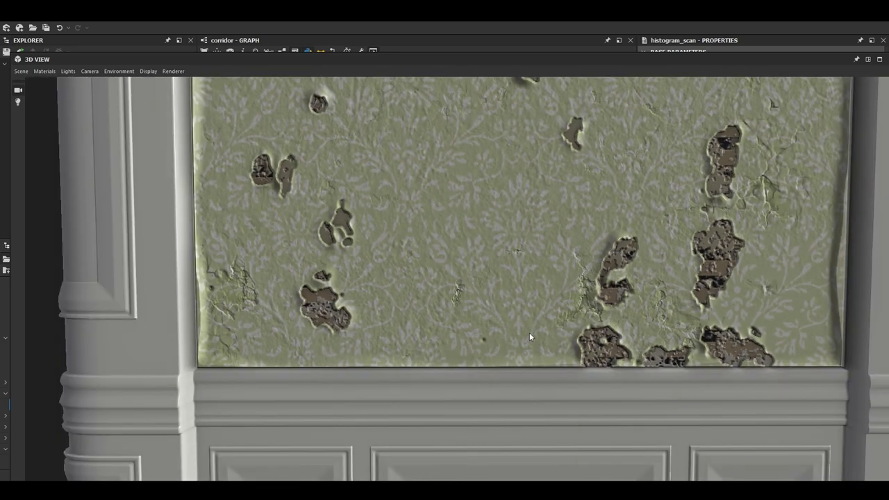
pyautogui.moveTo(529, 333); pyautogui.dragTo(531, 311)
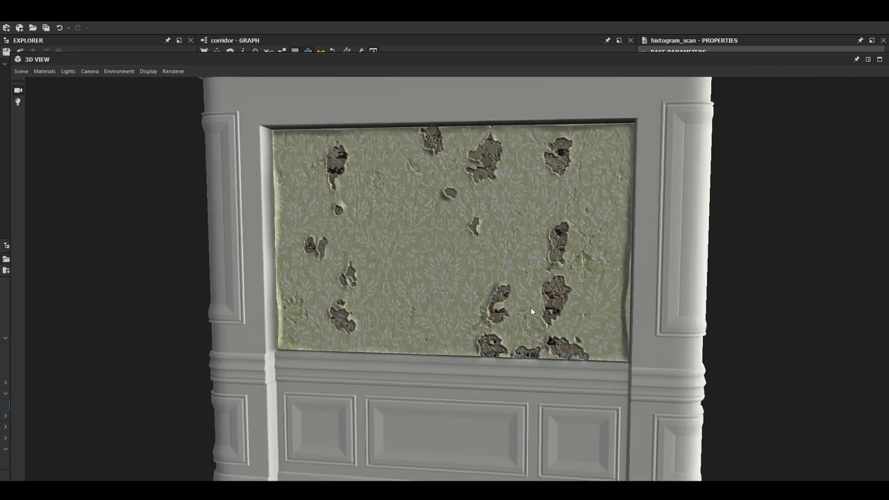
pyautogui.click(868, 59)
pyautogui.scroll(-5, 480, 186)
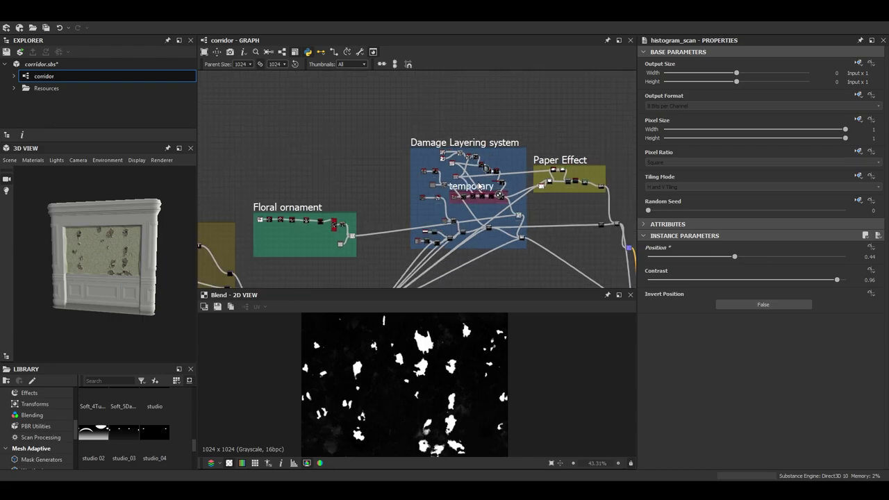
pyautogui.scroll(-5, 479, 186)
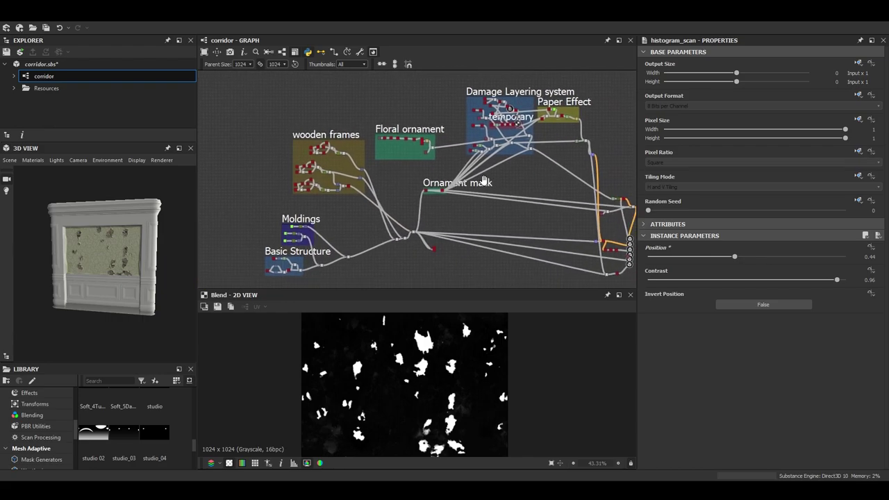
pyautogui.moveTo(484, 180); pyautogui.dragTo(460, 182, button='middle')
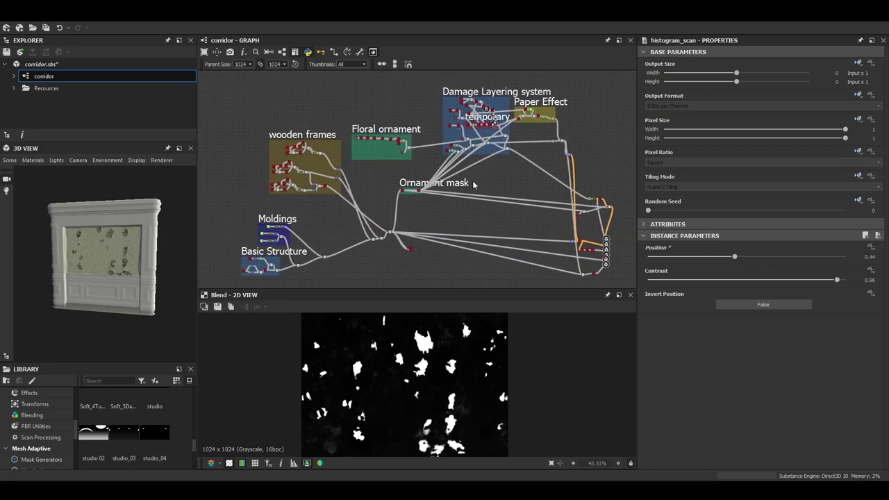
pyautogui.scroll(3, 533, 91)
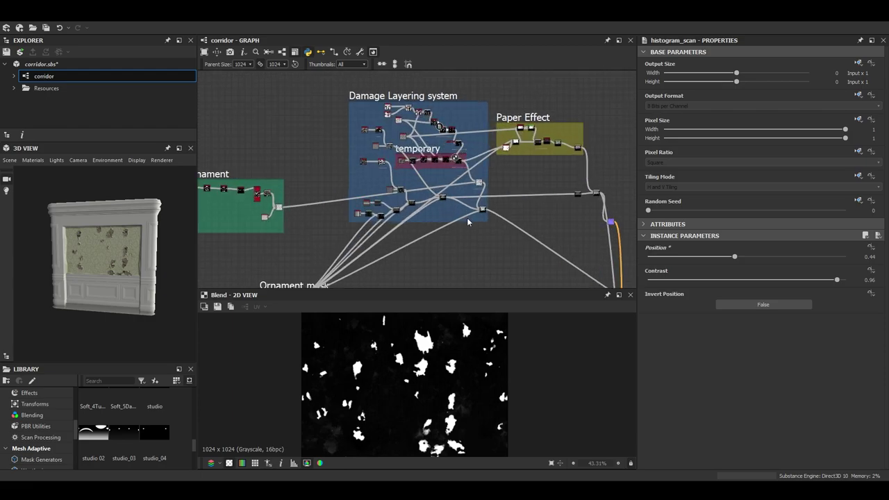
pyautogui.scroll(-3, 467, 218)
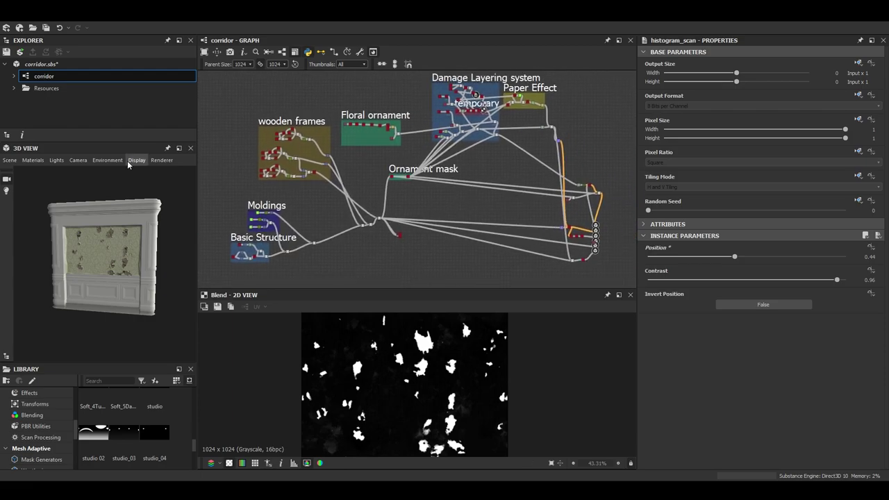
# Step: Display the wall material on a flat plane in the 3D preview and inspect the framed wallpaper area
pyautogui.click(6, 162)
pyautogui.scroll(-2, 463, 361)
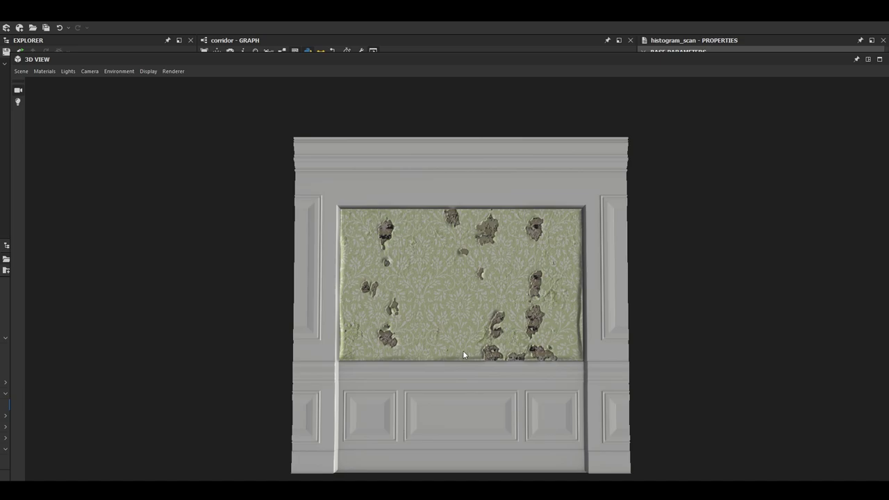
pyautogui.moveTo(462, 350); pyautogui.dragTo(457, 341, button='middle')
pyautogui.moveTo(457, 341)
pyautogui.mouseDown()
pyautogui.moveTo(459, 349)
pyautogui.moveTo(457, 341)
pyautogui.mouseUp()
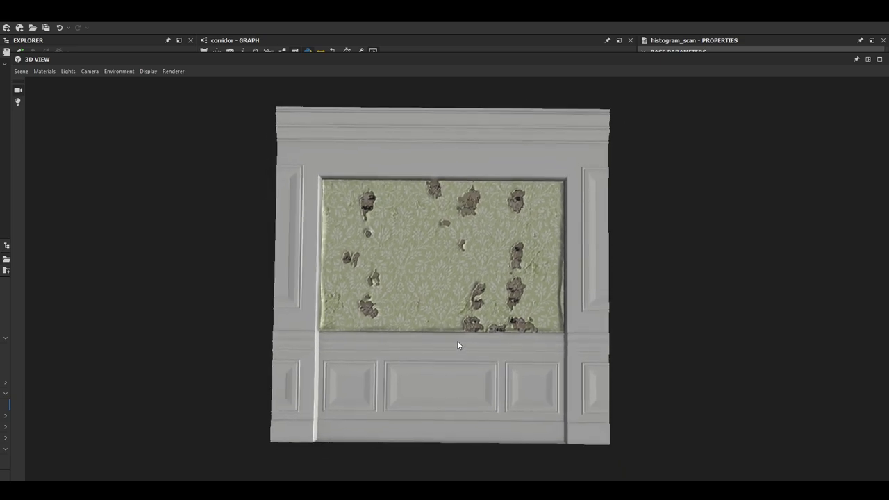
pyautogui.moveTo(457, 345); pyautogui.dragTo(470, 327)
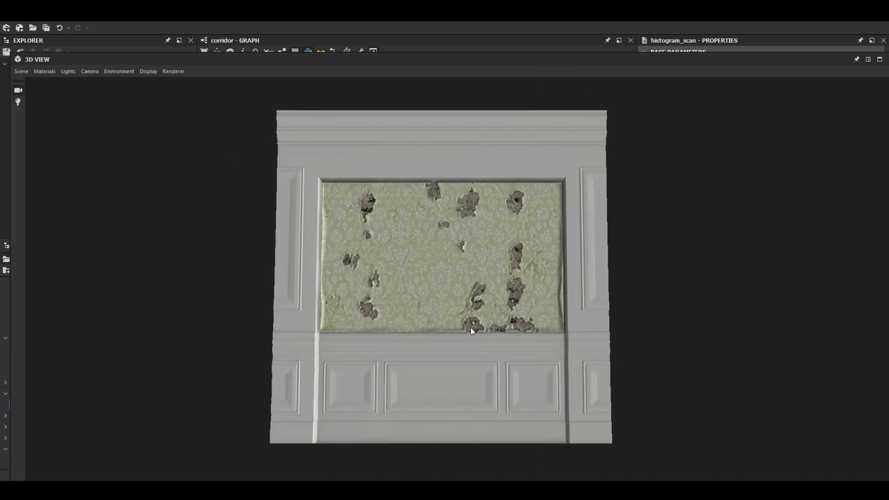
# Step: Dock the enlarged 3D preview and switch its mesh to a cylinder
pyautogui.click(868, 60)
pyautogui.scroll(6, 105, 260)
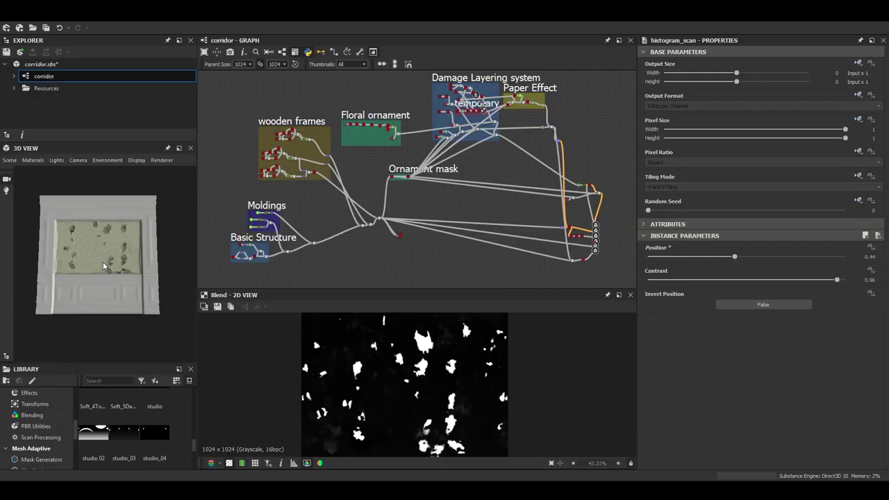
pyautogui.click(9, 160)
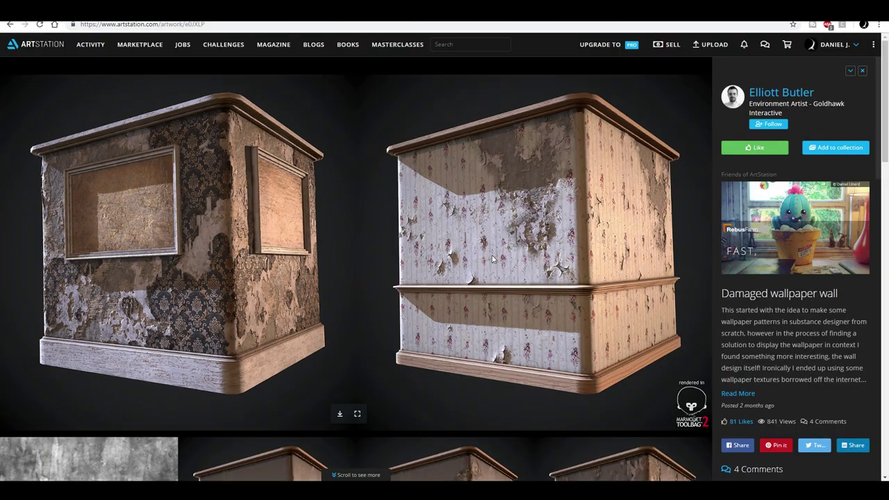
# Step: Switch to the browser and examine the renders on the Damaged wallpaper wall ArtStation page
pyautogui.scroll(8, 492, 256)
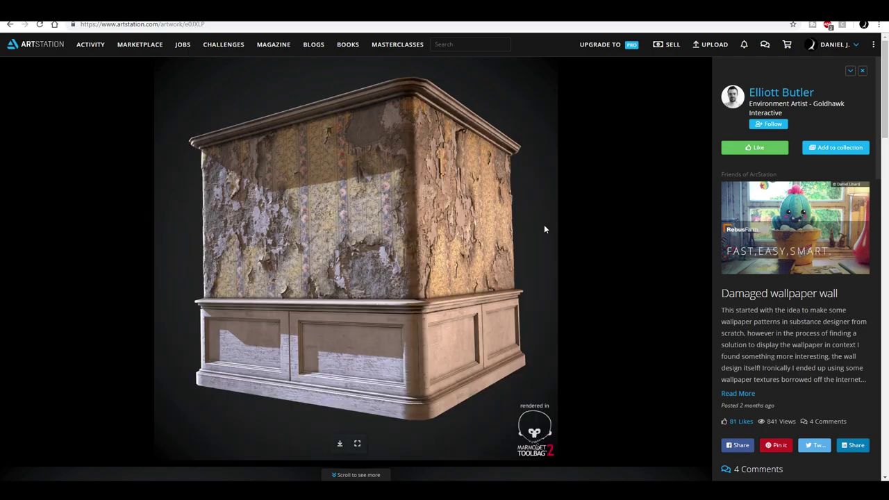
pyautogui.scroll(-10, 506, 224)
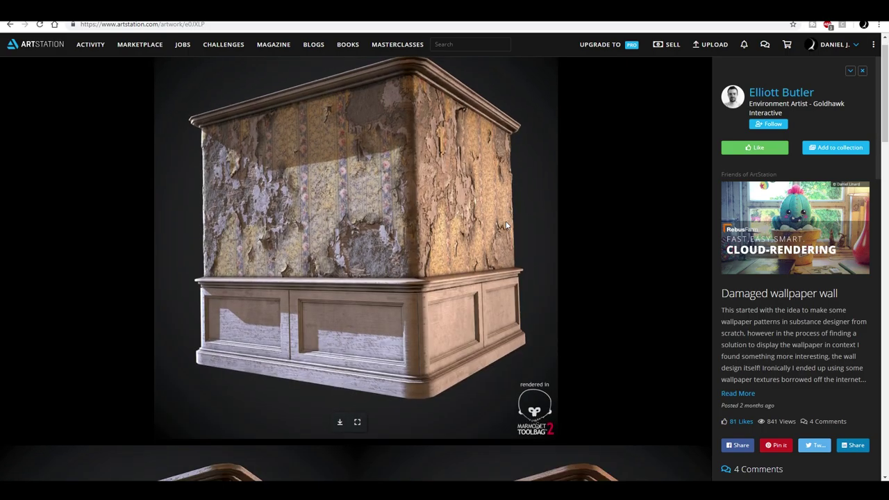
pyautogui.scroll(-8, 506, 225)
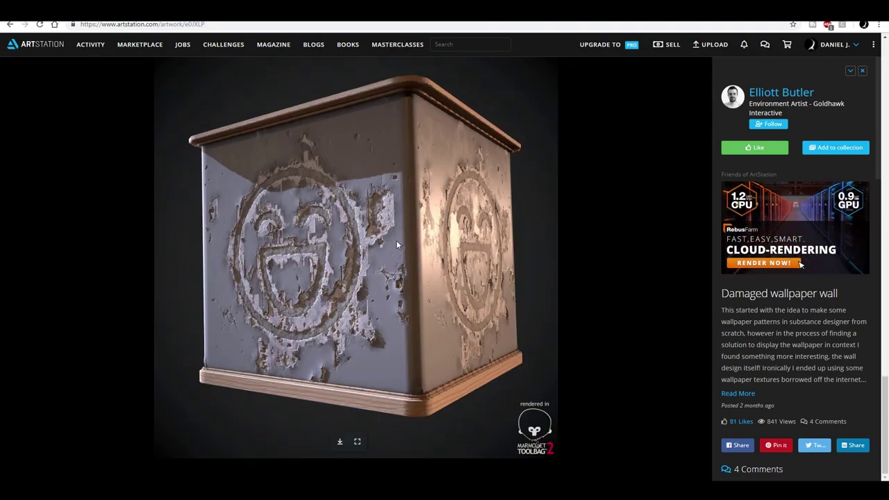
pyautogui.scroll(18, 397, 244)
# Step: Go through the reference photos of the hotel corridor and the damaged, peeling wallpaper in the other browser tabs
pyautogui.hotkey('ctrl', 'Tab')
pyautogui.hotkey('ctrl', 'Tab')
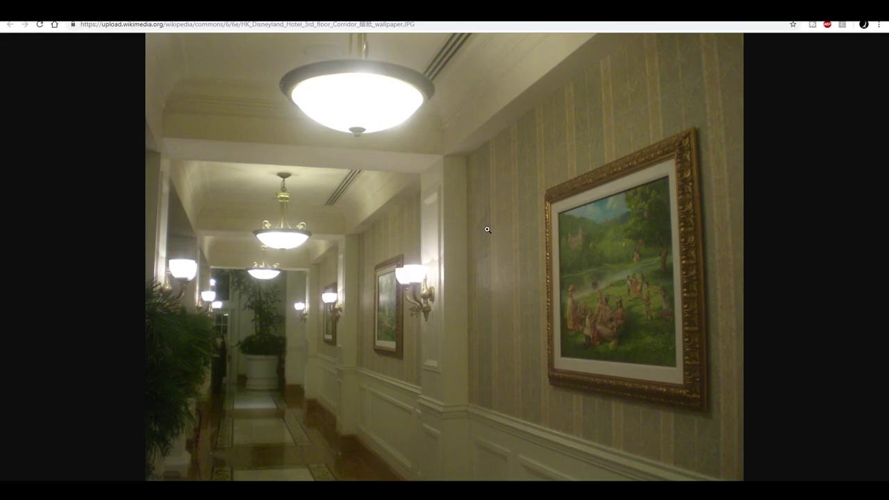
pyautogui.click(463, 326)
pyautogui.click(464, 325)
pyautogui.hotkey('ctrl', 'Tab')
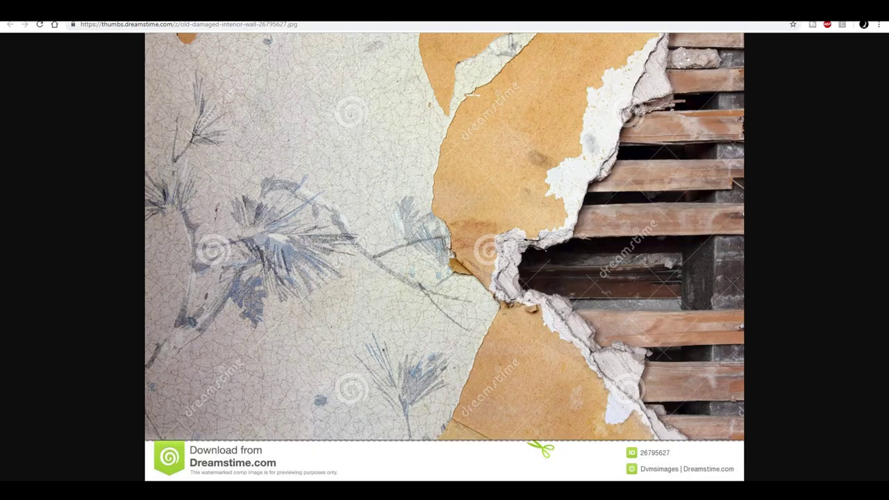
pyautogui.hotkey('ctrl', 'Tab')
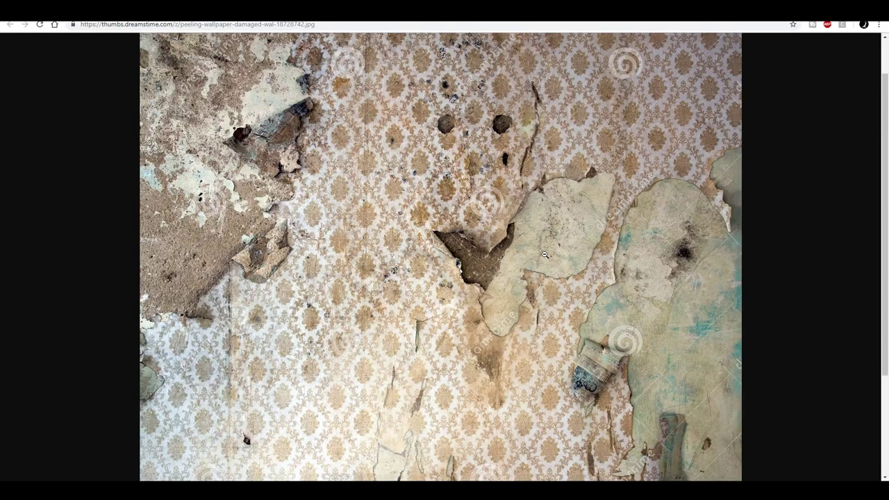
pyautogui.hotkey('ctrl', 'Tab')
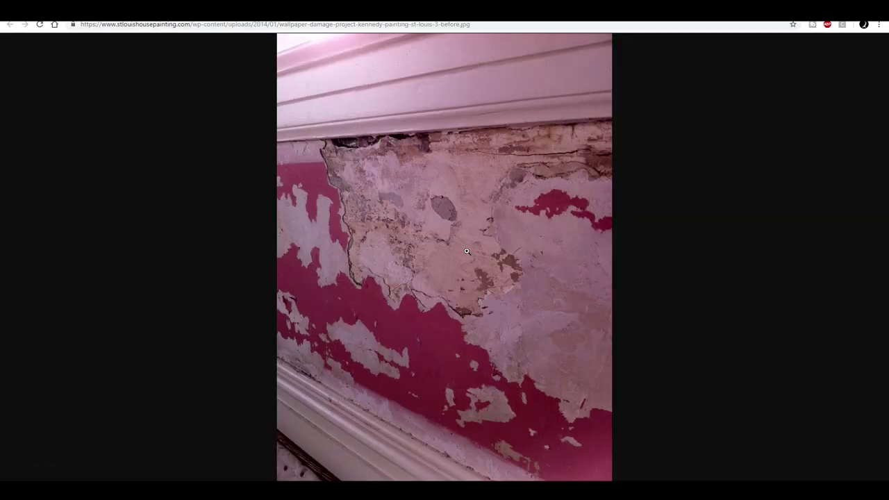
pyautogui.click(482, 240)
pyautogui.scroll(1, 484, 241)
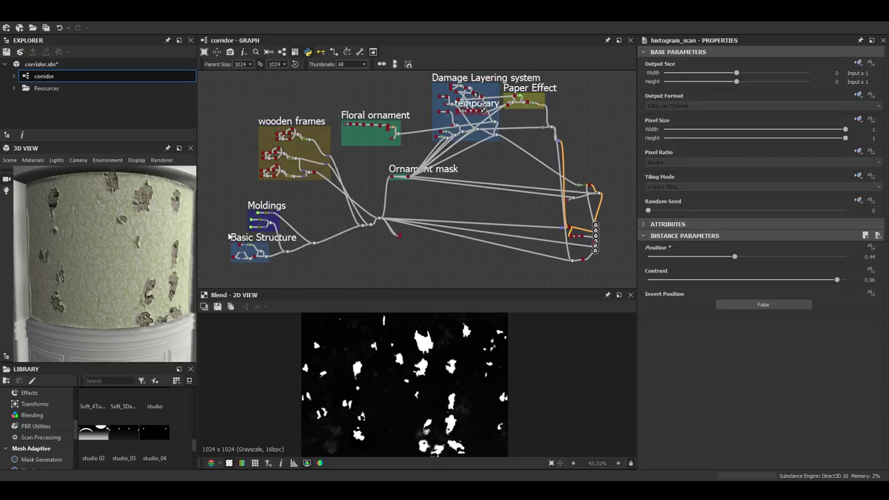
# Step: Enlarge the 3D preview in Substance Designer and examine the wallpaper damage on the cylinder from several angles
pyautogui.click(178, 148)
pyautogui.scroll(-5, 485, 205)
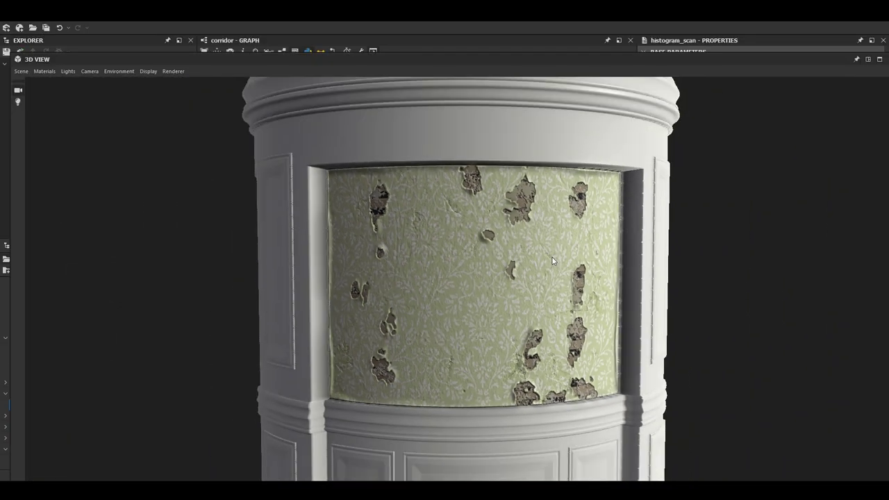
pyautogui.scroll(-2, 553, 258)
pyautogui.moveTo(552, 258); pyautogui.dragTo(386, 264)
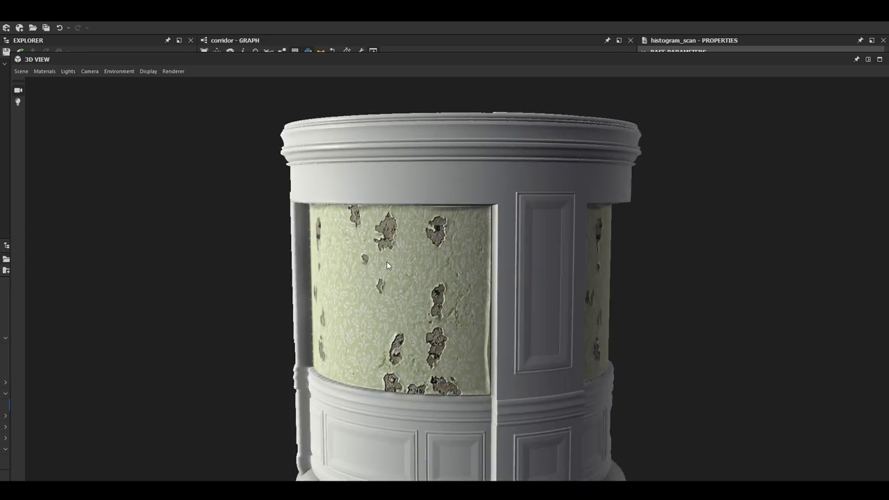
pyautogui.moveTo(430, 337); pyautogui.dragTo(392, 252, button='middle')
pyautogui.moveTo(394, 252); pyautogui.dragTo(487, 251)
pyautogui.scroll(3, 421, 252)
pyautogui.scroll(-6, 479, 247)
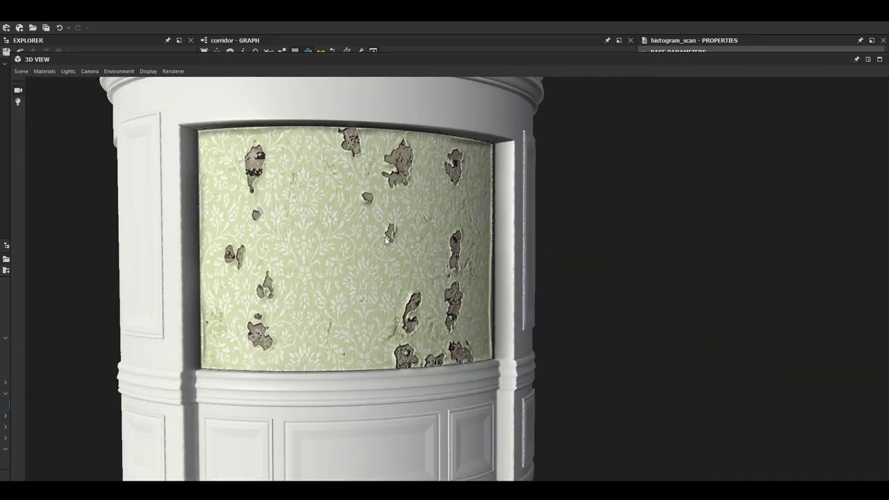
# Step: Dock the 3D preview and change its mesh from the cylinder to a flat-sided one
pyautogui.click(867, 60)
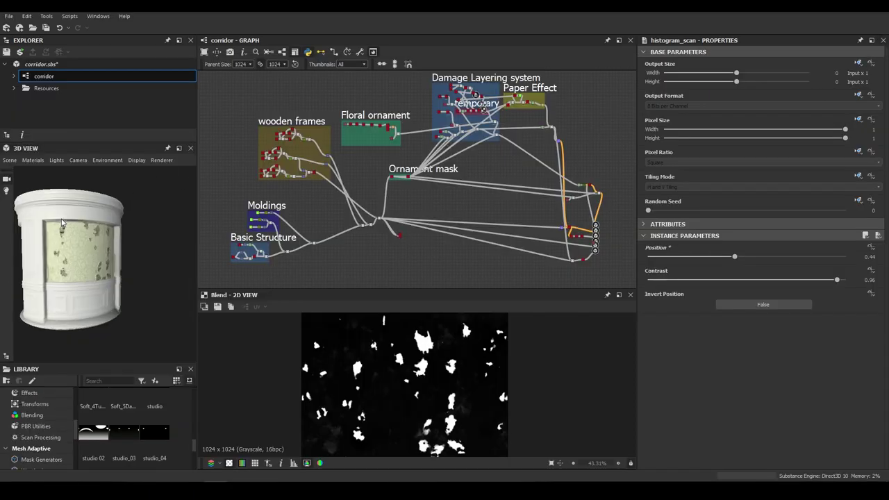
pyautogui.click(10, 160)
pyautogui.click(31, 273)
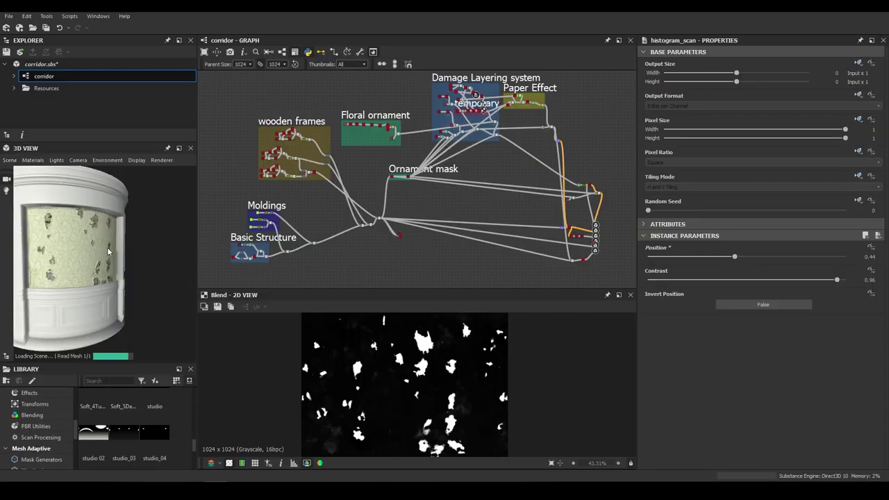
# Step: Set the Position of the Floral ornament damage Histogram Scan in the Damage Layering system to 0.02
pyautogui.scroll(3, 489, 102)
pyautogui.scroll(3, 489, 102)
pyautogui.moveTo(457, 119); pyautogui.dragTo(464, 167, button='middle')
pyautogui.scroll(3, 133, 255)
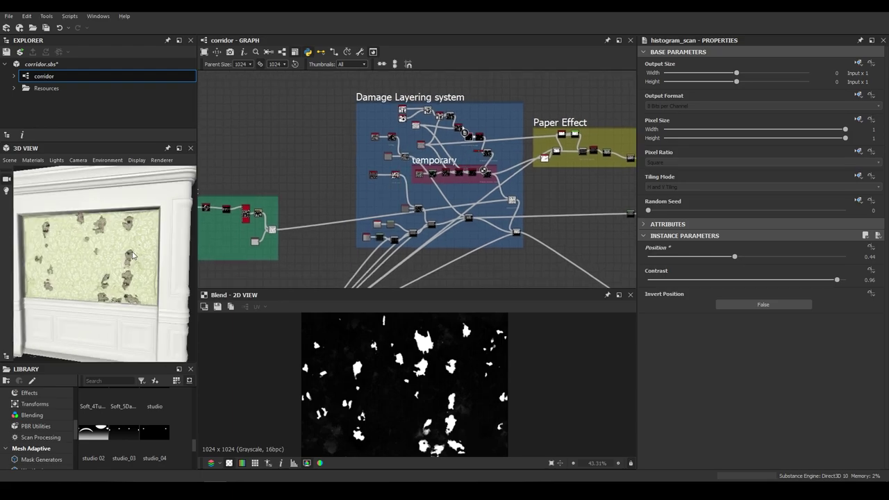
pyautogui.scroll(5, 462, 132)
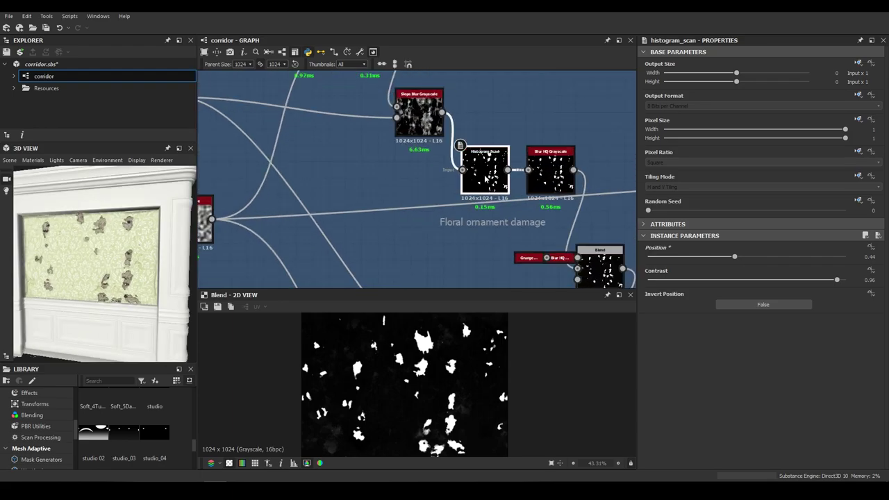
pyautogui.scroll(3, 132, 262)
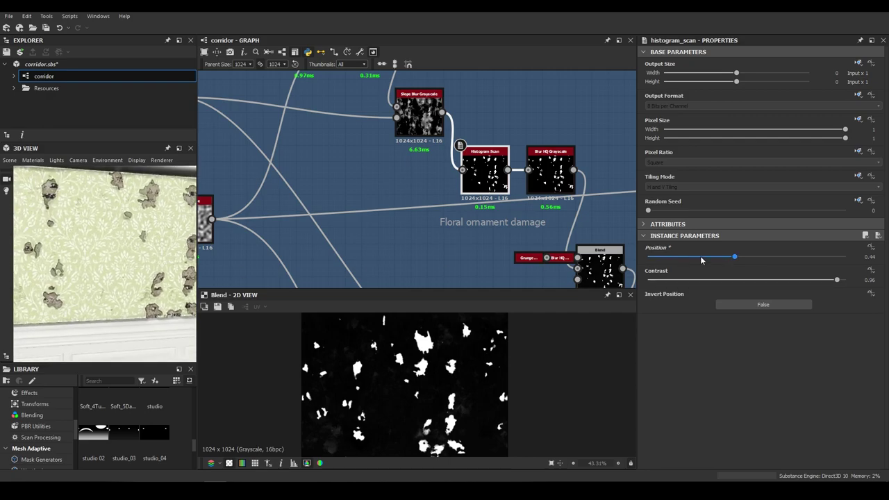
pyautogui.moveTo(692, 261); pyautogui.dragTo(653, 261)
pyautogui.scroll(-1, 227, 241)
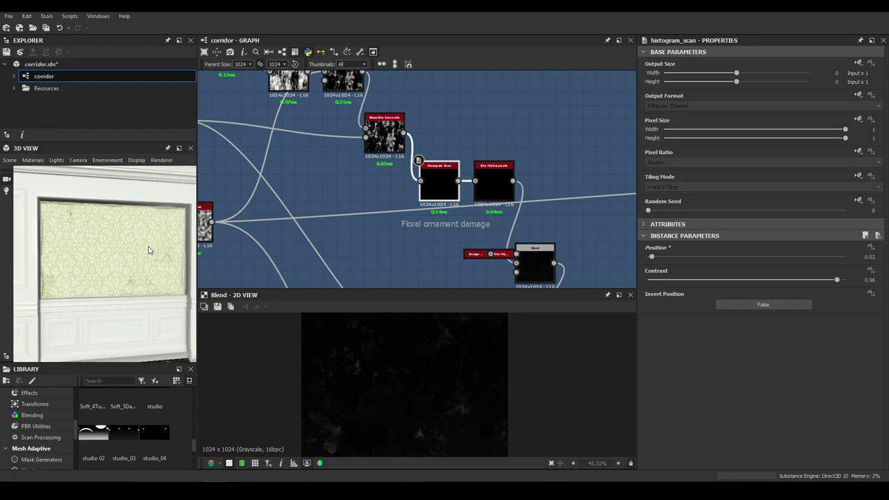
# Step: Widen the 3D preview and set the Floral ornament damage Histogram Scan's Position to 0.62
pyautogui.moveTo(198, 218); pyautogui.dragTo(233, 222)
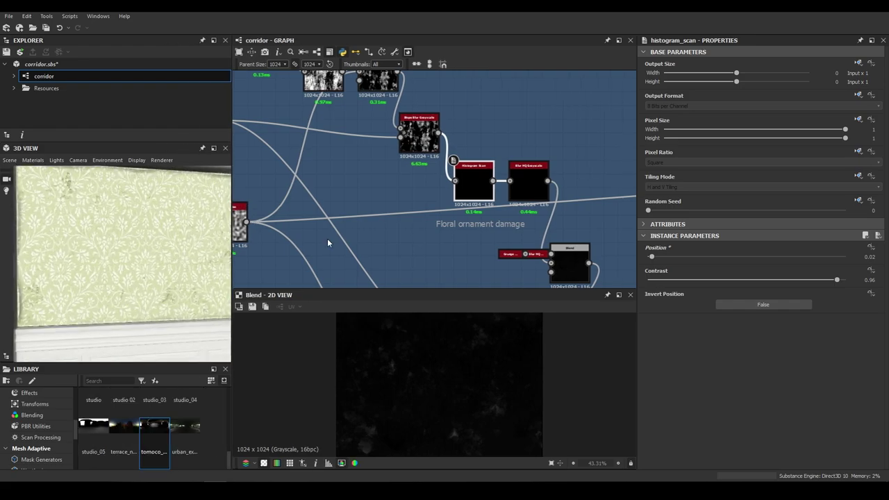
pyautogui.moveTo(715, 259); pyautogui.dragTo(770, 257)
pyautogui.scroll(-2, 513, 217)
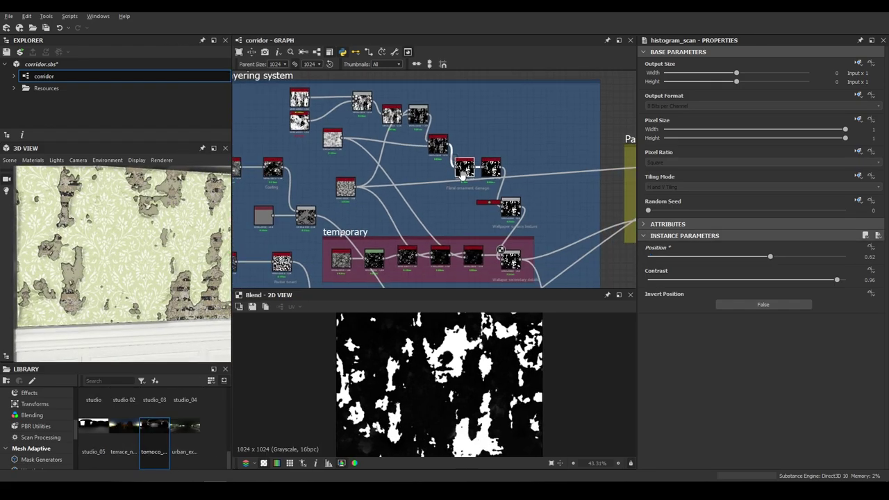
# Step: Set the Opacity of the wallpaper secondary details Blend node at the end of the temporary group to 0.55
pyautogui.scroll(2, 512, 217)
pyautogui.click(524, 232)
pyautogui.moveTo(708, 247); pyautogui.dragTo(727, 248)
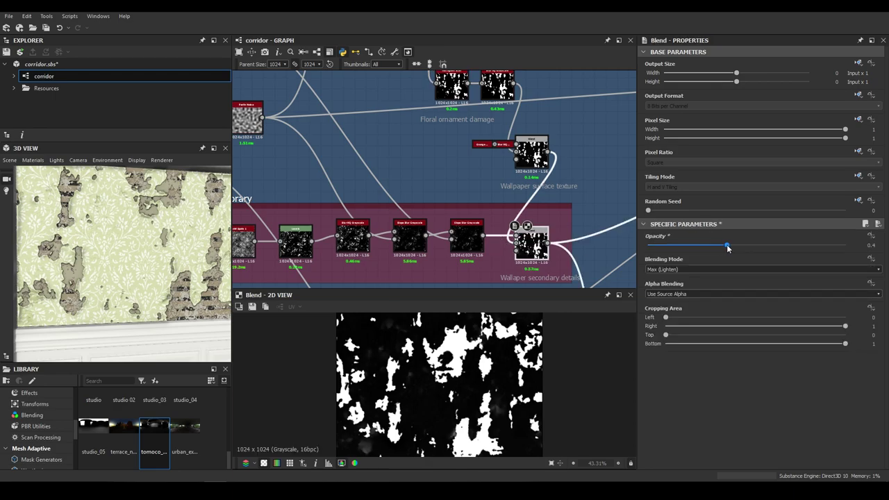
pyautogui.scroll(-5, 472, 168)
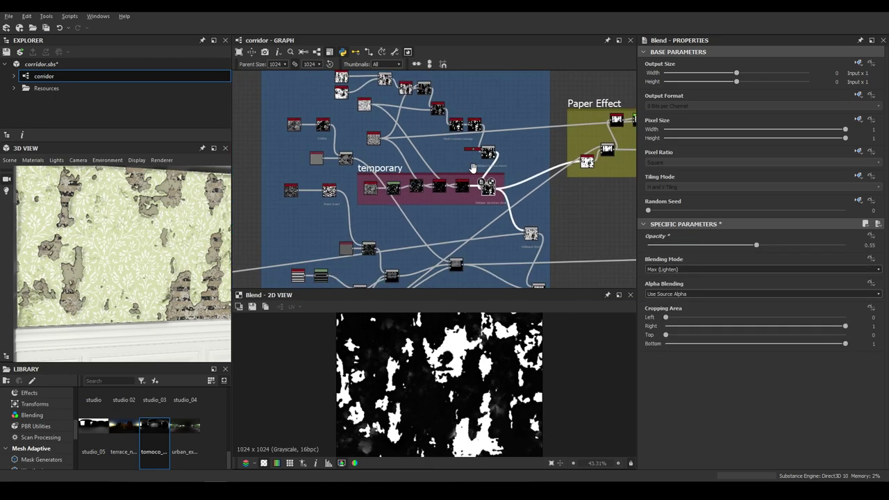
# Step: Vary the Position of the Histogram Scan located above the plaster one at the left of the Damage Layering system
pyautogui.scroll(1, 473, 168)
pyautogui.moveTo(472, 169); pyautogui.dragTo(542, 160, button='middle')
pyautogui.click(362, 112)
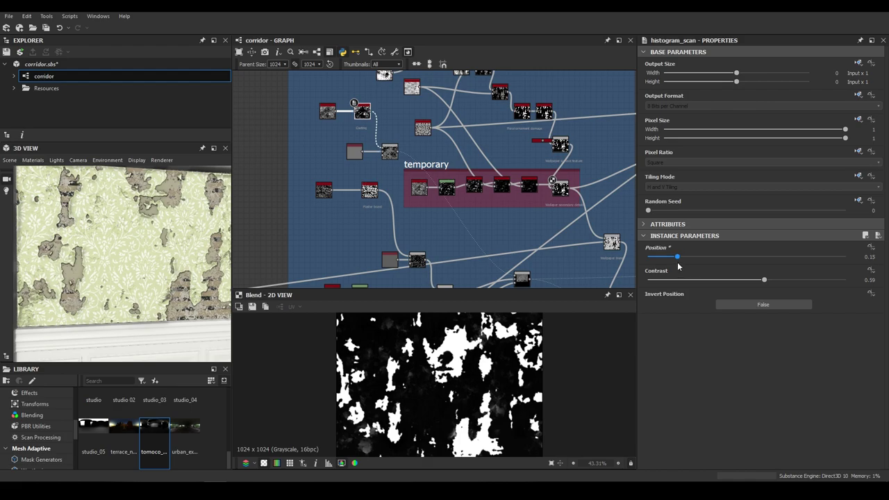
pyautogui.moveTo(679, 266); pyautogui.dragTo(690, 266)
# Step: Set the Position of the plaster Histogram Scan in the Damage Layering system to 0.51
pyautogui.moveTo(471, 221); pyautogui.dragTo(468, 181, button='middle')
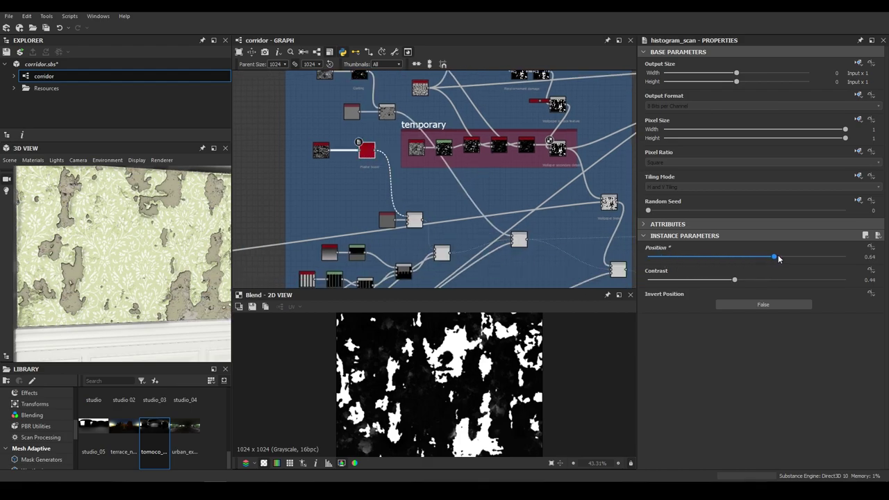
pyautogui.scroll(-5, 432, 170)
pyautogui.scroll(5, 452, 173)
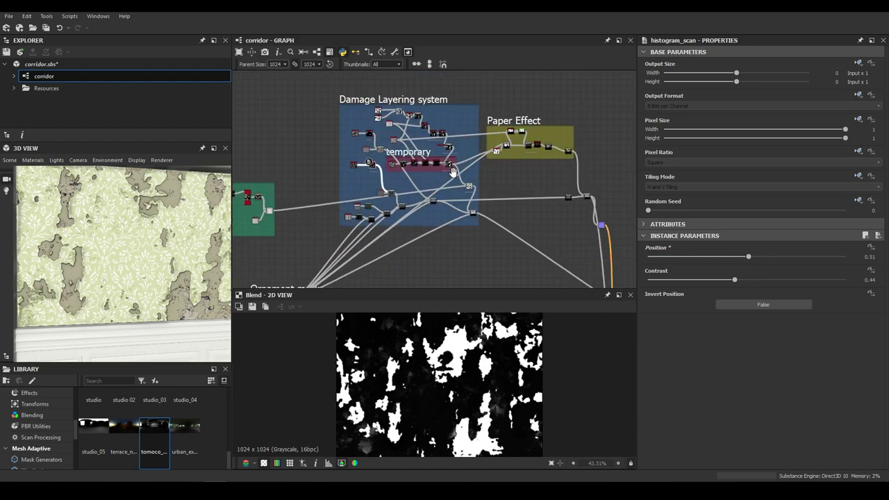
pyautogui.moveTo(386, 231); pyautogui.dragTo(396, 219, button='middle')
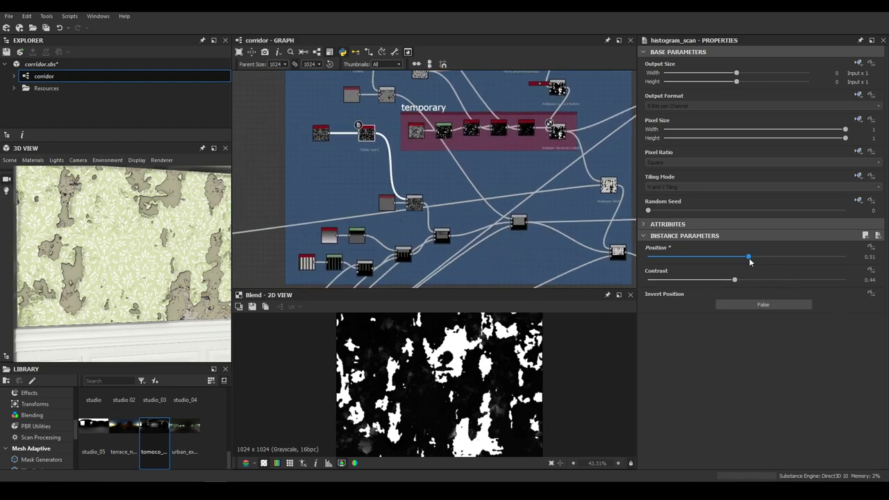
# Step: Set the Position of the Histogram Scan above the plaster one to 0.54 and check the whole wall panel in 3D
pyautogui.moveTo(796, 264); pyautogui.dragTo(651, 264)
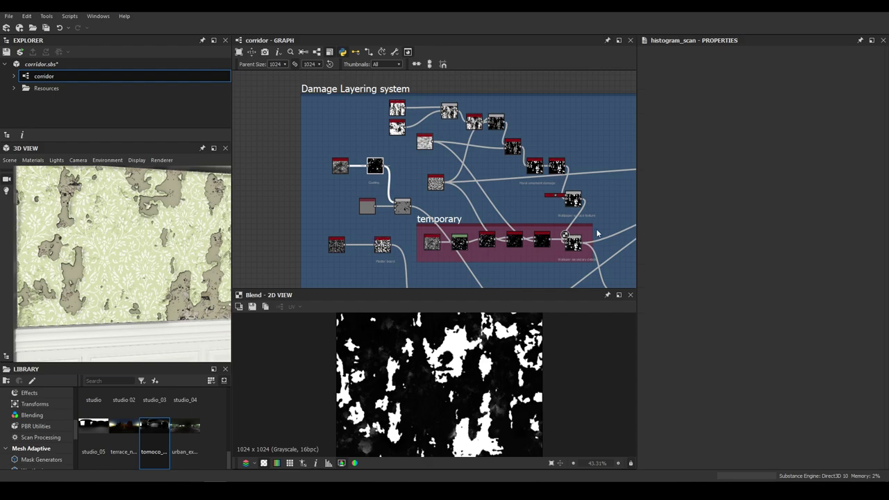
pyautogui.scroll(-5, 187, 260)
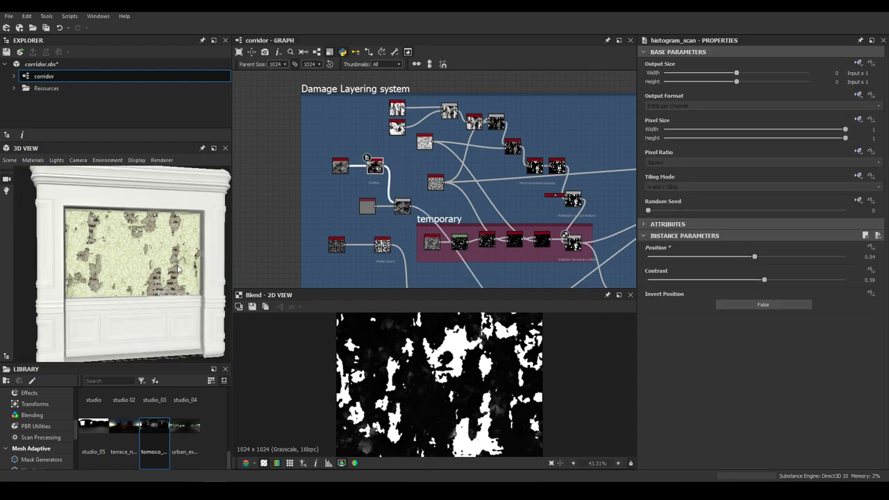
pyautogui.scroll(2, 178, 266)
# Step: Preview the plaster Histogram Scan in 2D and set its Position to 0.23
pyautogui.moveTo(433, 223)
pyautogui.mouseDown(button='middle')
pyautogui.moveTo(427, 128)
pyautogui.moveTo(421, 168)
pyautogui.mouseUp(button='middle')
pyautogui.doubleClick(378, 103)
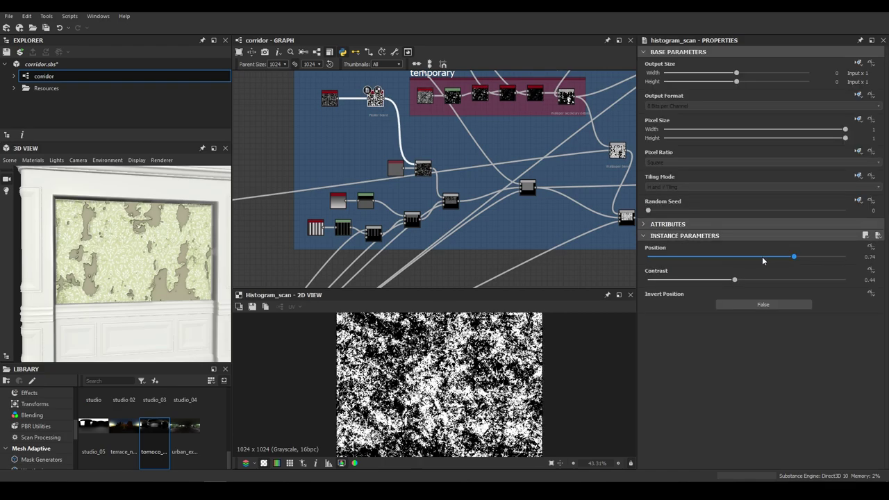
pyautogui.moveTo(718, 258); pyautogui.dragTo(695, 260)
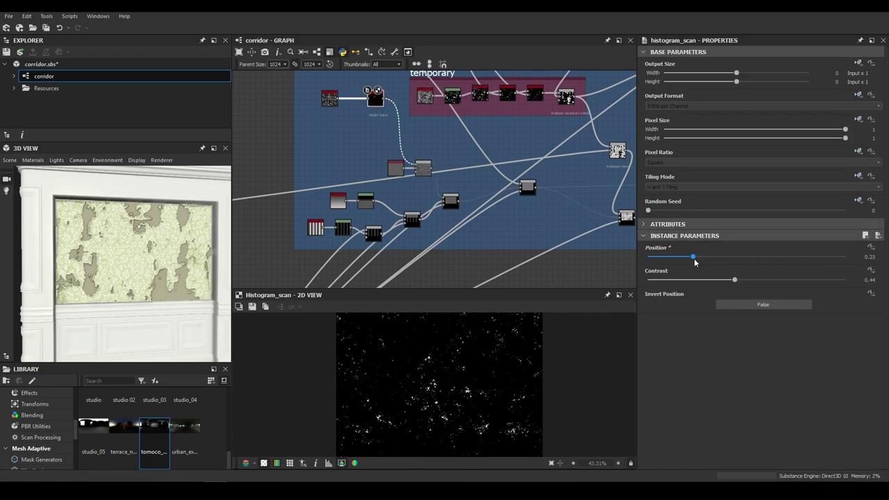
# Step: Set the Position of the Floral ornament damage Histogram Scan to 0.27
pyautogui.scroll(-4, 445, 181)
pyautogui.scroll(4, 438, 185)
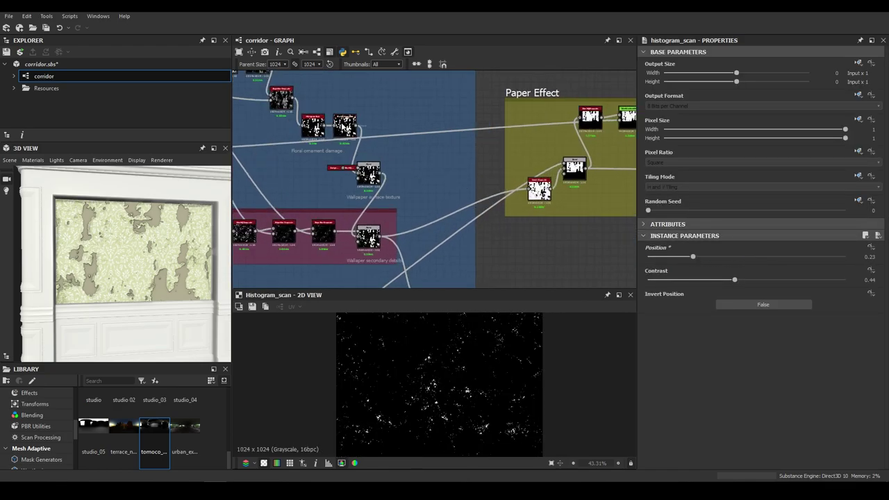
pyautogui.press('f')
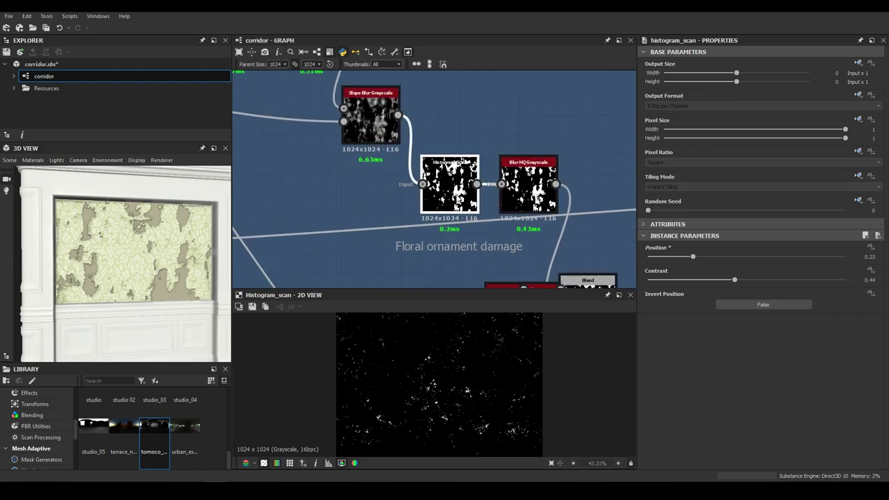
pyautogui.moveTo(732, 259); pyautogui.dragTo(703, 260)
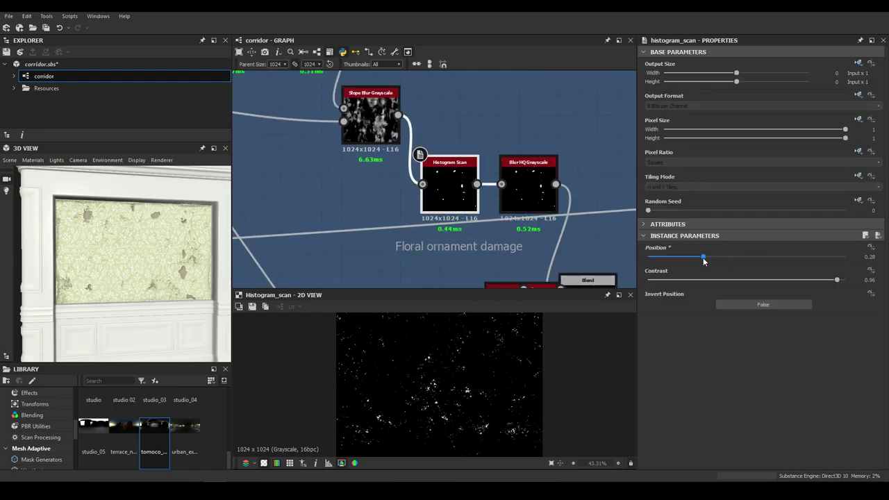
pyautogui.moveTo(702, 261); pyautogui.dragTo(701, 261)
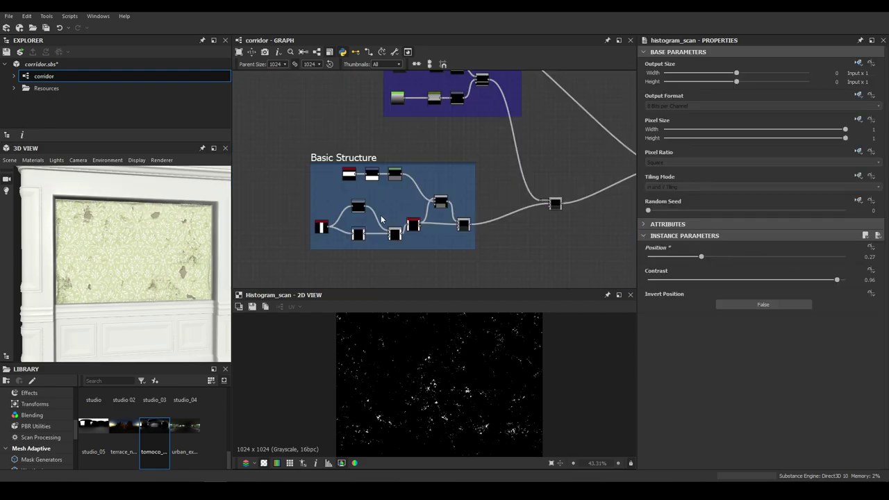
# Step: Preview the Shape node in the Basic Structure group and the Blend that combines its two transformed copies
pyautogui.scroll(4, 368, 218)
pyautogui.moveTo(368, 218); pyautogui.dragTo(395, 184, button='middle')
pyautogui.scroll(1, 288, 227)
pyautogui.doubleClick(297, 200)
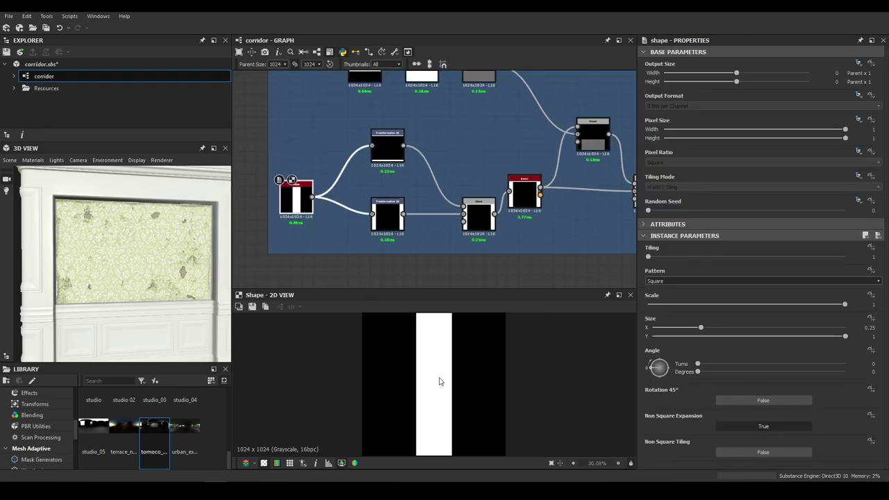
pyautogui.doubleClick(488, 221)
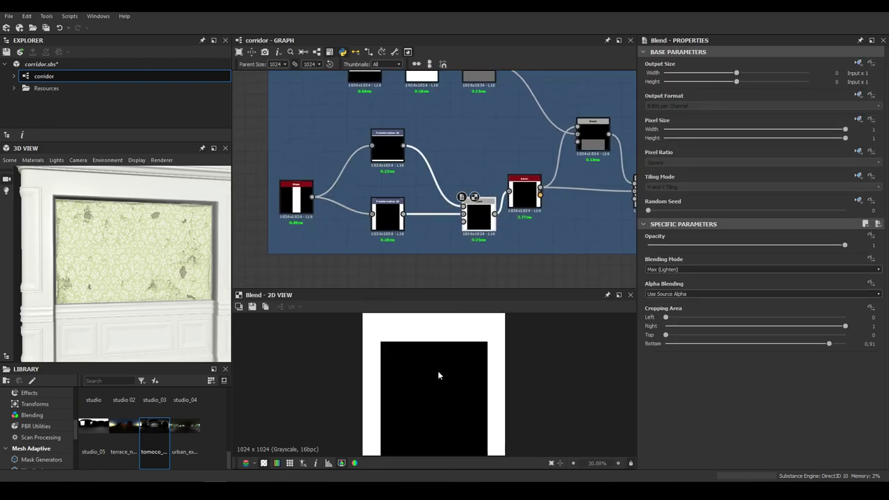
# Step: Preview the Bevel node of the Basic Structure group and examine its beveled edges and corners up close in 2D
pyautogui.doubleClick(528, 188)
pyautogui.scroll(15, 413, 364)
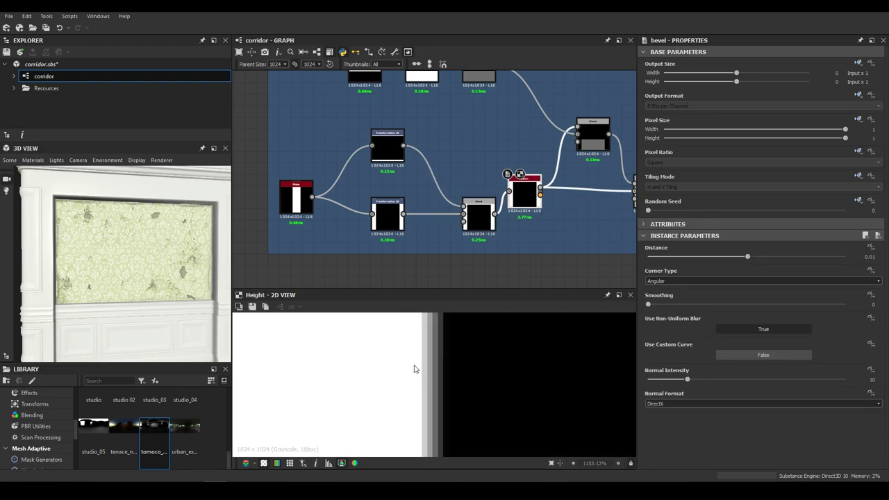
pyautogui.scroll(-3, 418, 184)
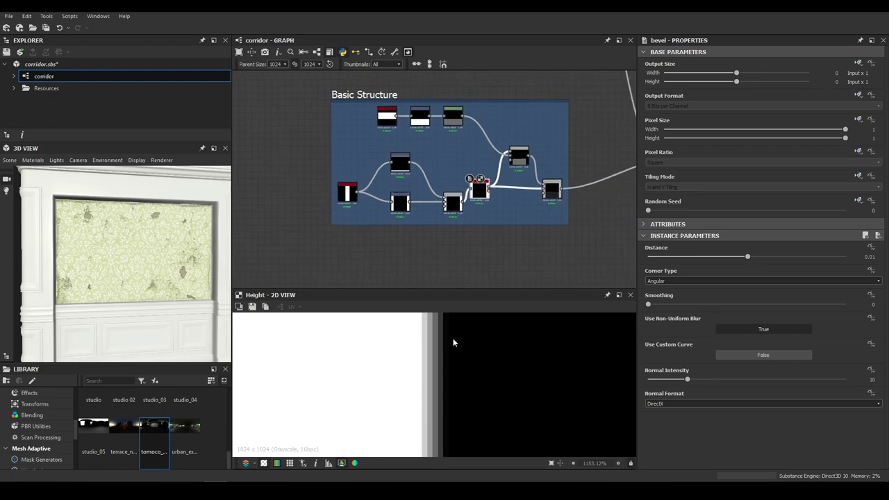
pyautogui.scroll(-5, 452, 341)
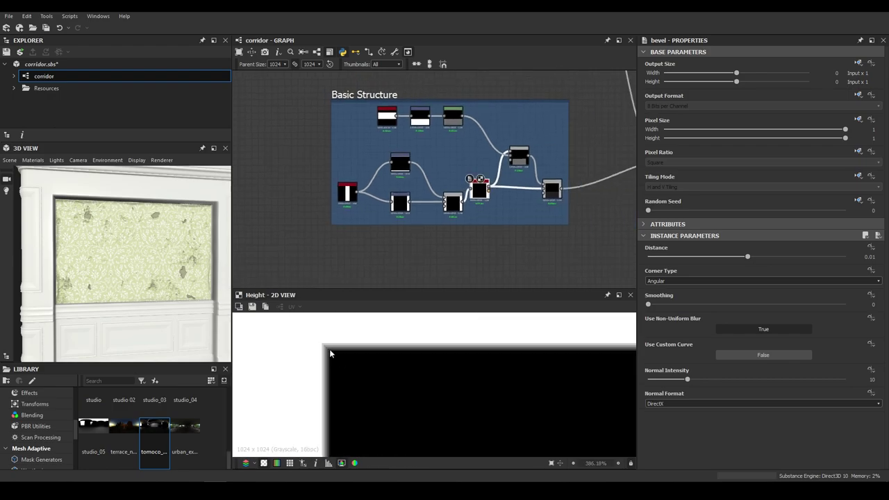
pyautogui.scroll(-4, 506, 359)
pyautogui.moveTo(500, 363); pyautogui.dragTo(254, 344, button='middle')
pyautogui.scroll(-4, 338, 354)
# Step: Examine the last Blend of the Basic Structure group, its blending modes, and the Subtract Blend that feeds it
pyautogui.scroll(5, 538, 175)
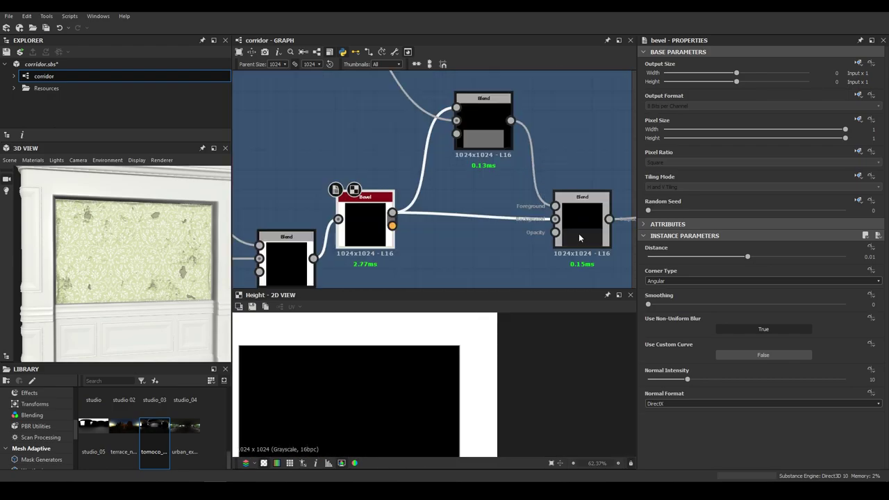
pyautogui.click(581, 234)
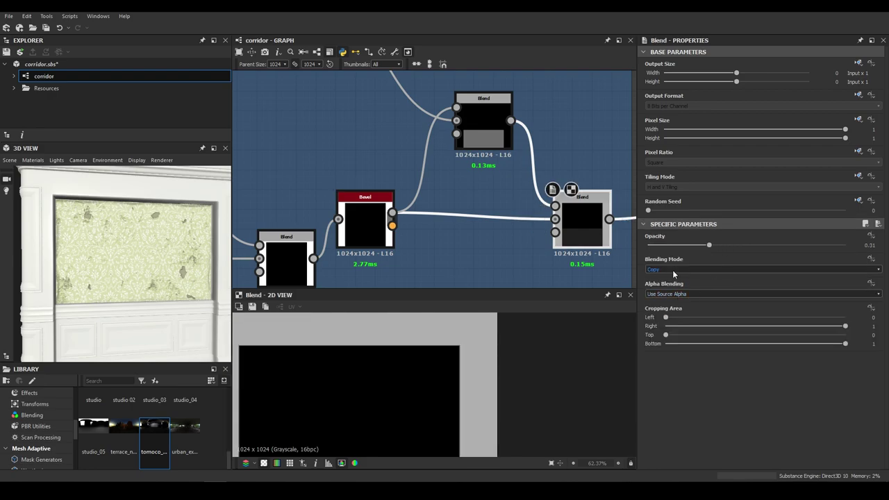
pyautogui.click(691, 269)
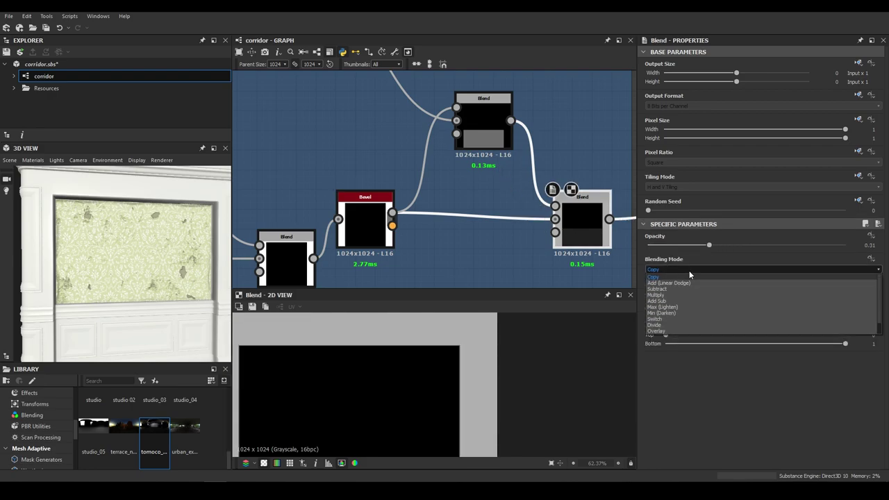
pyautogui.click(517, 175)
pyautogui.scroll(-3, 500, 195)
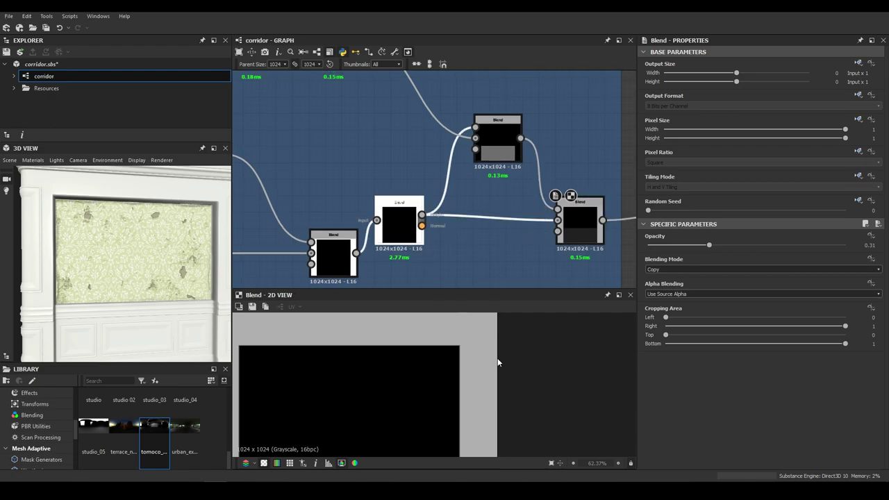
pyautogui.scroll(-4, 497, 360)
pyautogui.click(567, 234)
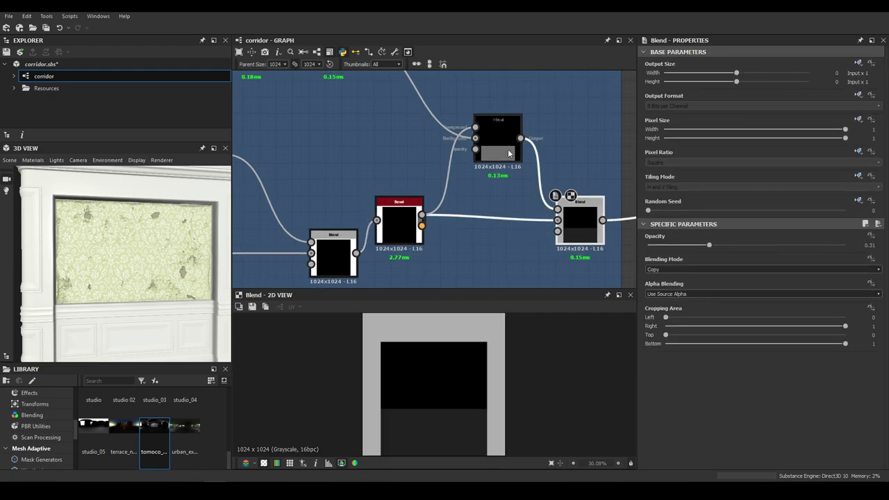
pyautogui.click(503, 145)
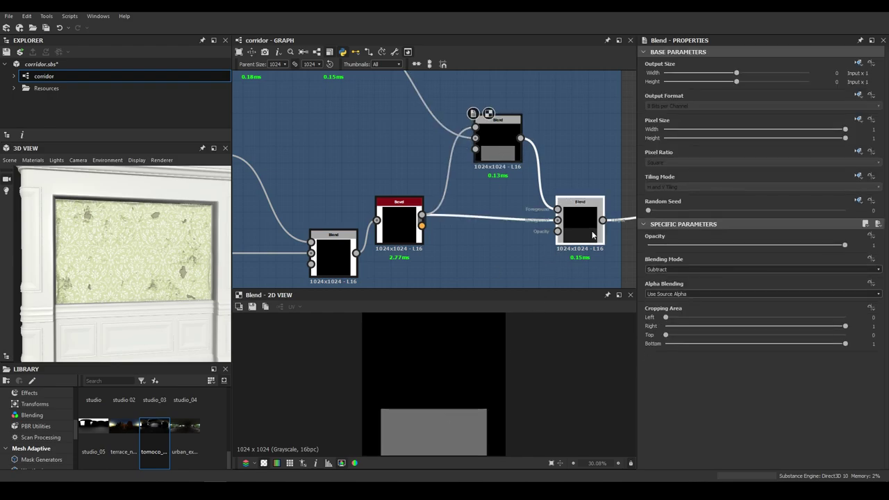
pyautogui.doubleClick(577, 231)
# Step: Try Max (Lighten) as the last Basic Structure Blend's blending mode, inspect the wall in 3D, and restore Copy
pyautogui.scroll(-6, 516, 194)
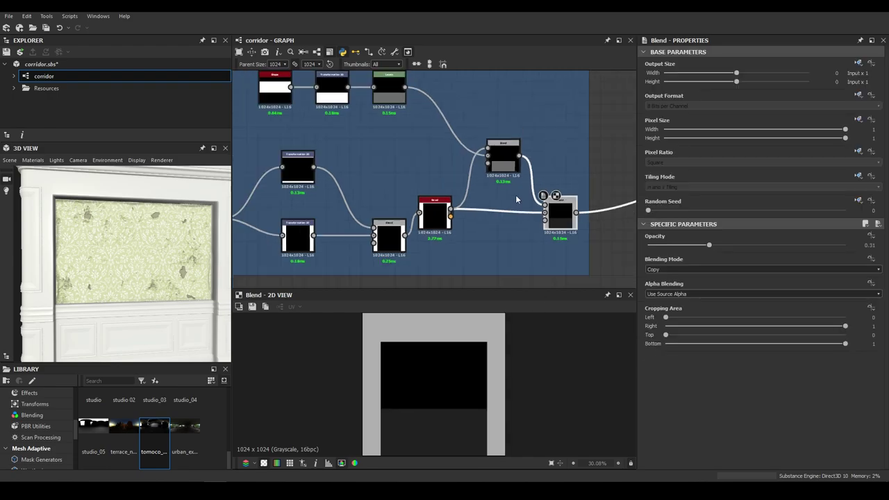
pyautogui.moveTo(456, 182); pyautogui.dragTo(463, 202, button='middle')
pyautogui.scroll(6, 528, 223)
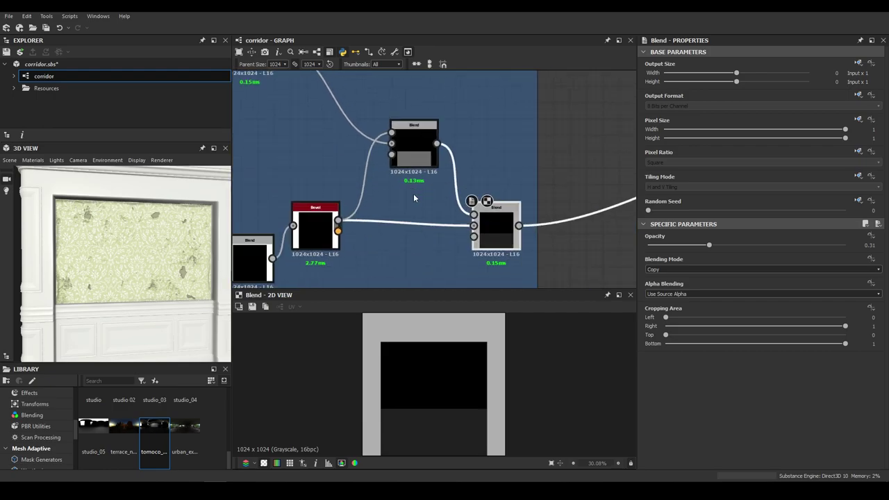
pyautogui.click(665, 270)
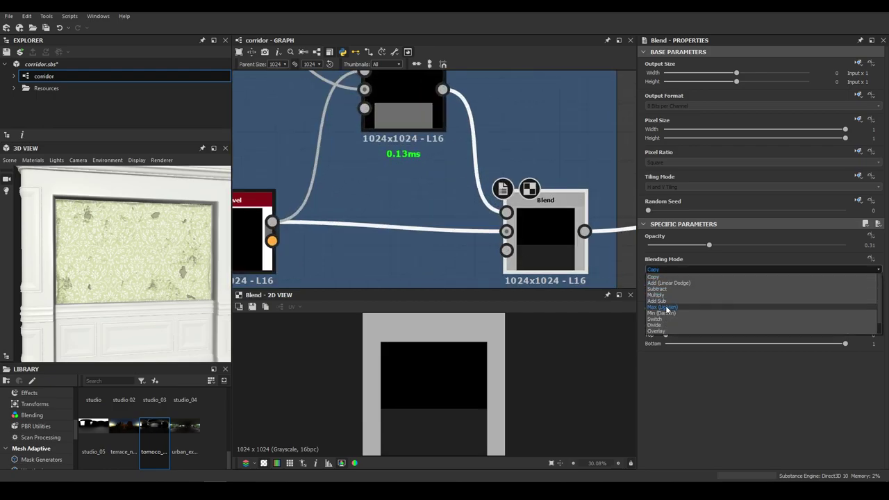
pyautogui.click(667, 309)
pyautogui.moveTo(125, 322); pyautogui.dragTo(139, 297)
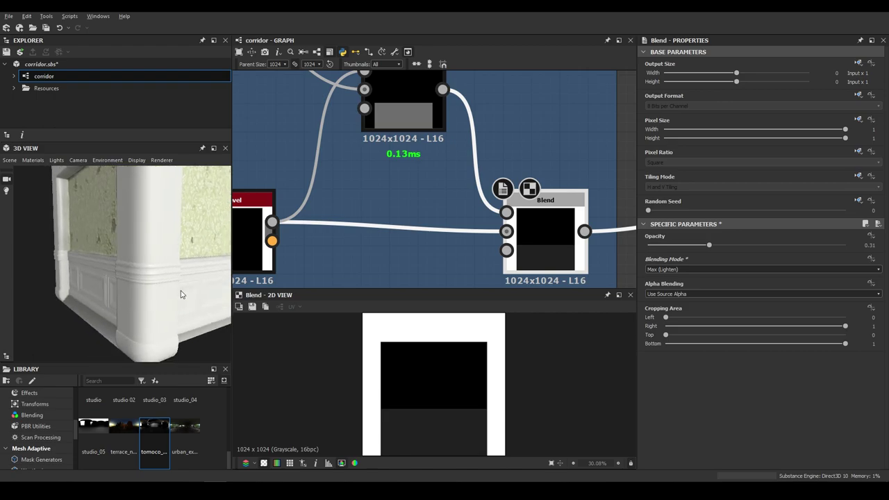
pyautogui.click(698, 269)
pyautogui.click(684, 277)
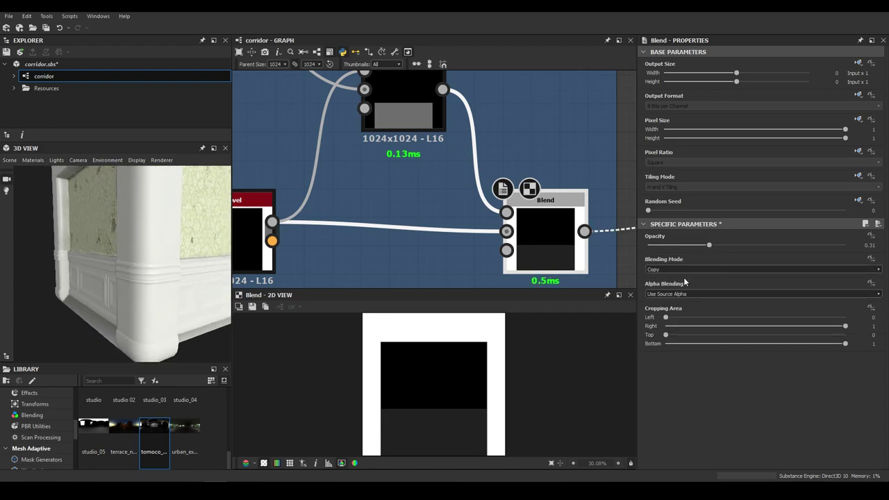
pyautogui.moveTo(173, 278); pyautogui.dragTo(133, 274)
# Step: Preview the lower Curve node in the purple group and examine the matching baseboard profile on the 3D model
pyautogui.scroll(-2, 505, 176)
pyautogui.scroll(-8, 504, 174)
pyautogui.moveTo(409, 83); pyautogui.dragTo(341, 142, button='middle')
pyautogui.scroll(7, 469, 161)
pyautogui.scroll(-5, 479, 187)
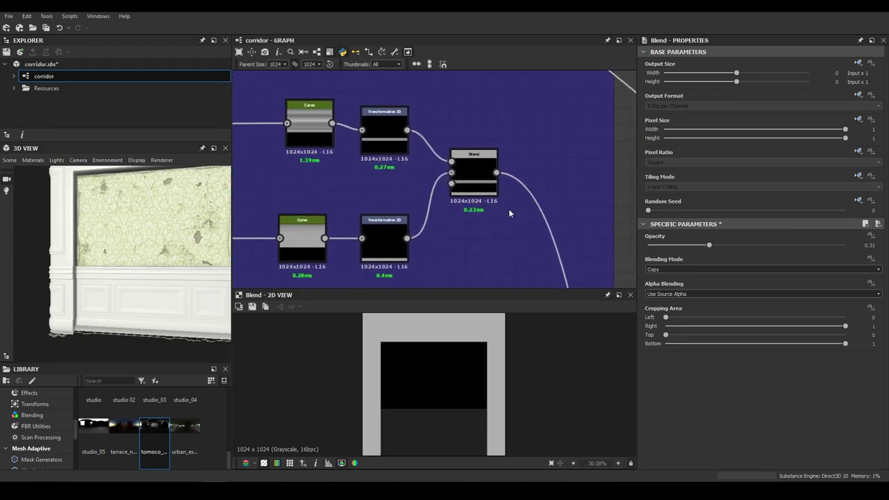
pyautogui.scroll(4, 420, 212)
pyautogui.click(377, 206)
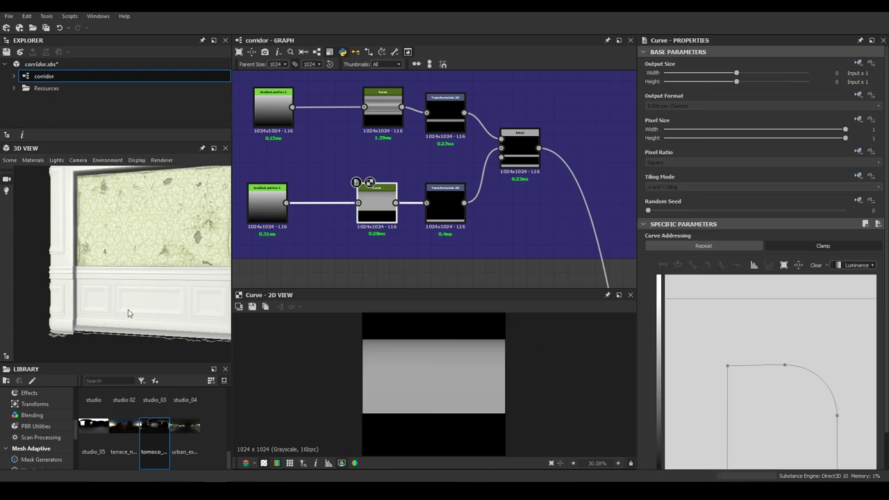
pyautogui.scroll(6, 118, 312)
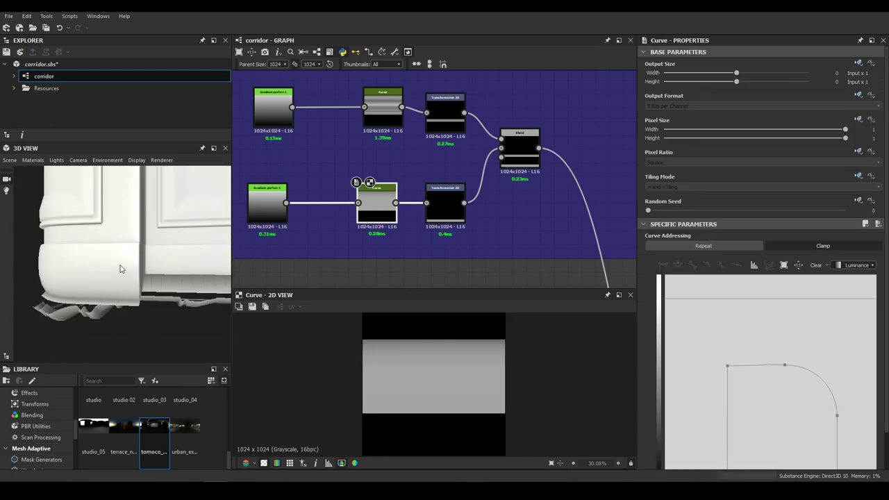
# Step: Preview the upper Curve node and its Transformation 2D, and examine the molding below the wallpaper in 3D
pyautogui.click(379, 118)
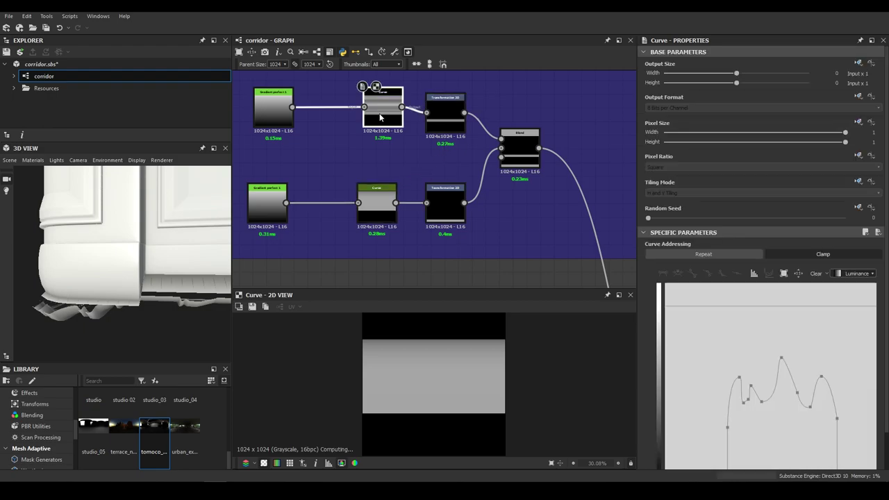
pyautogui.scroll(-3, 133, 234)
pyautogui.moveTo(132, 234); pyautogui.dragTo(133, 277, button='middle')
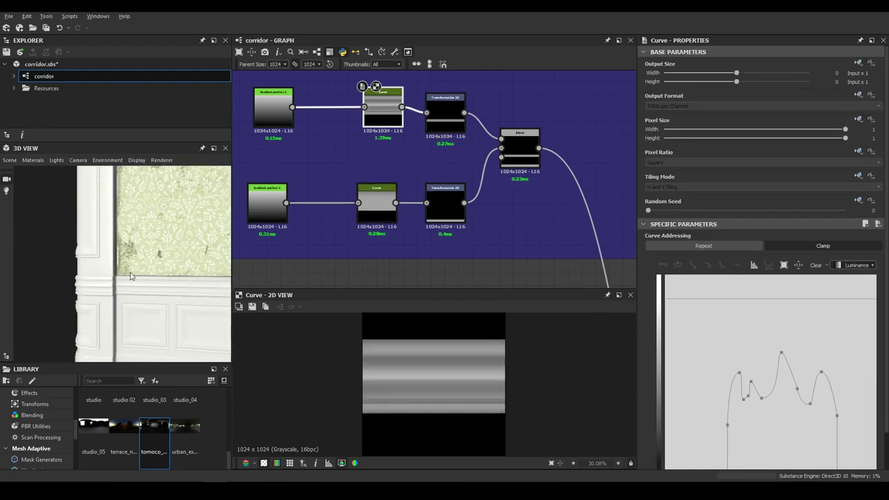
pyautogui.moveTo(113, 287); pyautogui.dragTo(144, 296)
pyautogui.scroll(2, 114, 294)
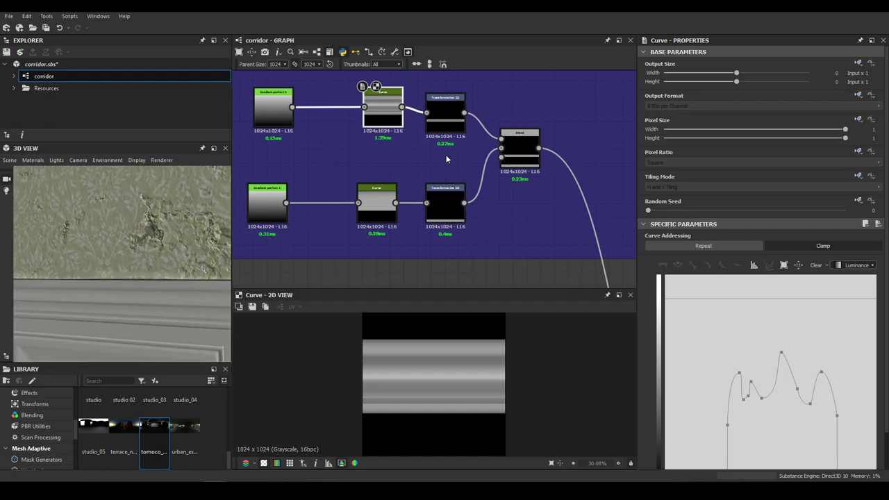
pyautogui.doubleClick(445, 125)
pyautogui.scroll(5, 454, 428)
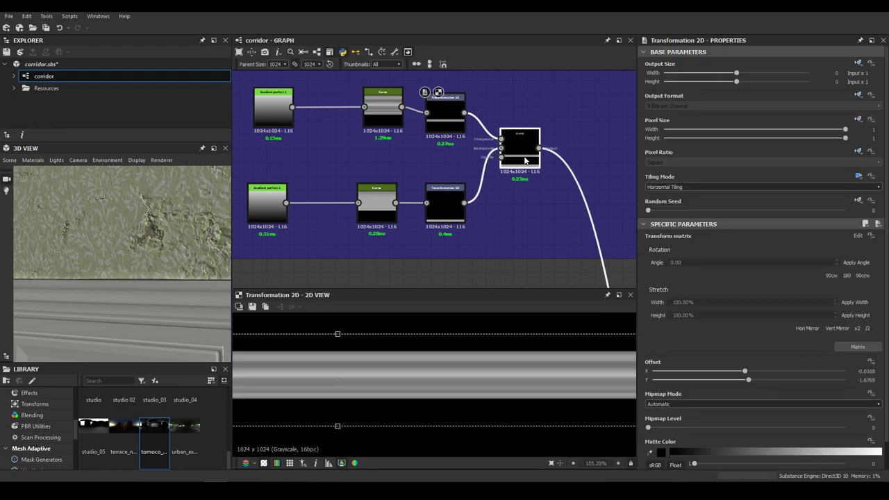
# Step: Preview the Blend that combines the two lower molding profiles and survey the whole Moldings group
pyautogui.doubleClick(524, 161)
pyautogui.scroll(-5, 520, 180)
pyautogui.moveTo(519, 195); pyautogui.dragTo(596, 156, button='middle')
pyautogui.scroll(1, 516, 149)
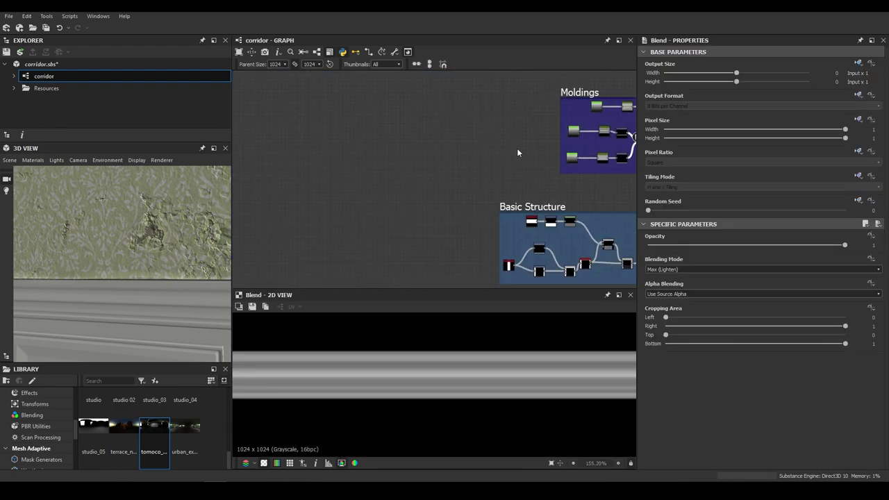
pyautogui.moveTo(508, 149); pyautogui.dragTo(322, 149, button='middle')
pyautogui.scroll(3, 484, 138)
pyautogui.moveTo(461, 112); pyautogui.dragTo(460, 142, button='middle')
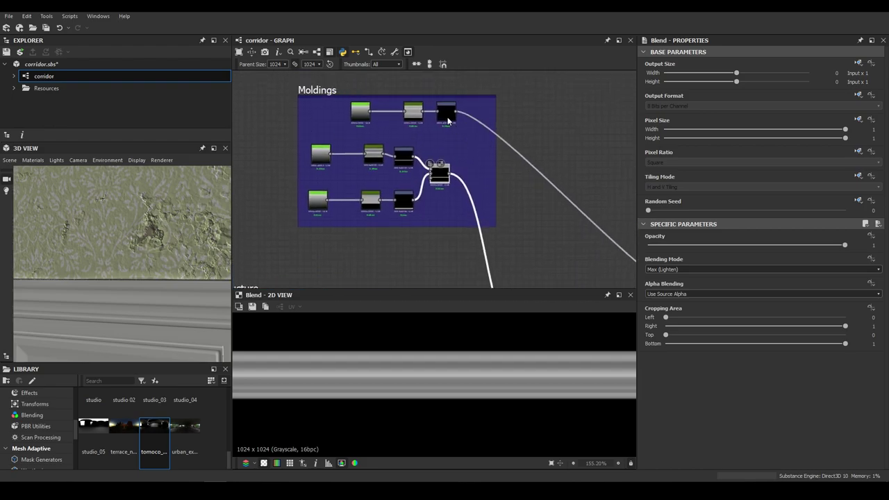
# Step: Preview the topmost Curve node in the Moldings group and examine its profile up close in 2D
pyautogui.scroll(2, 448, 120)
pyautogui.doubleClick(396, 109)
pyautogui.scroll(-5, 508, 384)
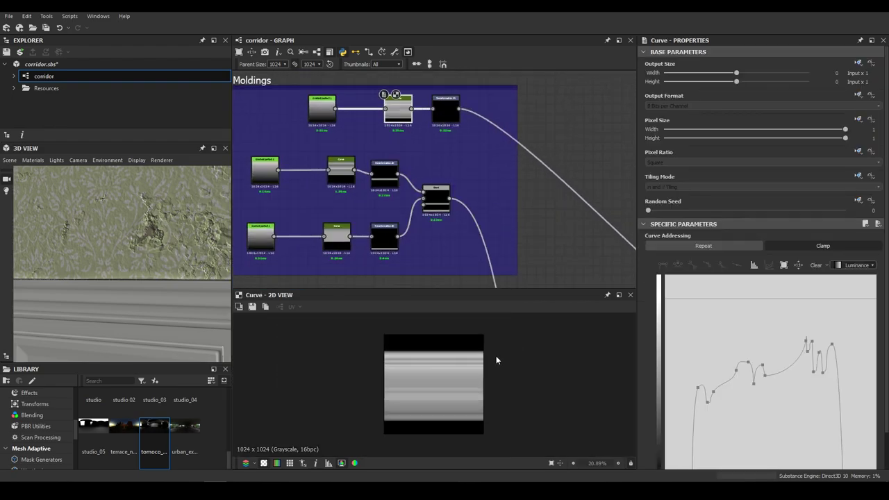
pyautogui.scroll(3, 440, 356)
pyautogui.scroll(-3, 472, 180)
pyautogui.scroll(3, 489, 175)
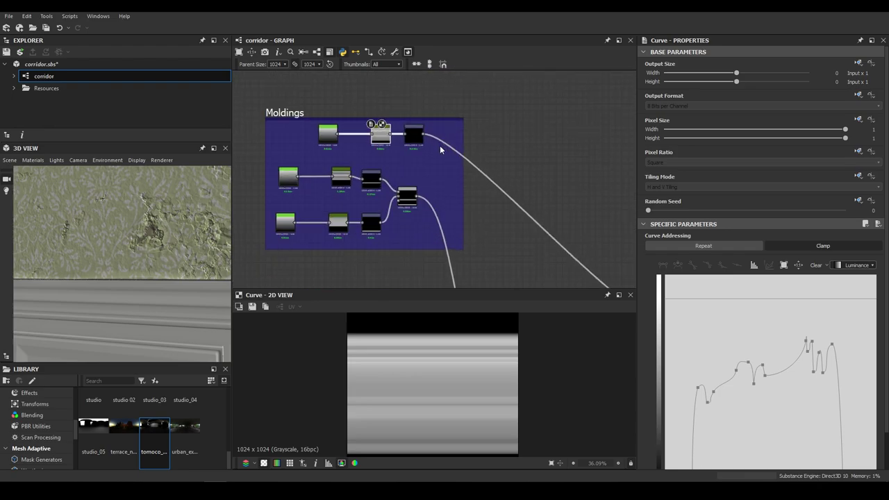
# Step: Examine the topmost Transformation 2D of the Moldings group and trace where its output connects
pyautogui.click(413, 134)
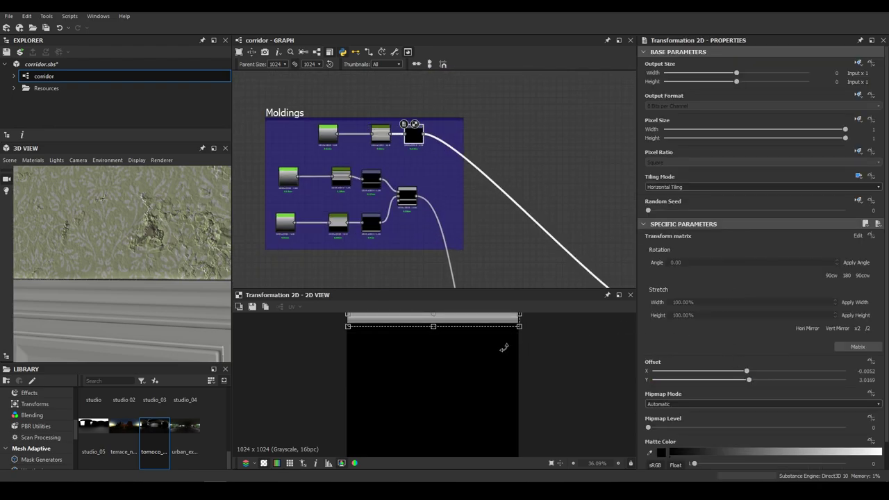
pyautogui.scroll(4, 485, 360)
pyautogui.scroll(-5, 500, 268)
pyautogui.moveTo(545, 225); pyautogui.dragTo(439, 115, button='middle')
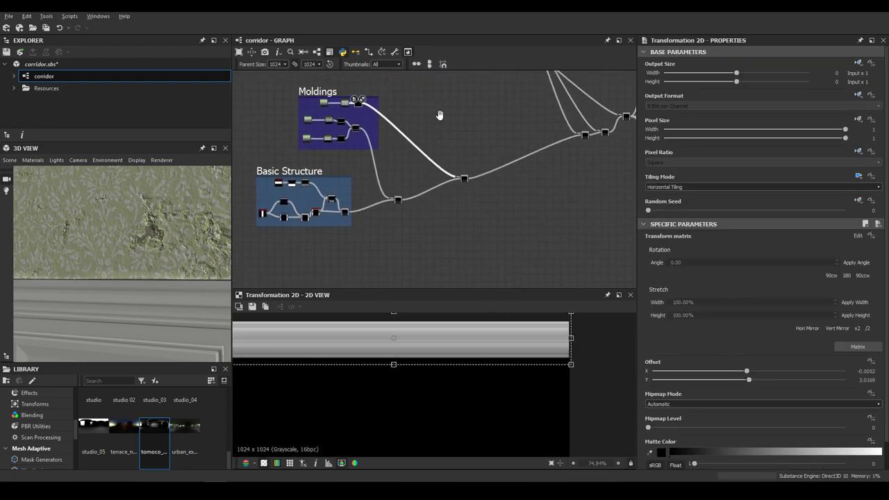
# Step: Preview the Blend that merges the lower moldings with the Basic Structure output
pyautogui.scroll(7, 403, 200)
pyautogui.moveTo(375, 209); pyautogui.dragTo(458, 205, button='middle')
pyautogui.click(439, 211)
pyautogui.click(439, 211)
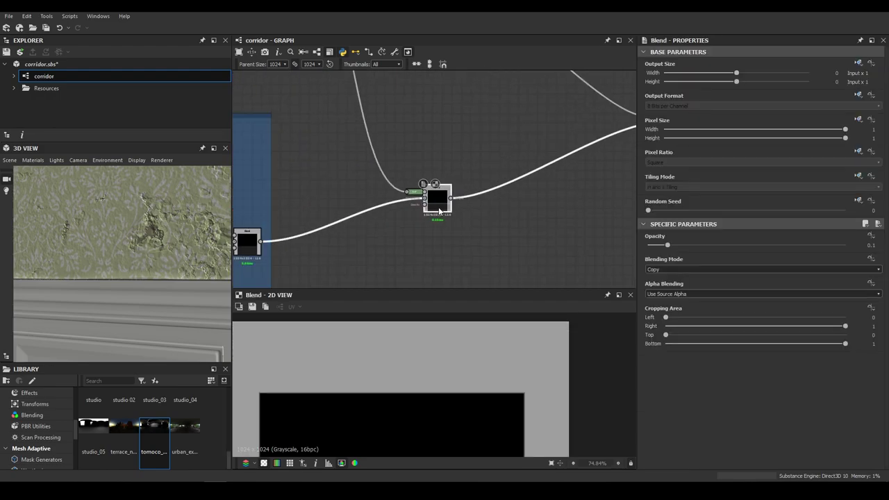
pyautogui.scroll(-3, 452, 236)
pyautogui.scroll(-4, 467, 357)
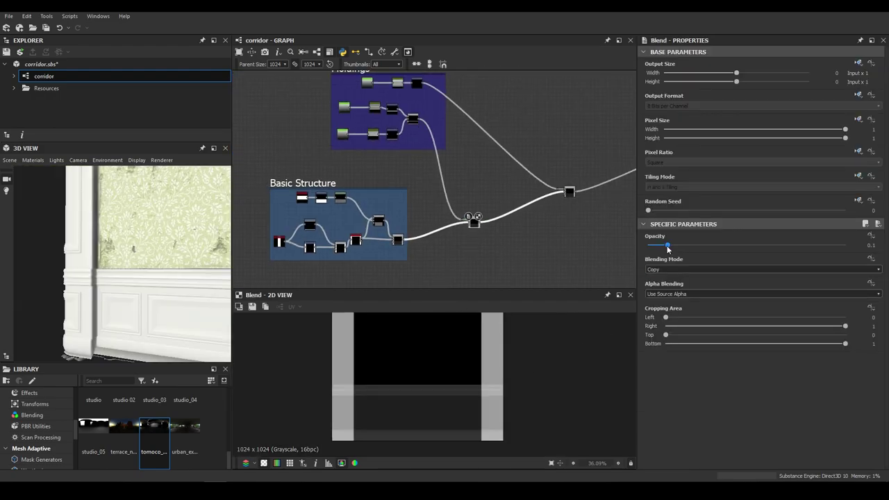
# Step: Compare the merged molding heights in 2D with the pillar and wall moldings on the 3D model
pyautogui.scroll(6, 424, 375)
pyautogui.moveTo(248, 425); pyautogui.dragTo(421, 366, button='middle')
pyautogui.scroll(3, 377, 359)
pyautogui.moveTo(112, 300); pyautogui.dragTo(214, 291)
pyautogui.scroll(3, 116, 300)
pyautogui.scroll(3, 128, 301)
# Step: Try Max (Lighten) and an opacity of 0.3 on the molding Blend, then restore Copy and opacity 0.1
pyautogui.click(722, 269)
pyautogui.click(694, 310)
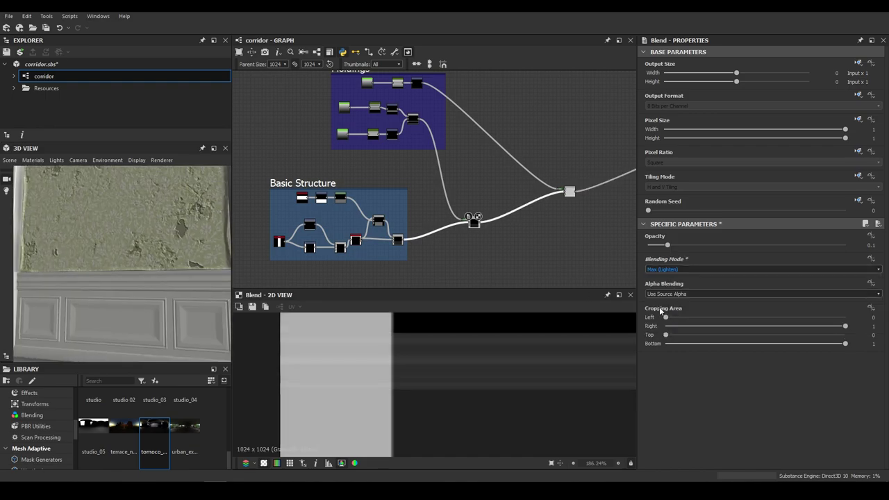
pyautogui.moveTo(160, 300); pyautogui.dragTo(180, 305)
pyautogui.moveTo(688, 245); pyautogui.dragTo(707, 244)
pyautogui.click(677, 269)
pyautogui.click(677, 276)
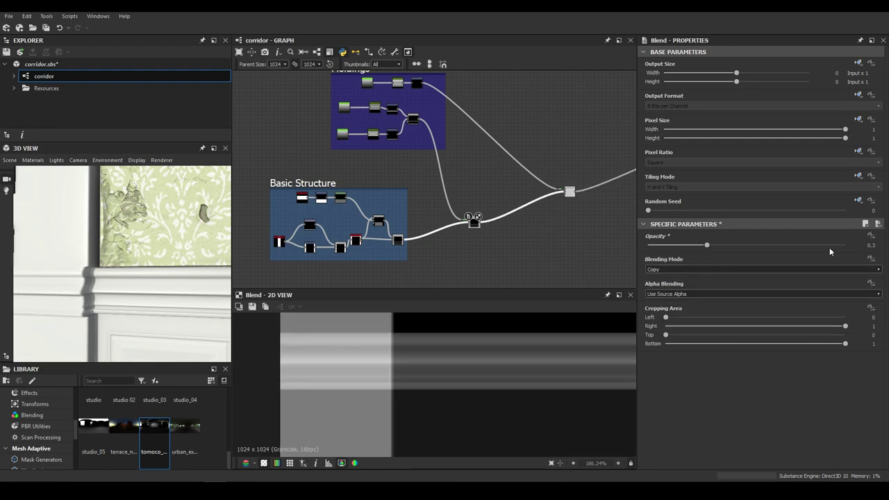
pyautogui.write('.1')
pyautogui.press('Return')
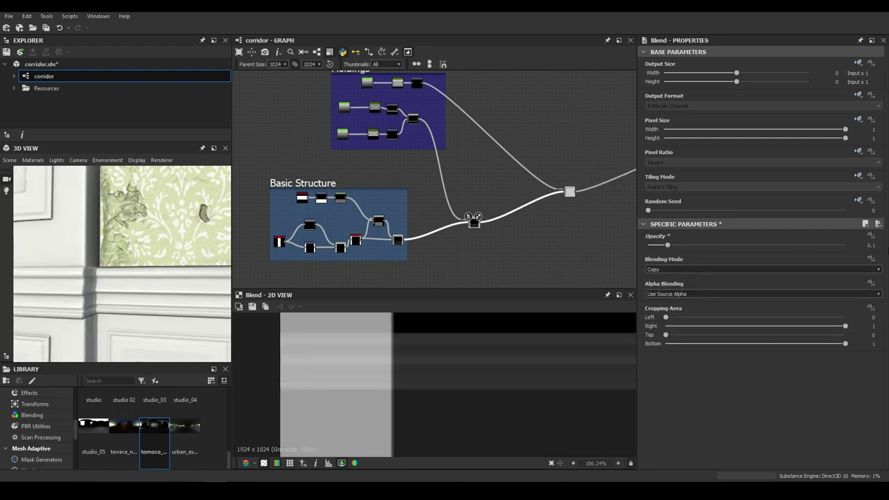
# Step: Inspect the pillar and wall moldings on the 3D model from a wider angle
pyautogui.scroll(-5, 148, 289)
pyautogui.moveTo(147, 289); pyautogui.dragTo(171, 290)
pyautogui.scroll(-5, 451, 175)
pyautogui.scroll(5, 450, 174)
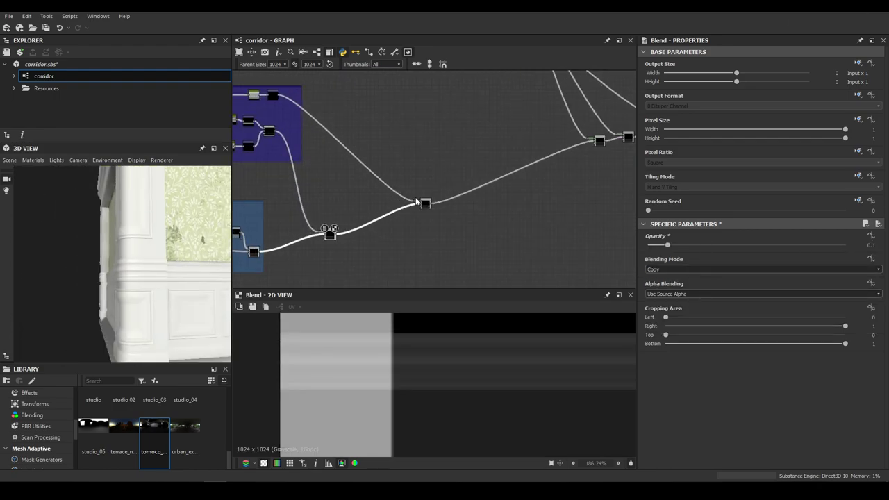
# Step: Preview the Bevel node in the bottom row of the wooden frames group and examine its rectangular frame
pyautogui.scroll(-2, 429, 128)
pyautogui.moveTo(432, 169); pyautogui.dragTo(432, 205, button='middle')
pyautogui.scroll(-2, 416, 172)
pyautogui.scroll(6, 432, 204)
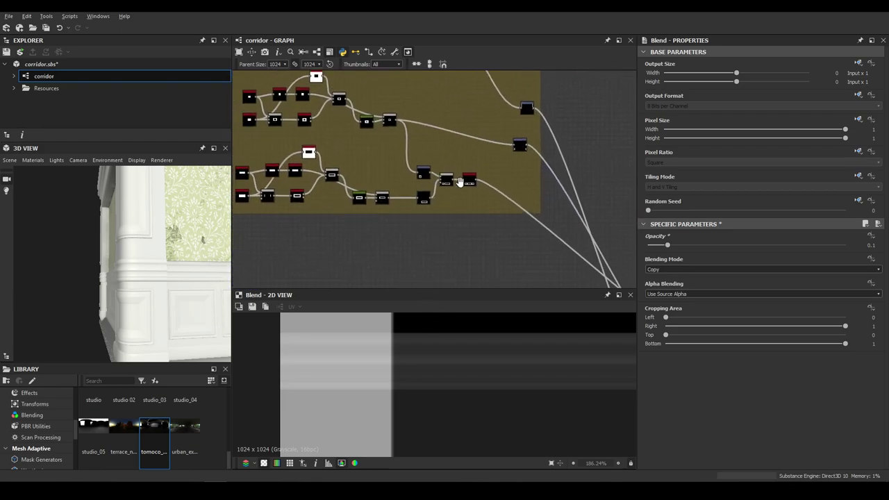
pyautogui.moveTo(331, 189); pyautogui.dragTo(393, 182, button='middle')
pyautogui.click(389, 184)
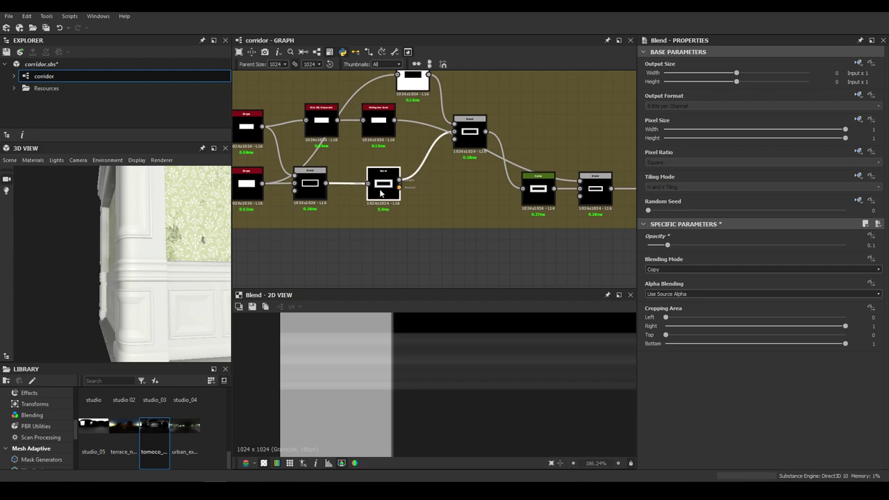
pyautogui.moveTo(487, 360); pyautogui.dragTo(429, 429, button='middle')
pyautogui.scroll(3, 448, 396)
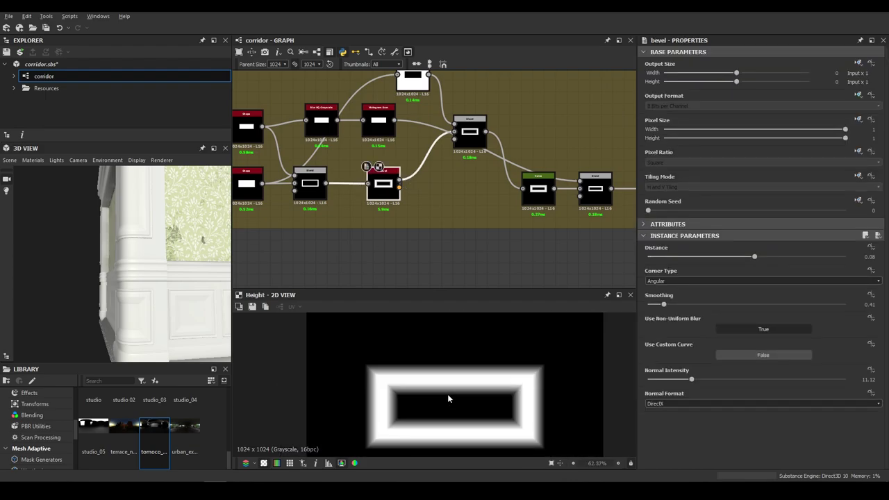
pyautogui.scroll(-4, 465, 204)
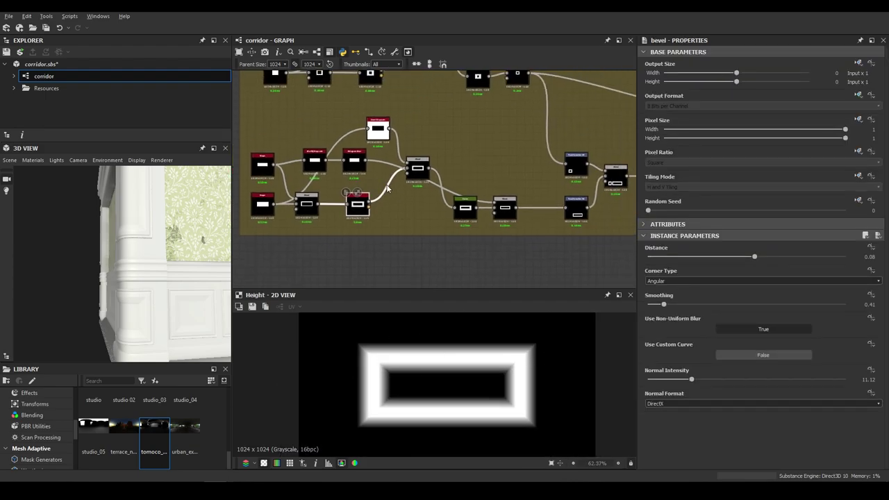
pyautogui.scroll(3, 382, 189)
pyautogui.scroll(4, 384, 204)
pyautogui.scroll(2, 450, 383)
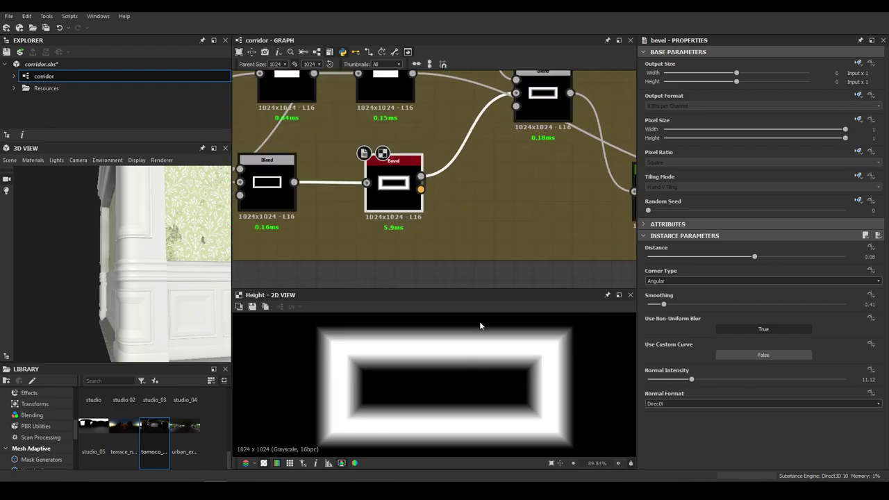
# Step: Preview the Subtract Blend after the bottom row's Bevel and review the nodes feeding it
pyautogui.moveTo(553, 174); pyautogui.dragTo(487, 212, button='middle')
pyautogui.click(421, 139)
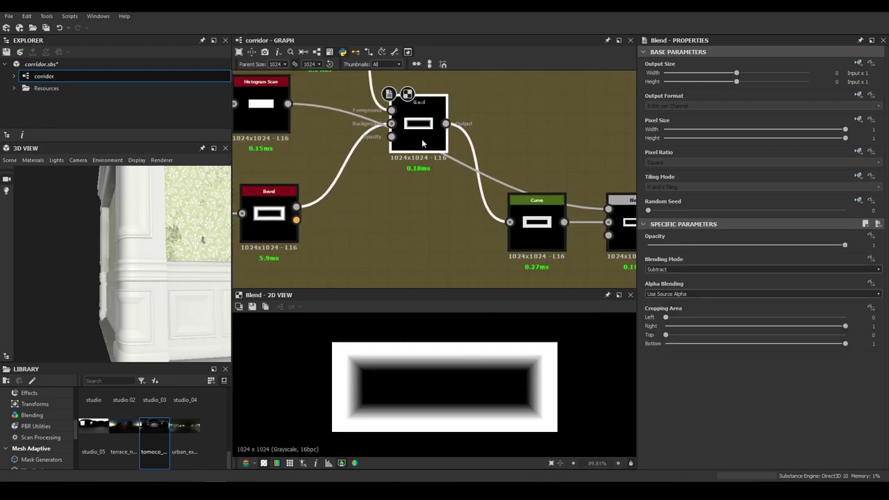
pyautogui.scroll(-1, 353, 327)
pyautogui.scroll(-1, 364, 156)
pyautogui.scroll(-2, 365, 156)
pyautogui.moveTo(379, 178); pyautogui.dragTo(480, 211, button='middle')
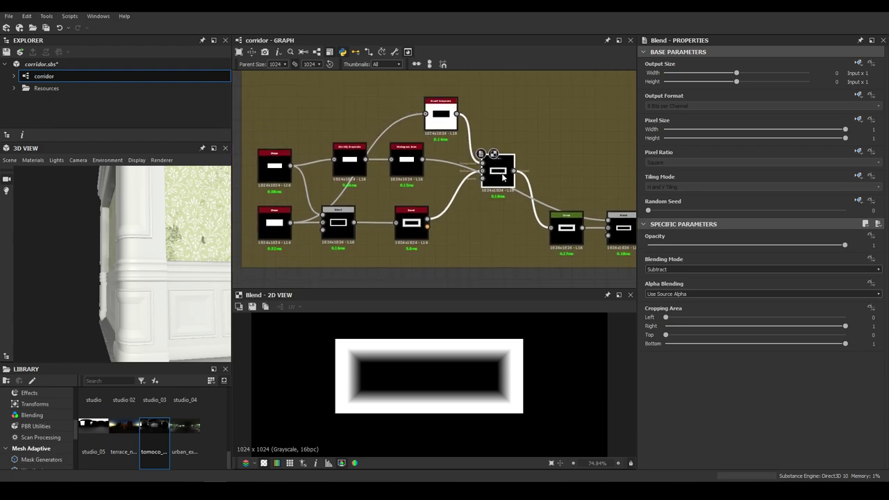
# Step: Preview the bottom row's Curve node and the Multiply Blend that follows it to examine the frame profile
pyautogui.moveTo(475, 228); pyautogui.dragTo(332, 195, button='middle')
pyautogui.scroll(1, 413, 216)
pyautogui.doubleClick(430, 205)
pyautogui.scroll(3, 482, 370)
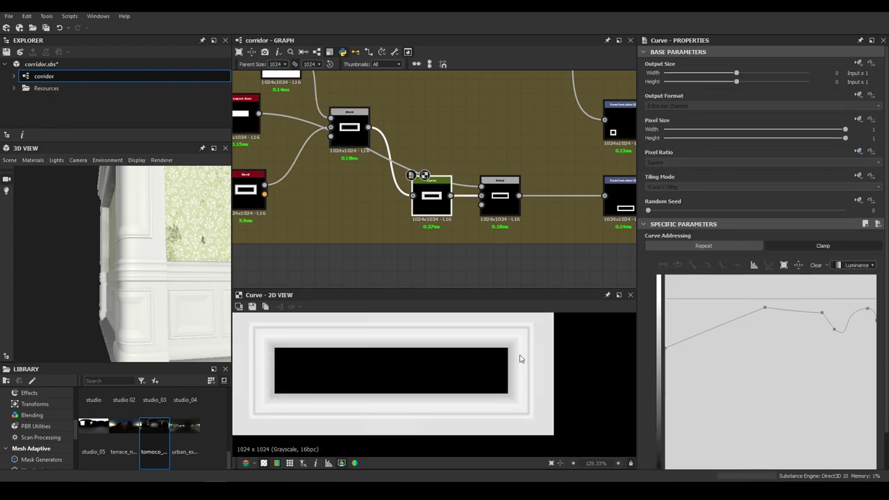
pyautogui.click(501, 201)
pyautogui.scroll(-3, 484, 150)
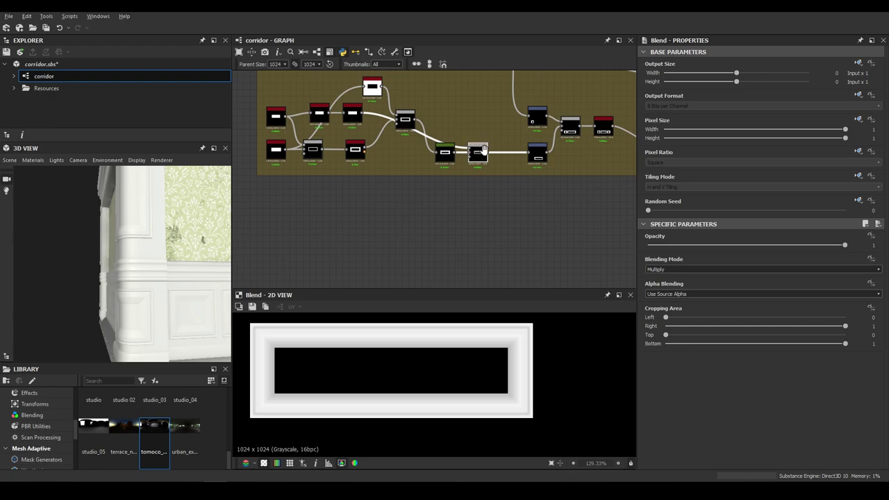
pyautogui.moveTo(484, 149); pyautogui.dragTo(506, 187, button='middle')
pyautogui.scroll(3, 556, 188)
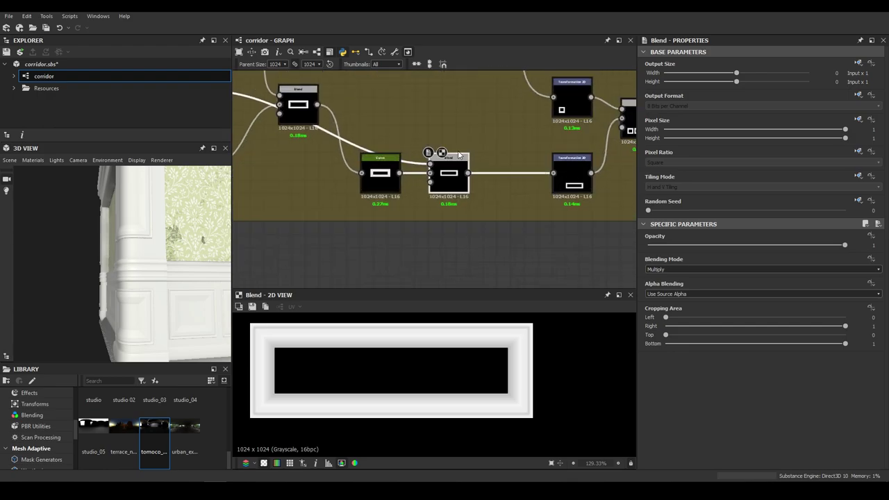
# Step: Select the Max (Lighten) Blend that combines the square and wide frames and examine its connections
pyautogui.moveTo(535, 137); pyautogui.dragTo(326, 171, button='middle')
pyautogui.click(430, 149)
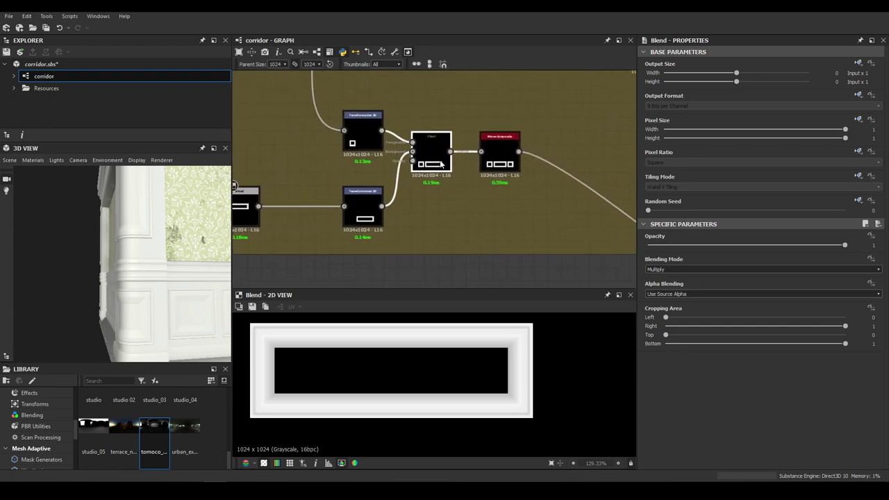
pyautogui.scroll(-4, 387, 258)
# Step: Preview the middle row's Bevel and the Subtract Blend feeding it to compare the square frame shapes
pyautogui.scroll(3, 498, 234)
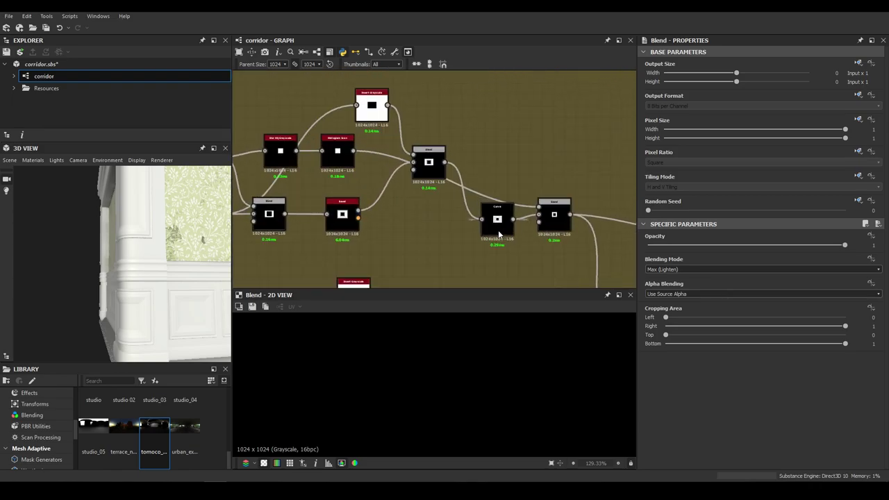
pyautogui.click(340, 217)
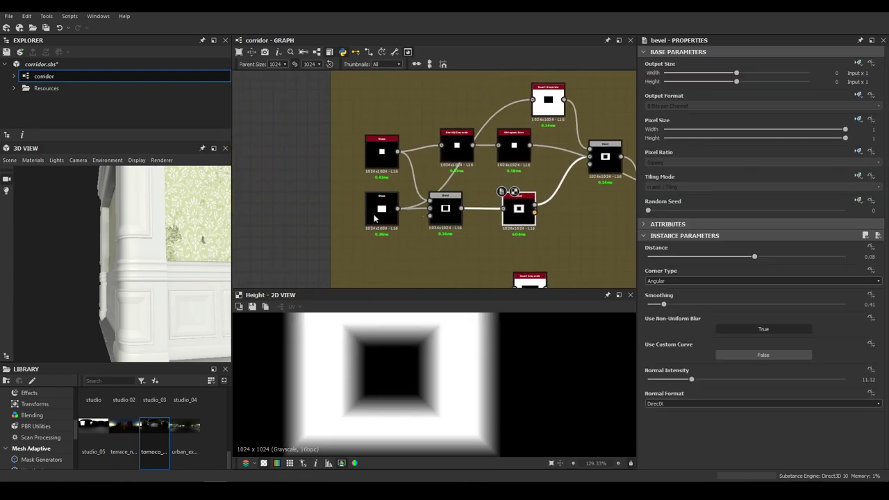
pyautogui.click(450, 222)
pyautogui.moveTo(499, 221); pyautogui.dragTo(444, 215, button='middle')
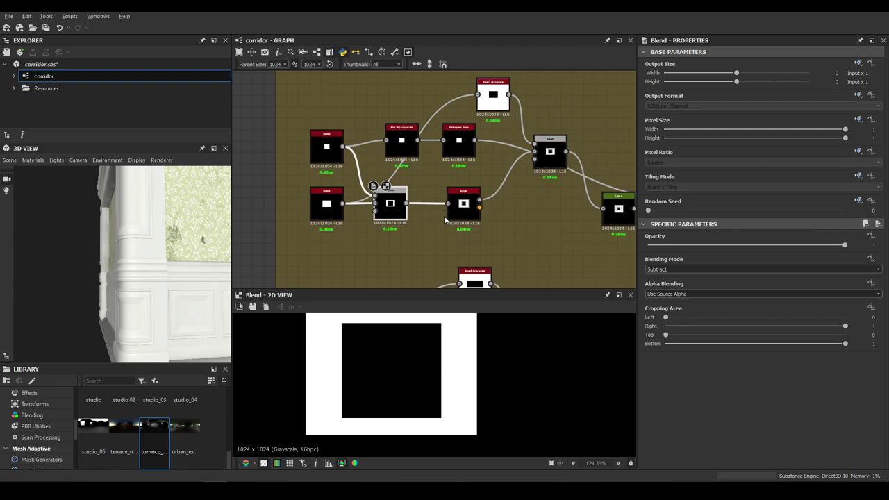
pyautogui.scroll(3, 444, 216)
pyautogui.click(467, 216)
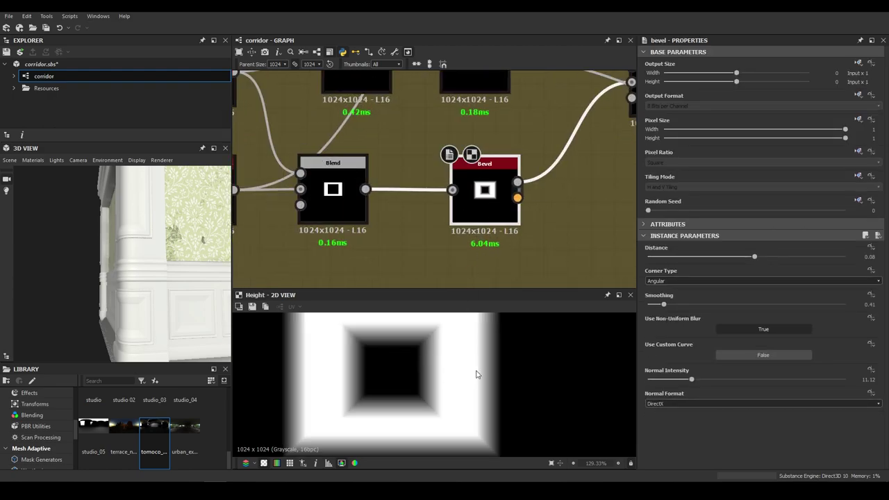
# Step: Preview the Blend that follows the middle row's Bevel and review its incoming connections
pyautogui.moveTo(528, 192); pyautogui.dragTo(399, 271, button='middle')
pyautogui.scroll(-3, 530, 171)
pyautogui.click(532, 169)
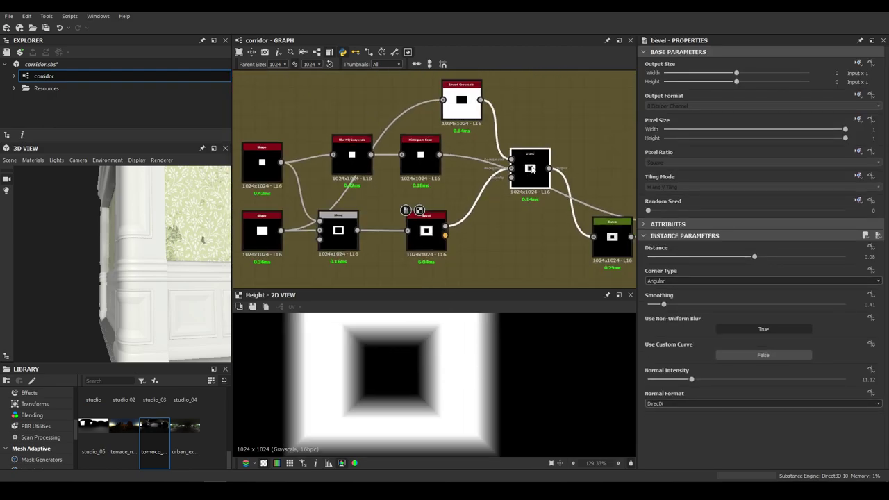
pyautogui.click(530, 169)
pyautogui.scroll(-1, 531, 171)
pyautogui.scroll(-1, 443, 187)
# Step: Preview the middle row's Curve node and final Multiply Blend to examine the square frame profile
pyautogui.moveTo(531, 171); pyautogui.dragTo(389, 181, button='middle')
pyautogui.click(444, 215)
pyautogui.scroll(1, 435, 360)
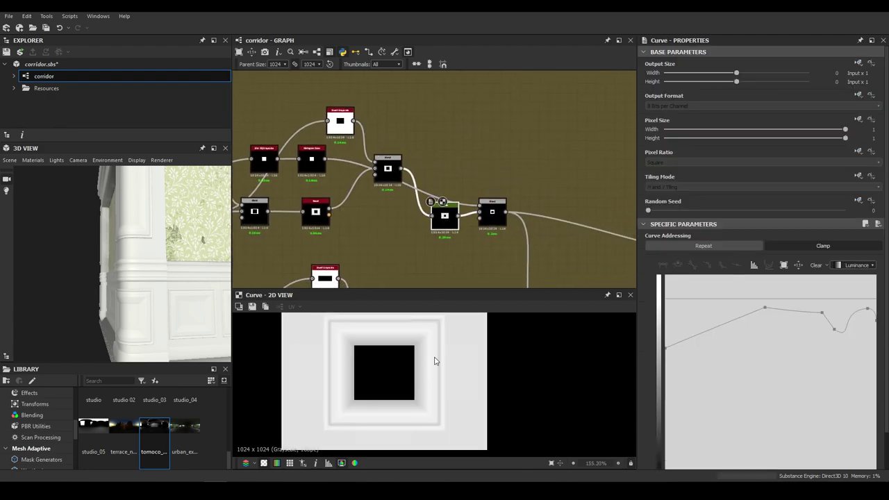
pyautogui.click(496, 212)
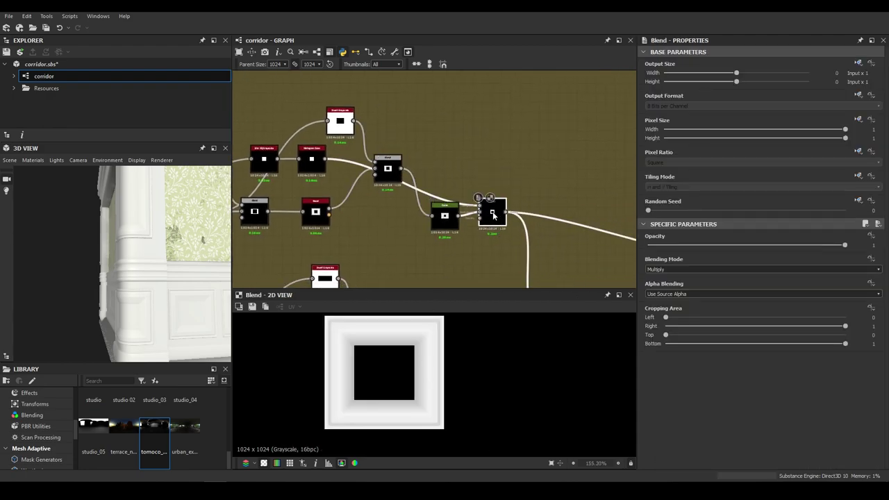
pyautogui.moveTo(496, 211); pyautogui.dragTo(505, 214)
# Step: Follow the square frame's output and preview the Transformation 2D that positions it
pyautogui.scroll(-2, 504, 214)
pyautogui.scroll(-2, 419, 364)
pyautogui.scroll(-2, 521, 208)
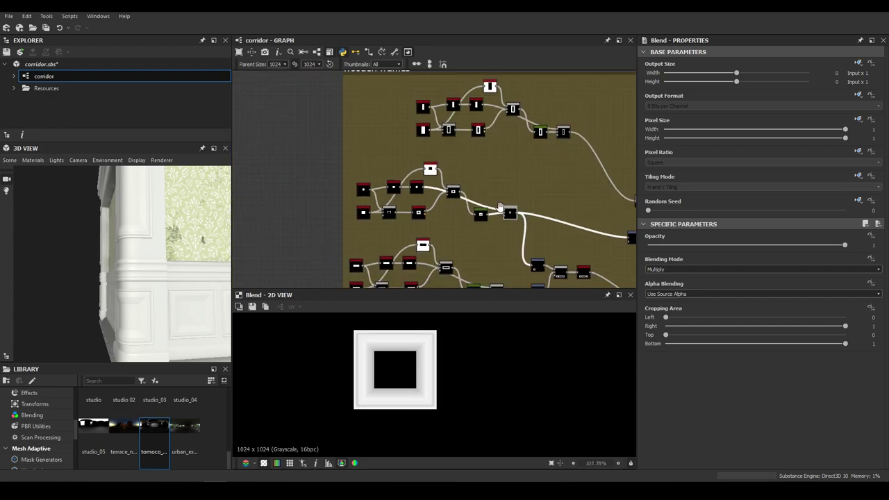
pyautogui.moveTo(528, 215); pyautogui.dragTo(380, 167, button='middle')
pyautogui.click(479, 183)
# Step: Preview the top row's final Multiply Blend and examine the complete tall frame in 2D
pyautogui.scroll(3, 438, 167)
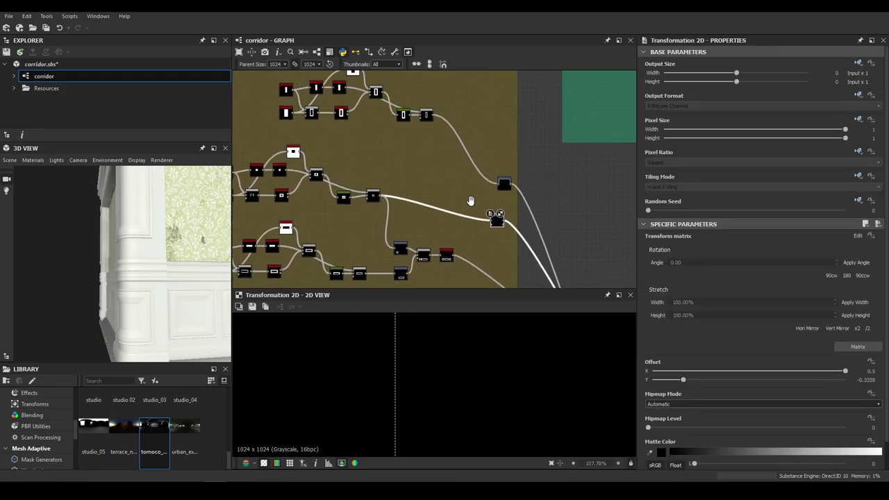
pyautogui.doubleClick(440, 151)
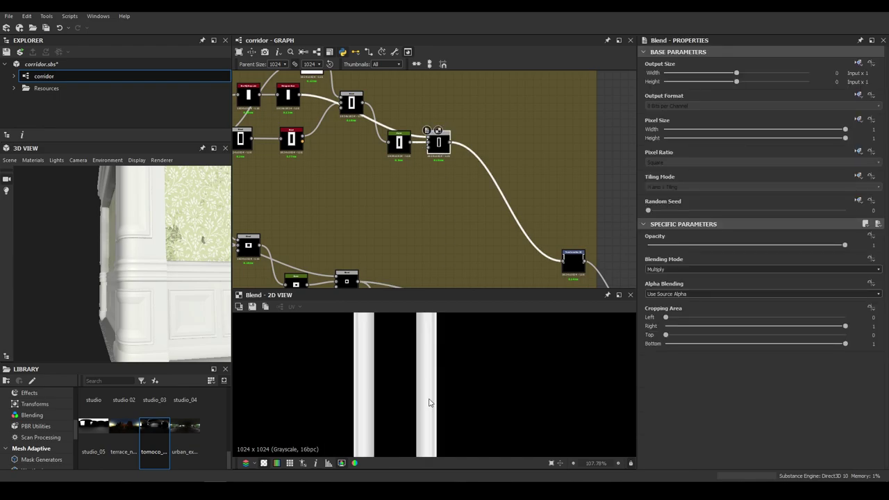
pyautogui.scroll(-4, 430, 403)
pyautogui.scroll(-2, 484, 191)
# Step: Trace the frame outputs to the main chain and preview the first Blend that adds a frame to the structure
pyautogui.moveTo(484, 191); pyautogui.dragTo(384, 125, button='middle')
pyautogui.scroll(-5, 418, 141)
pyautogui.moveTo(489, 269); pyautogui.dragTo(452, 165, button='middle')
pyautogui.scroll(7, 452, 165)
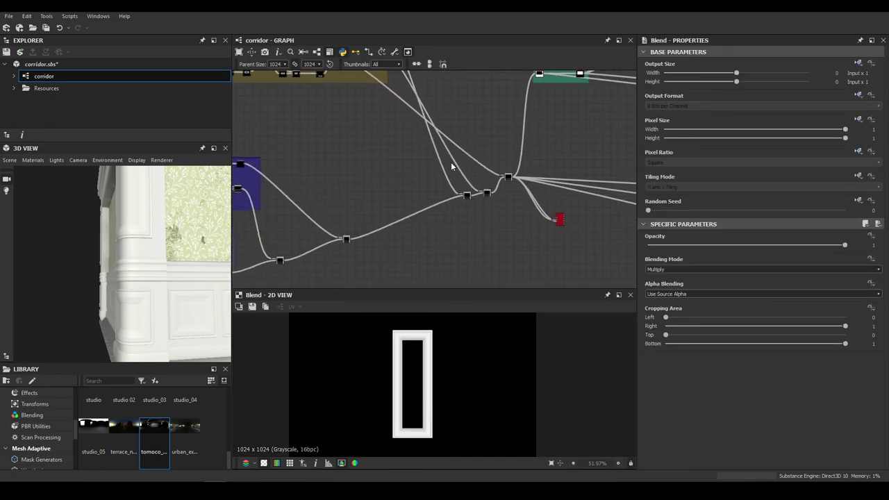
pyautogui.moveTo(505, 254); pyautogui.dragTo(436, 172, button='middle')
pyautogui.scroll(2, 436, 173)
pyautogui.click(416, 173)
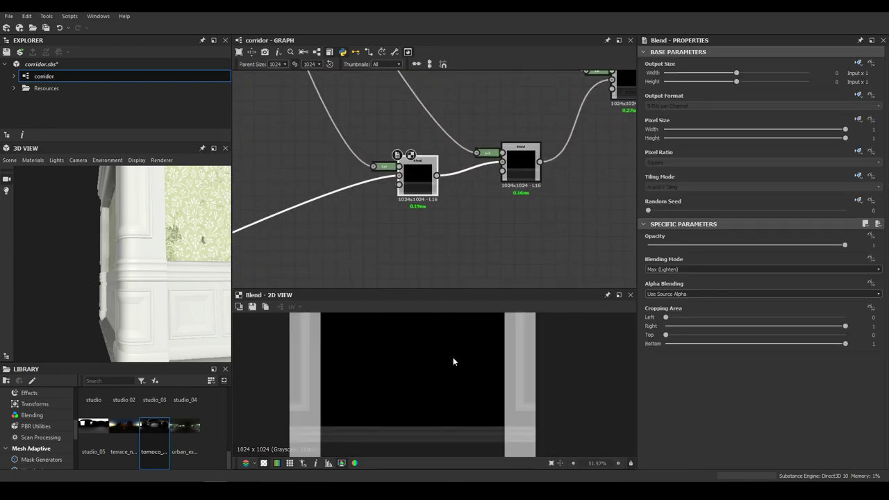
# Step: Preview the second frame Blend and the Levels nodes feeding the frames into the main chain in 2D
pyautogui.scroll(-3, 453, 362)
pyautogui.scroll(5, 395, 383)
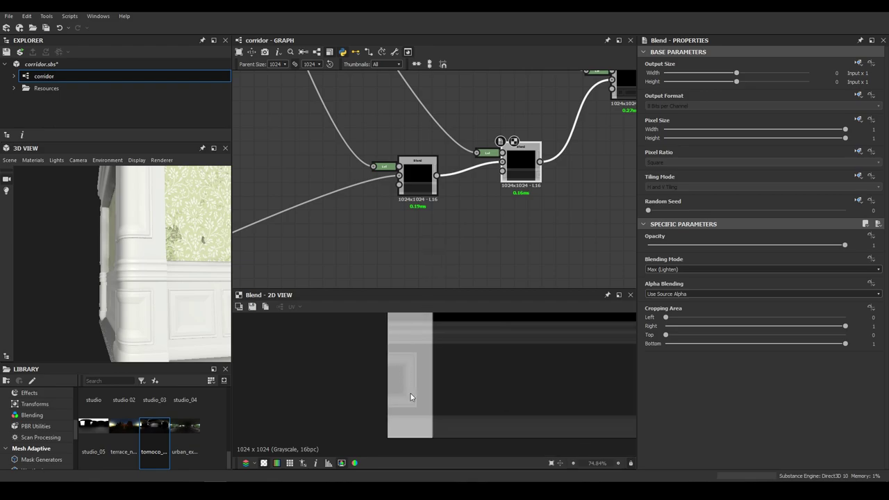
pyautogui.doubleClick(488, 154)
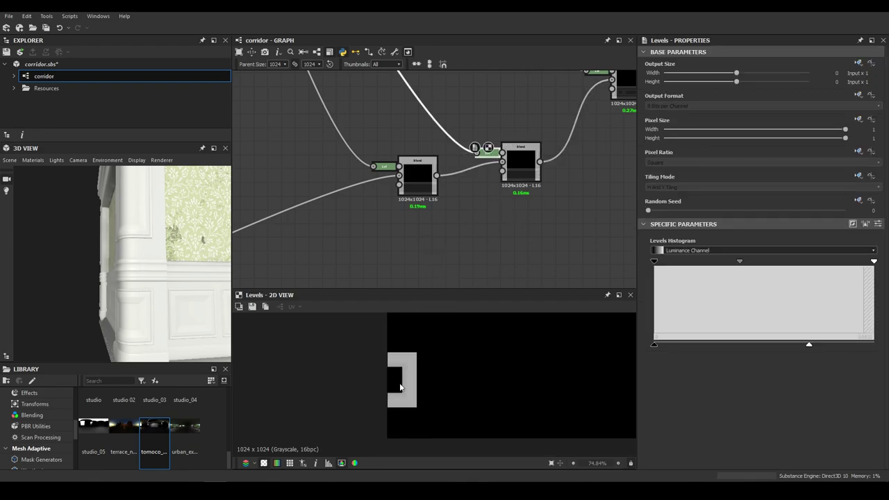
pyautogui.scroll(-3, 547, 154)
pyautogui.moveTo(574, 113); pyautogui.dragTo(456, 173, button='middle')
pyautogui.scroll(2, 456, 174)
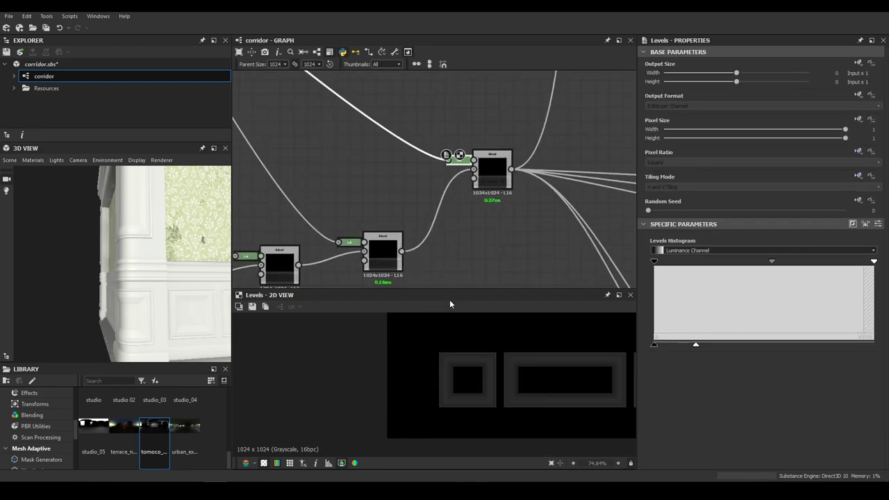
# Step: Preview the final frame Blend and examine the combined structure, moldings and frames in 2D
pyautogui.scroll(-2, 512, 367)
pyautogui.click(504, 174)
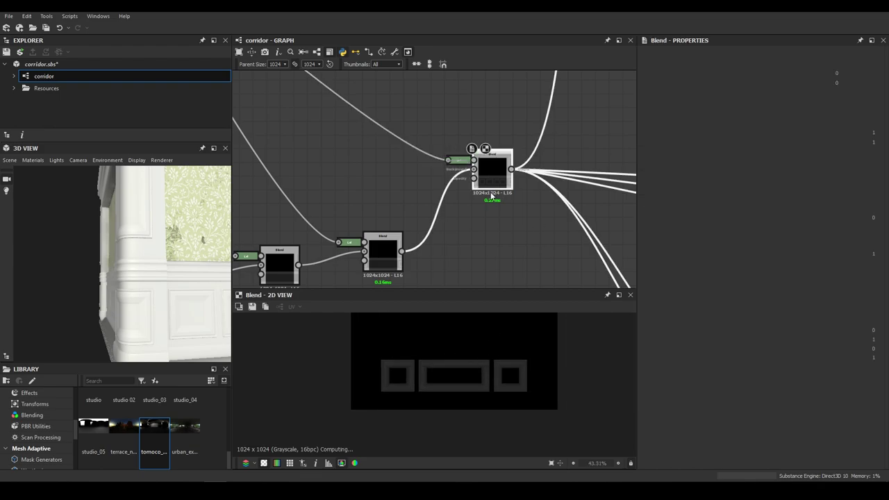
pyautogui.scroll(3, 453, 359)
pyautogui.scroll(-3, 479, 179)
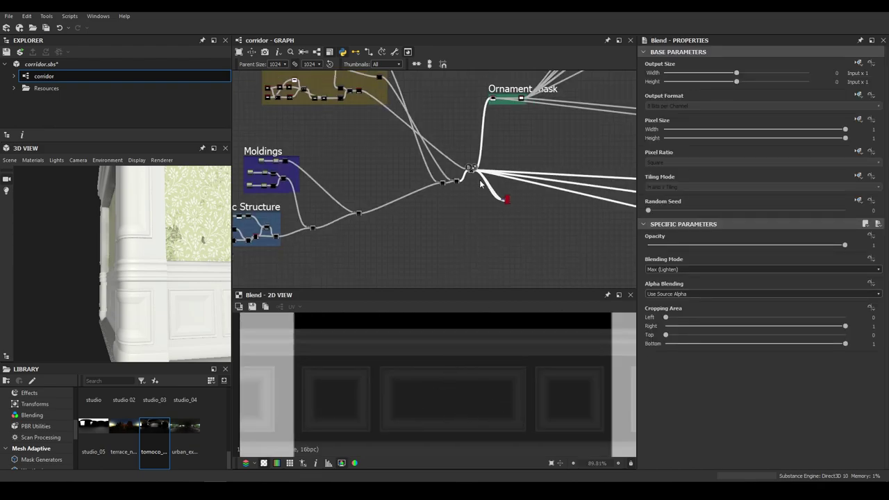
# Step: Preview the pbr_base_material node connected to the final Blend and show its plain grey wall in 3D
pyautogui.scroll(5, 479, 194)
pyautogui.scroll(2, 517, 239)
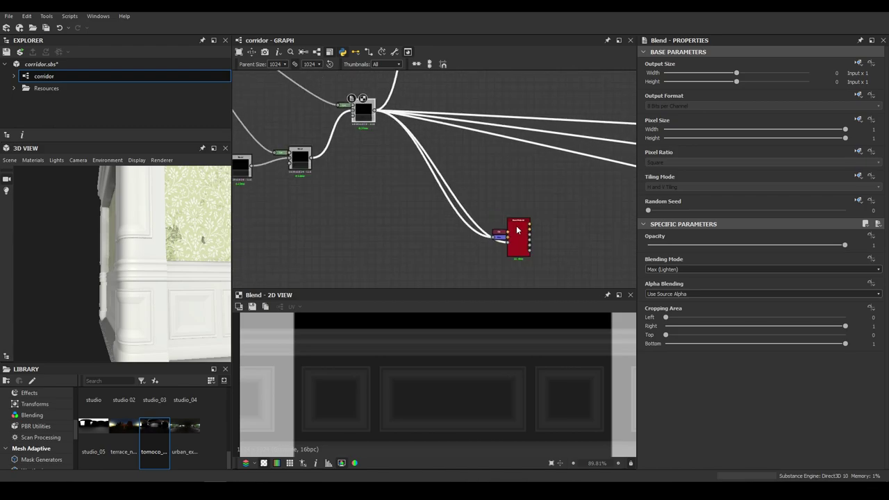
pyautogui.doubleClick(517, 242)
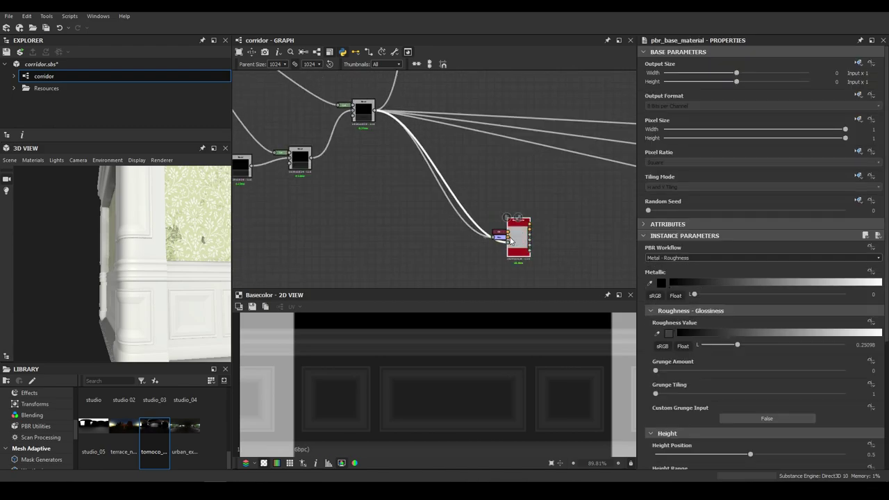
pyautogui.moveTo(180, 251); pyautogui.dragTo(168, 274)
pyautogui.scroll(-2, 168, 272)
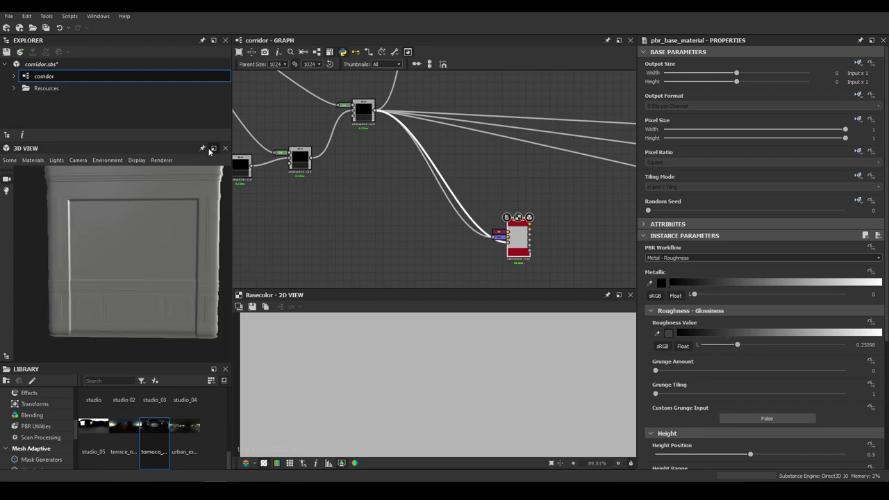
# Step: Enlarge the 3D view in its own window and examine the wall's base shape with its moldings and frames
pyautogui.click(212, 149)
pyautogui.scroll(-4, 406, 239)
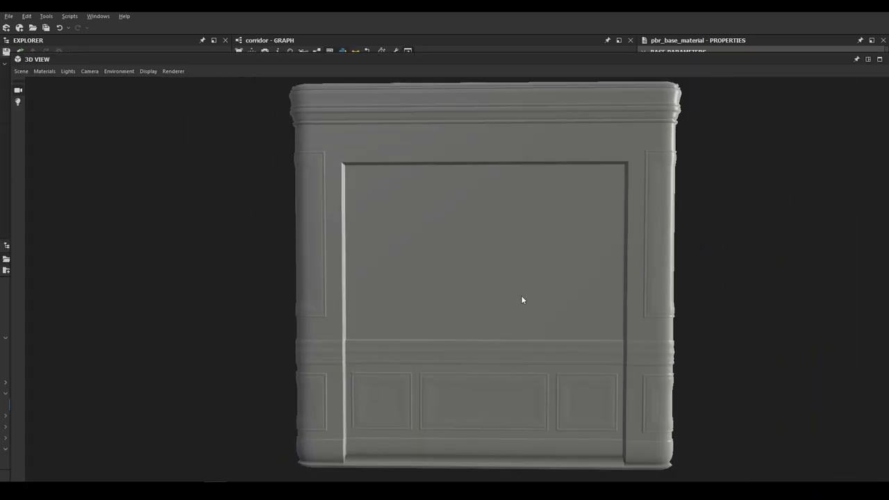
pyautogui.moveTo(521, 297)
pyautogui.mouseDown()
pyautogui.moveTo(423, 301)
pyautogui.moveTo(476, 313)
pyautogui.moveTo(449, 297)
pyautogui.moveTo(535, 305)
pyautogui.mouseUp()
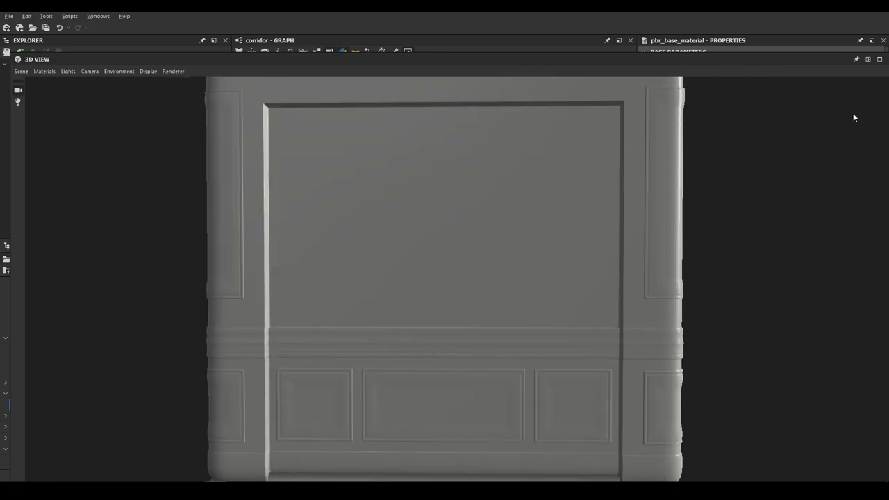
# Step: Dock the 3D view again and display the graph's outputs in it
pyautogui.click(867, 59)
pyautogui.rightClick(485, 178)
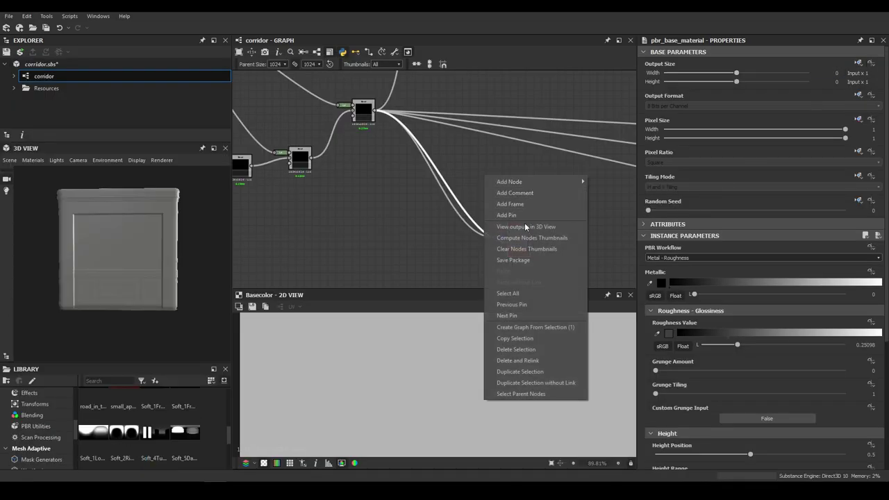
pyautogui.click(525, 226)
# Step: Go to the Floral ornament frame, preview its Tile Sampler, and examine the repeating floral pattern up close and as a whole
pyautogui.scroll(-2, 419, 154)
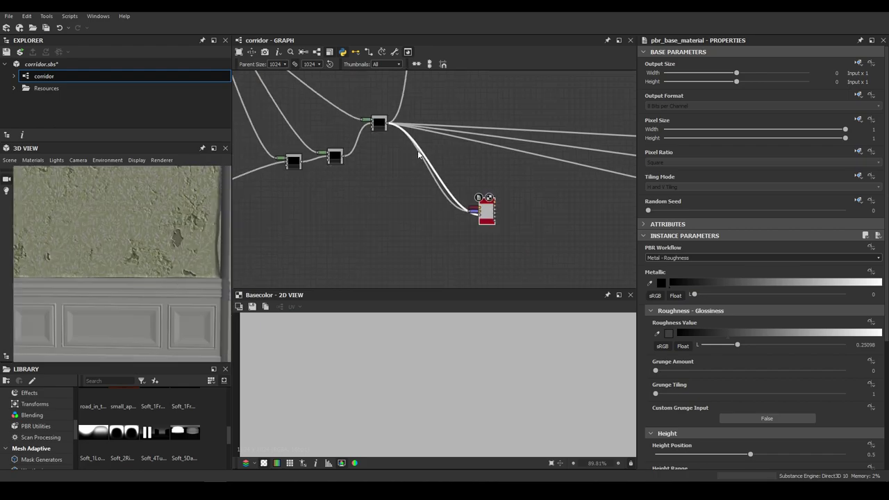
pyautogui.moveTo(418, 152); pyautogui.dragTo(377, 334, button='middle')
pyautogui.scroll(-4, 398, 196)
pyautogui.moveTo(426, 176); pyautogui.dragTo(513, 264, button='middle')
pyautogui.scroll(1, 435, 208)
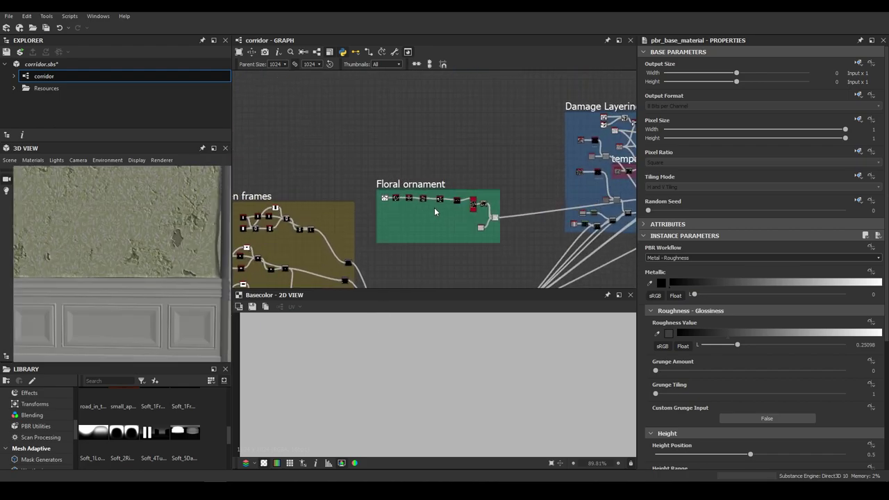
pyautogui.scroll(4, 434, 207)
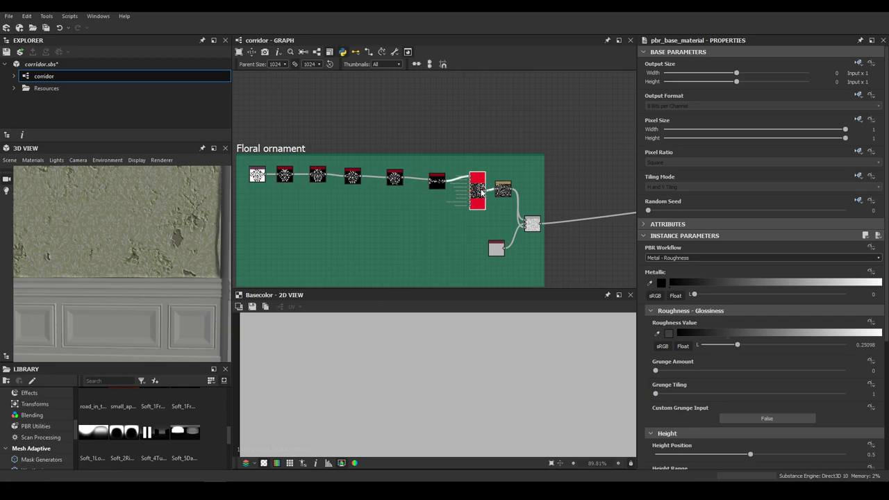
pyautogui.doubleClick(481, 193)
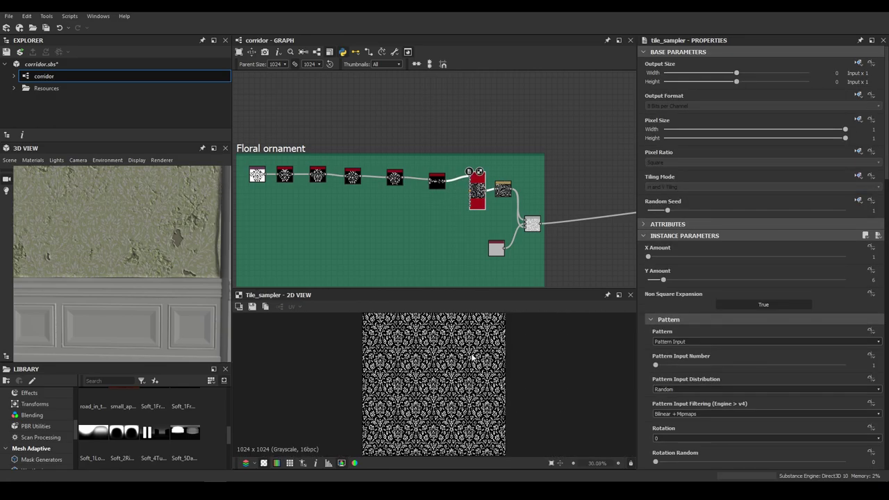
pyautogui.scroll(6, 449, 378)
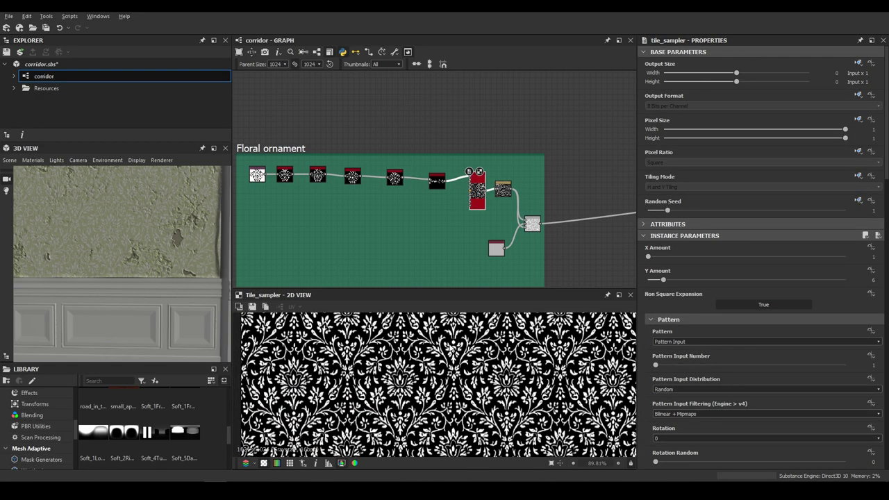
pyautogui.moveTo(403, 406); pyautogui.dragTo(484, 308, button='middle')
pyautogui.scroll(-5, 452, 369)
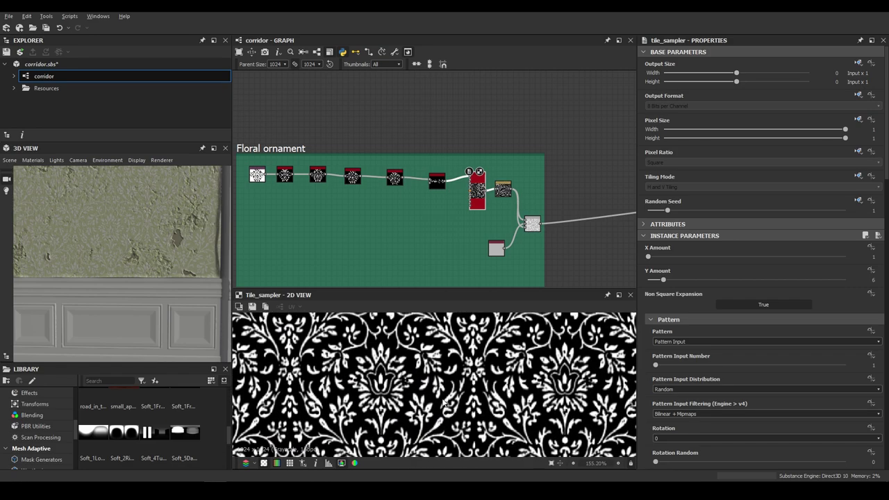
pyautogui.moveTo(457, 333)
pyautogui.mouseDown(button='middle')
pyautogui.moveTo(408, 341)
pyautogui.moveTo(457, 347)
pyautogui.mouseUp(button='middle')
pyautogui.scroll(-3, 465, 354)
# Step: Preview the ornament_prep bitmap at the start of the Floral ornament chain
pyautogui.moveTo(293, 196); pyautogui.dragTo(368, 223, button='middle')
pyautogui.scroll(4, 325, 208)
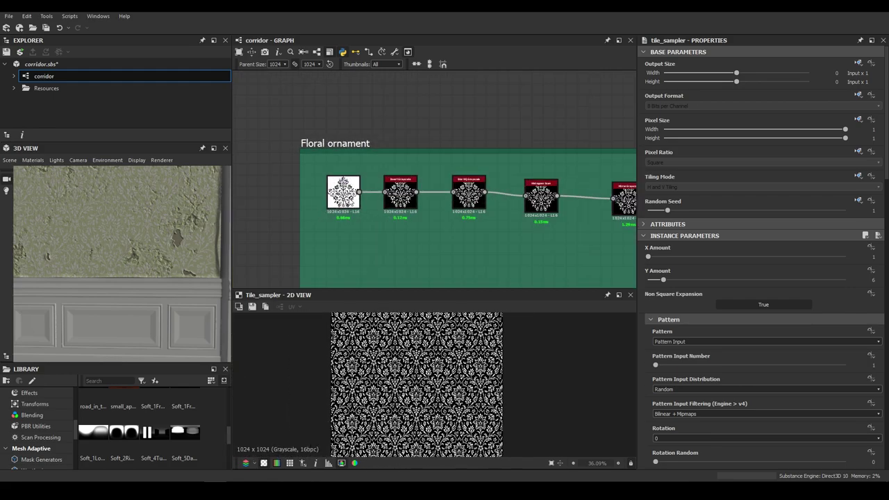
pyautogui.doubleClick(344, 197)
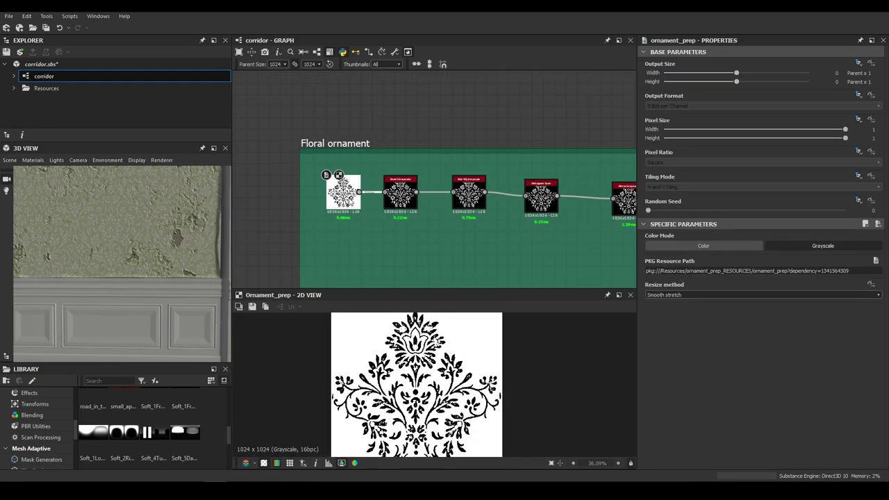
pyautogui.scroll(4, 327, 198)
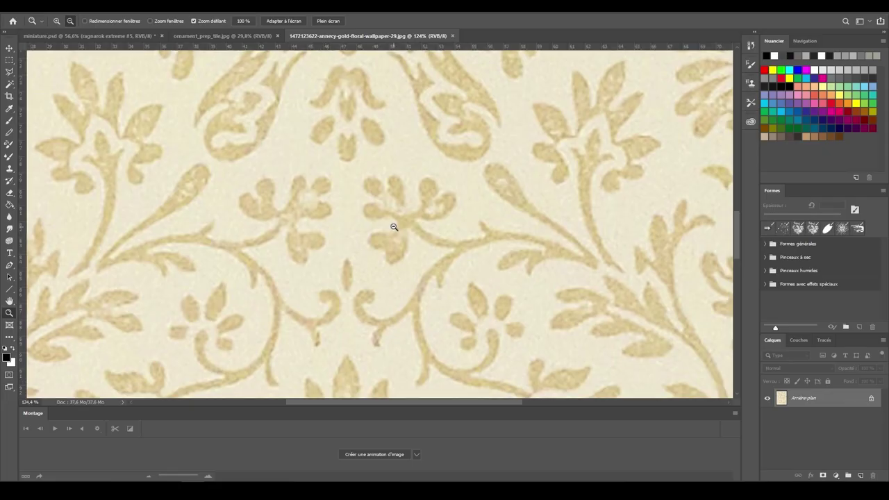
# Step: Switch to Photoshop, examine the whole annecy-gold-floral-wallpaper reference image, and return to Substance Designer
pyautogui.click(349, 231)
pyautogui.click(327, 239)
pyautogui.moveTo(322, 242); pyautogui.dragTo(309, 253)
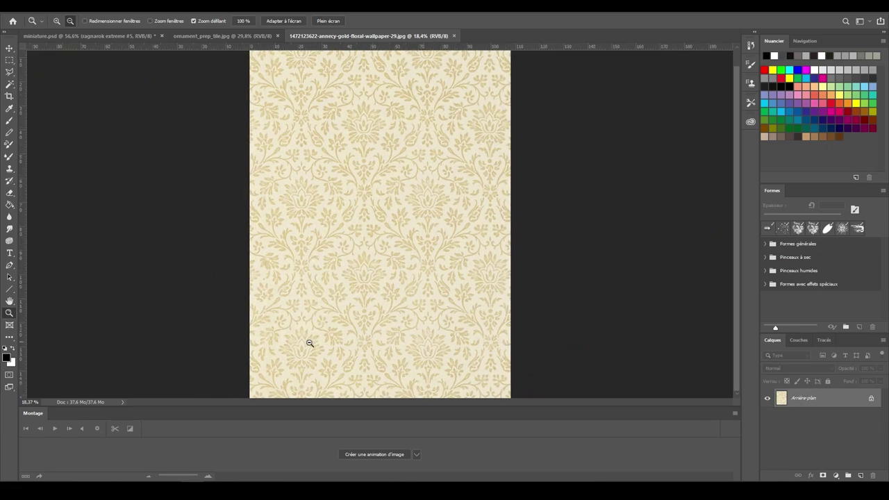
pyautogui.moveTo(217, 490)
pyautogui.click(240, 478)
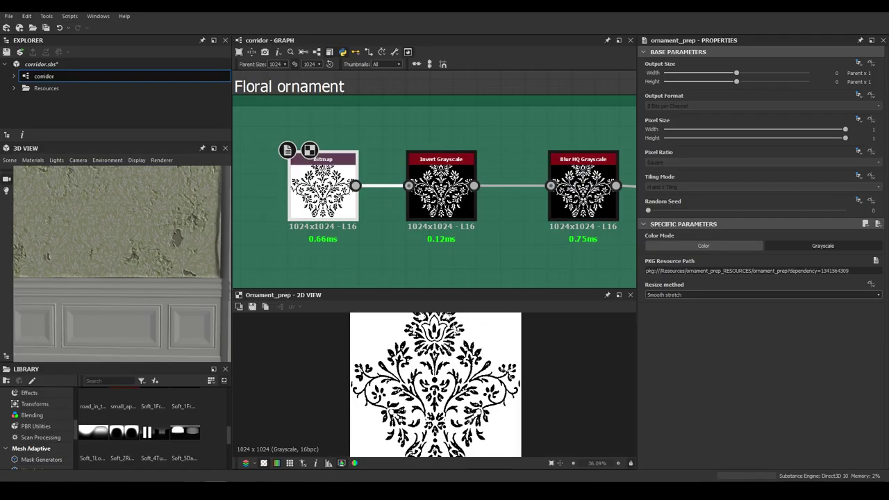
# Step: Switch to Photoshop and compare ornament_prep_tile.jpg with the motif repeats in the original gold floral wallpaper image
pyautogui.hotkey('alt', 'Tab')
pyautogui.click(228, 39)
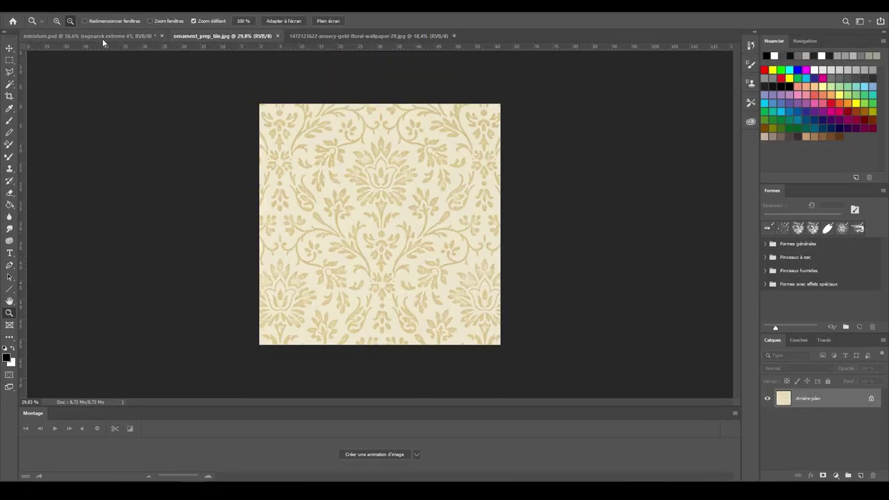
pyautogui.hotkey('ctrl', 'Tab')
pyautogui.moveTo(364, 226); pyautogui.dragTo(383, 232)
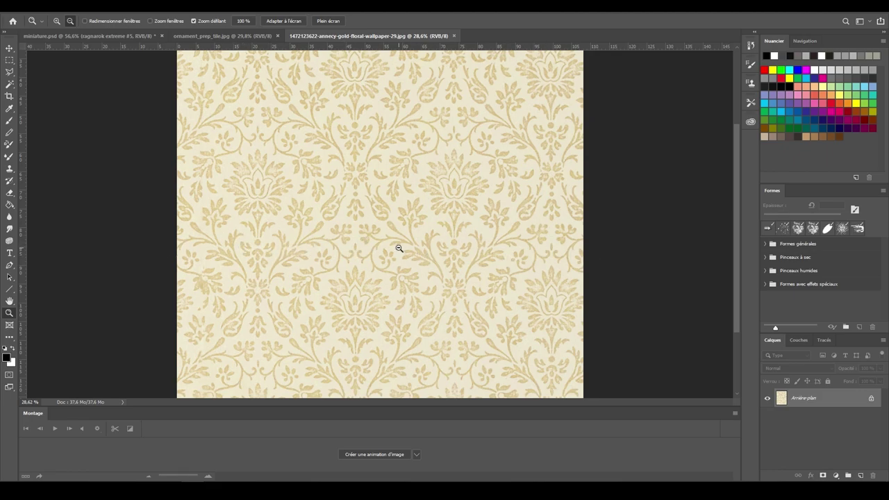
pyautogui.moveTo(398, 247); pyautogui.dragTo(330, 225)
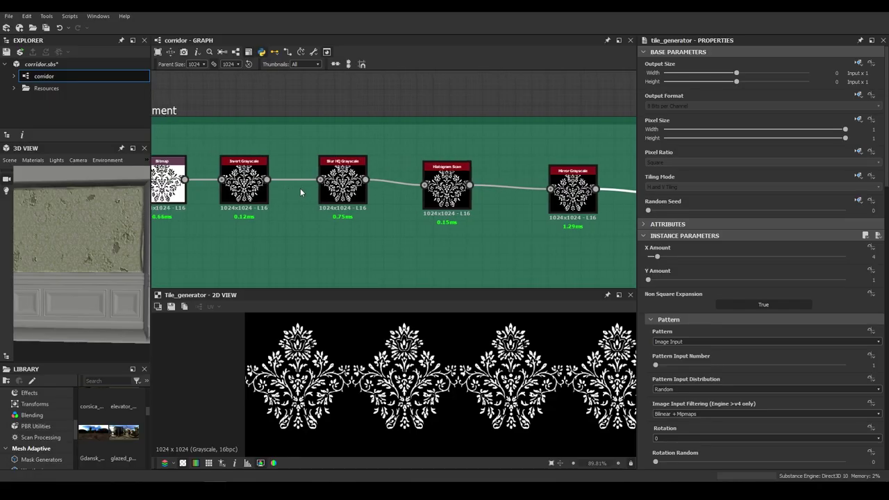
# Step: Follow the ornament chain in Substance Designer to the Histogram Scan and examine its sharpened motif in 2D
pyautogui.scroll(5, 300, 189)
pyautogui.moveTo(303, 190); pyautogui.dragTo(236, 192, button='middle')
pyautogui.moveTo(393, 211); pyautogui.dragTo(220, 171, button='middle')
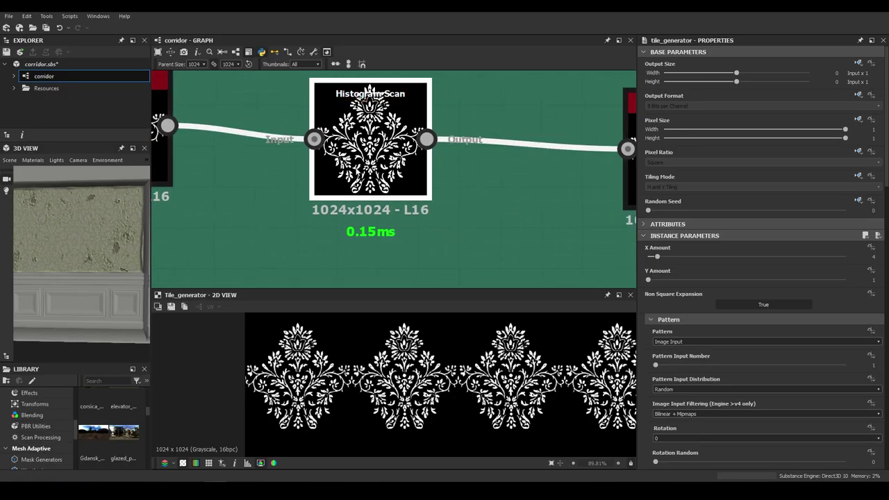
pyautogui.doubleClick(358, 171)
pyautogui.scroll(3, 424, 398)
# Step: Follow the chain to the Mirror Grayscale node and preview the mirrored ornament with its parameters
pyautogui.moveTo(532, 207); pyautogui.dragTo(299, 199, button='middle')
pyautogui.moveTo(512, 200); pyautogui.dragTo(350, 195, button='middle')
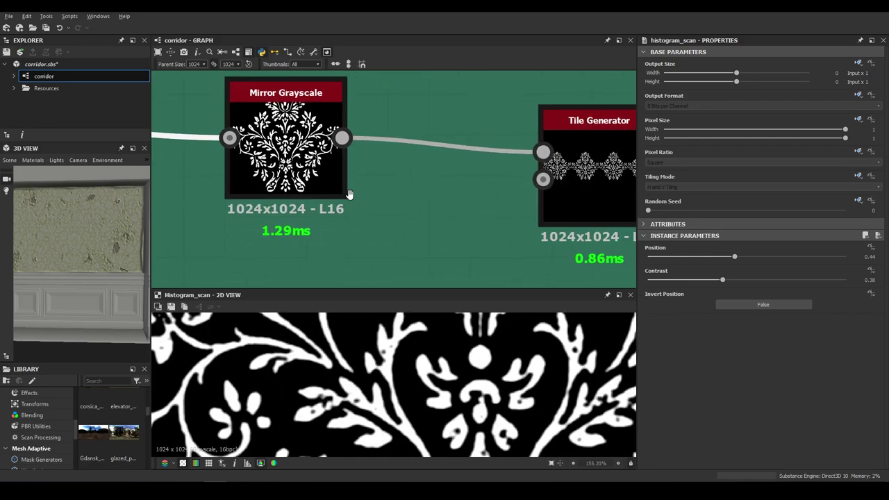
pyautogui.doubleClick(332, 177)
pyautogui.scroll(-4, 481, 193)
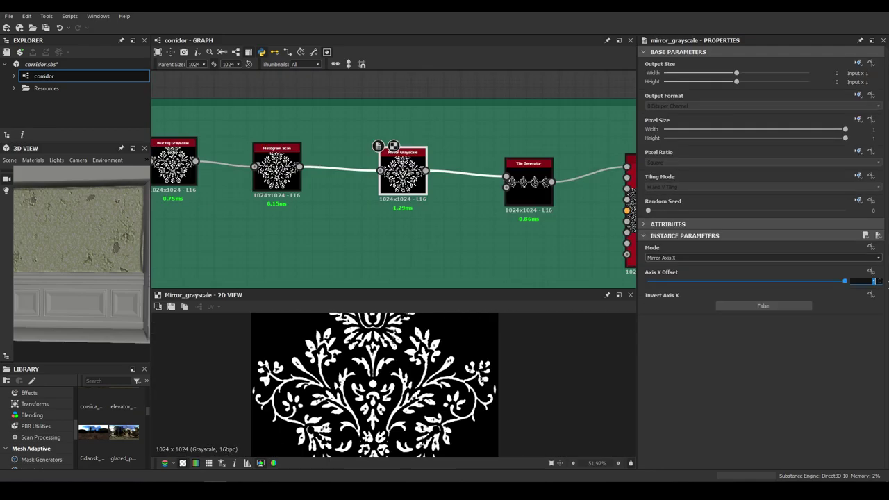
# Step: Set the Mirror Grayscale node's Axis X Offset to 0.494
pyautogui.press('Return')
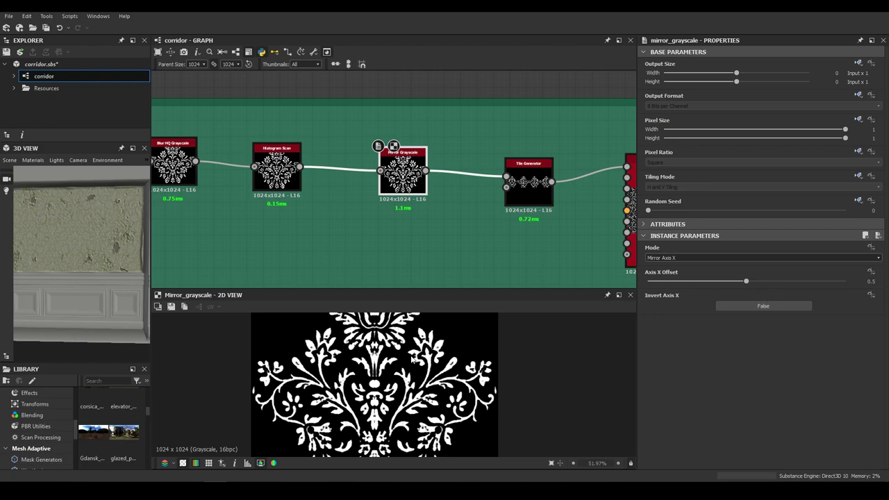
pyautogui.scroll(4, 413, 359)
pyautogui.moveTo(747, 283); pyautogui.dragTo(745, 281)
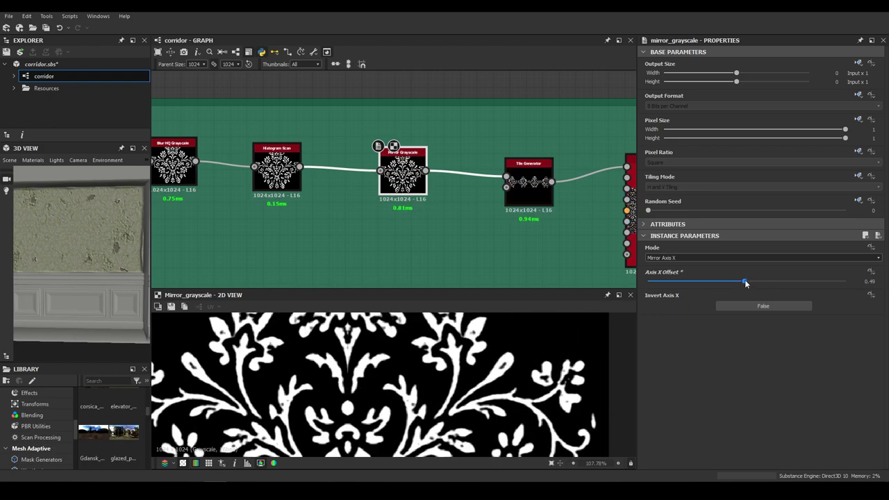
pyautogui.click(869, 282)
pyautogui.write('.494')
pyautogui.scroll(-6, 408, 373)
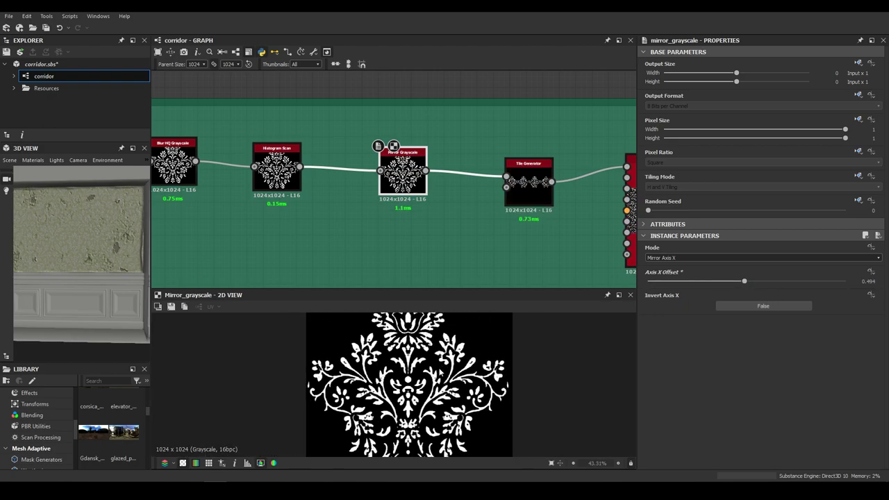
# Step: Preview the Tile Generator after the mirror and review its row of motifs and its amount, pattern and size parameters
pyautogui.scroll(2, 530, 186)
pyautogui.click(530, 186)
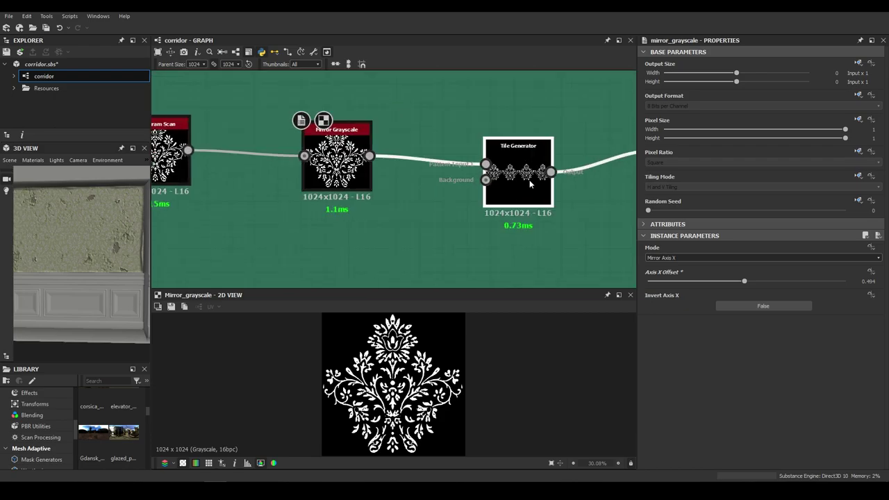
pyautogui.doubleClick(529, 183)
pyautogui.scroll(-3, 764, 267)
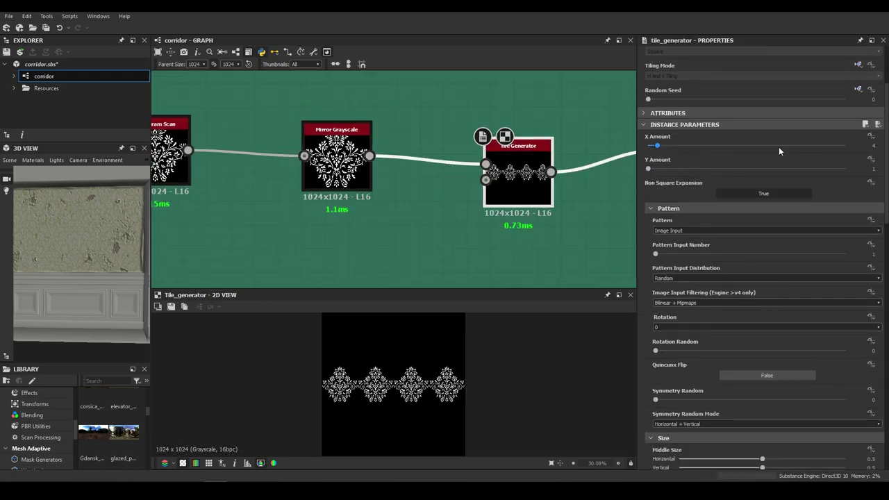
pyautogui.scroll(3, 414, 427)
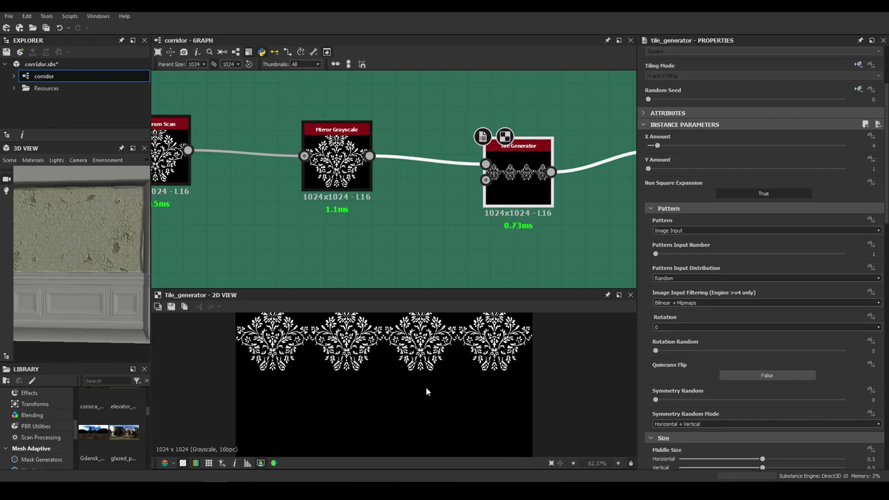
pyautogui.scroll(-4, 789, 266)
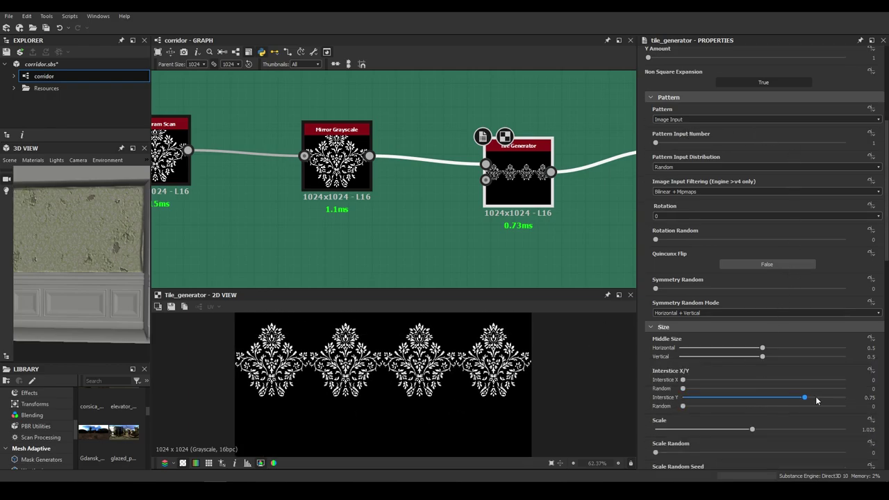
# Step: Try Interstice Y 0.78 and Scale 1.06 on the Tile Generator, restoring them to 0.75 and 1.025
pyautogui.moveTo(806, 399)
pyautogui.mouseDown()
pyautogui.moveTo(784, 401)
pyautogui.moveTo(810, 402)
pyautogui.mouseUp()
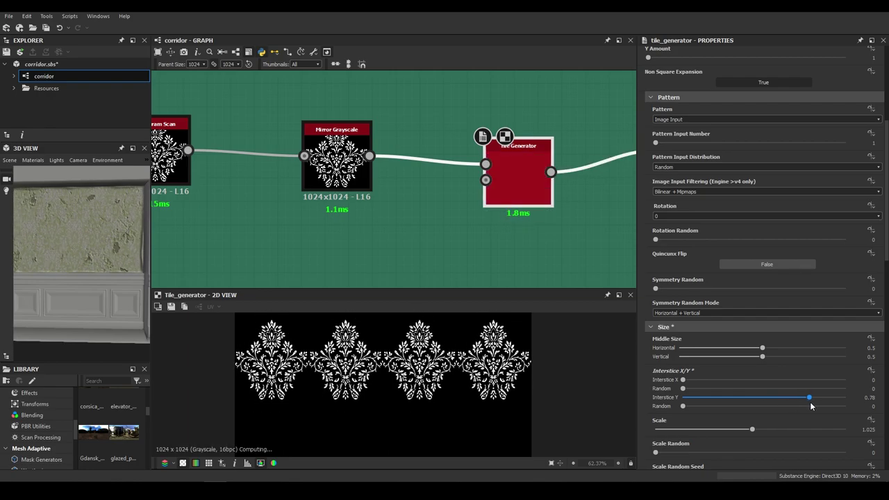
pyautogui.click(870, 397)
pyautogui.press('Return')
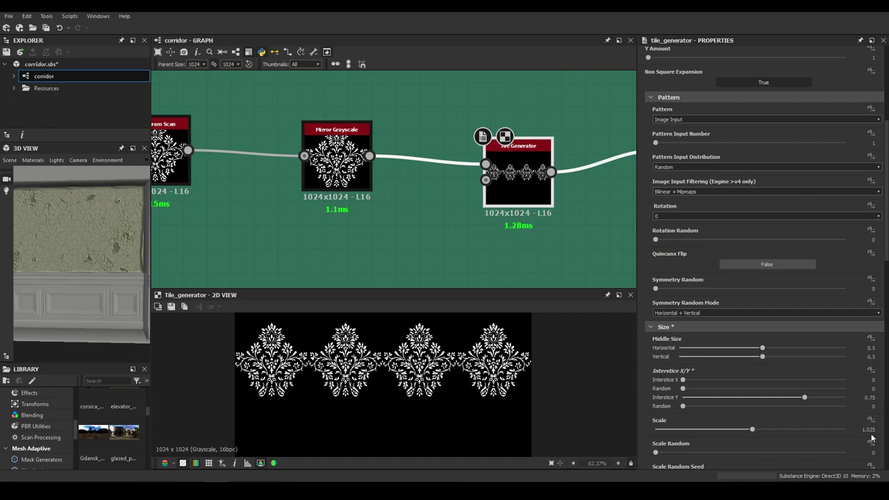
pyautogui.moveTo(753, 431); pyautogui.dragTo(756, 436)
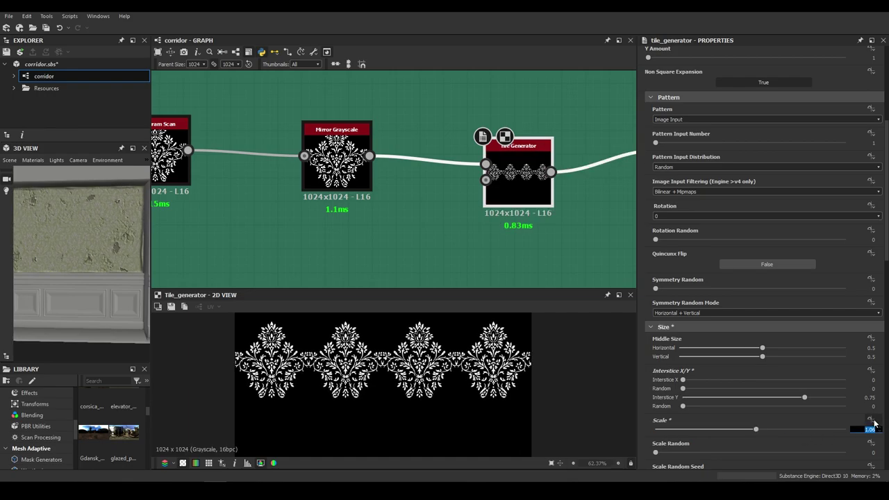
pyautogui.press('Return')
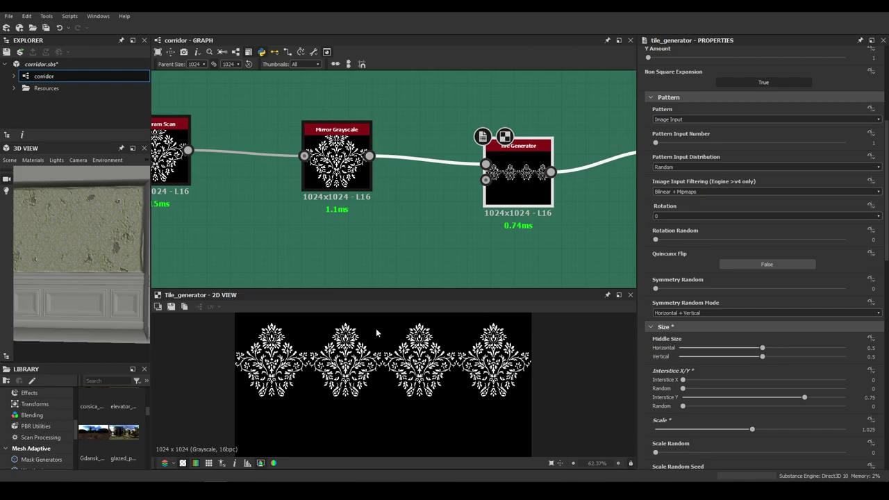
# Step: Follow the ornament chain to the Tile Sampler and preview its tiled floral pattern in 2D
pyautogui.scroll(-1, 450, 131)
pyautogui.moveTo(442, 154); pyautogui.dragTo(232, 191, button='middle')
pyautogui.moveTo(438, 219); pyautogui.dragTo(442, 171, button='middle')
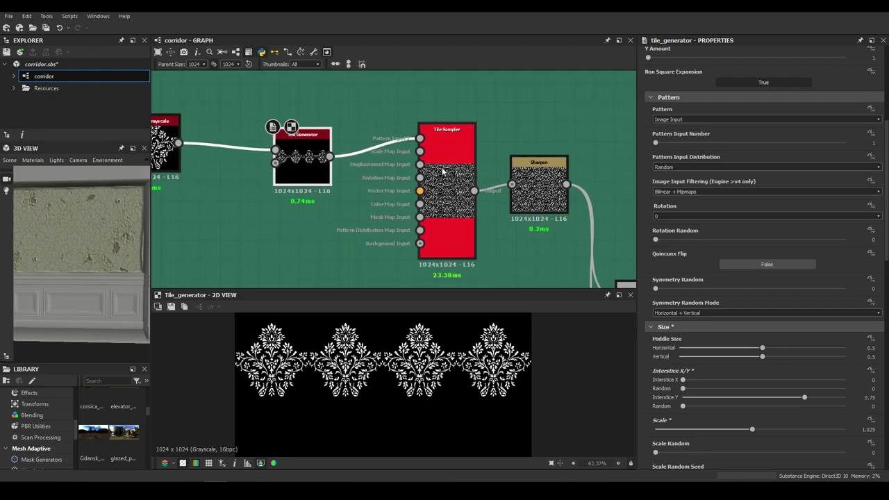
pyautogui.click(448, 186)
pyautogui.click(439, 194)
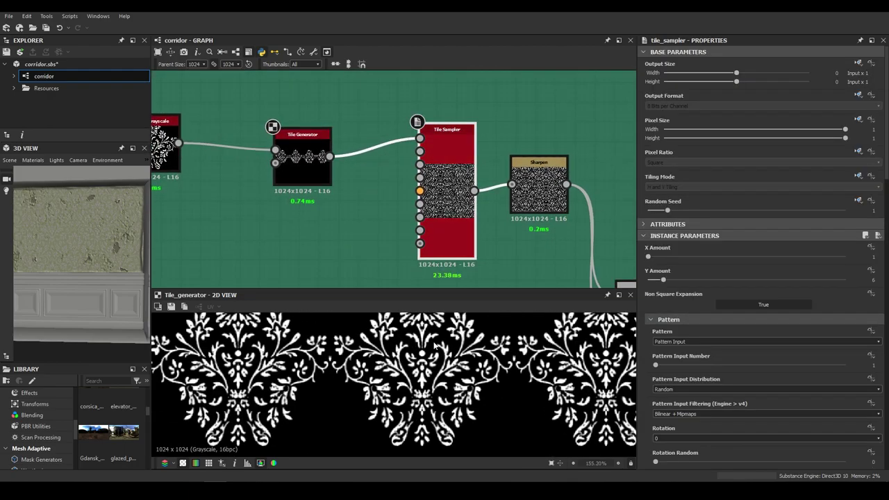
pyautogui.scroll(-5, 407, 375)
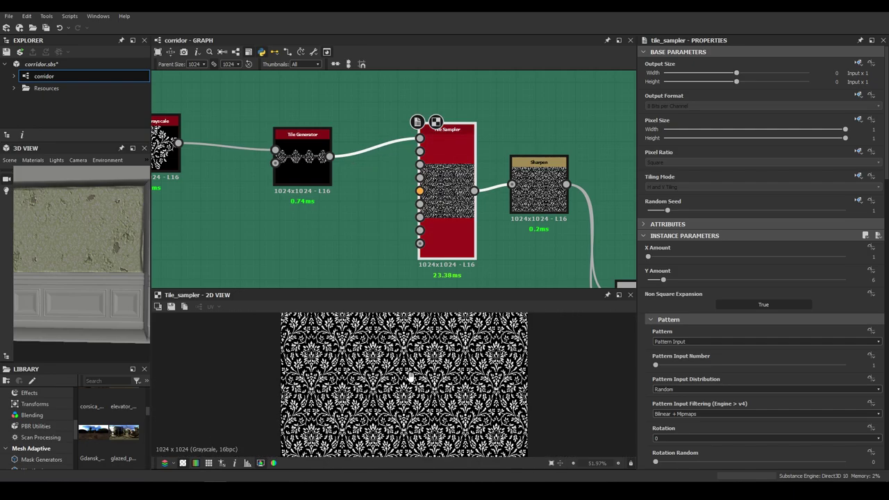
pyautogui.scroll(3, 393, 375)
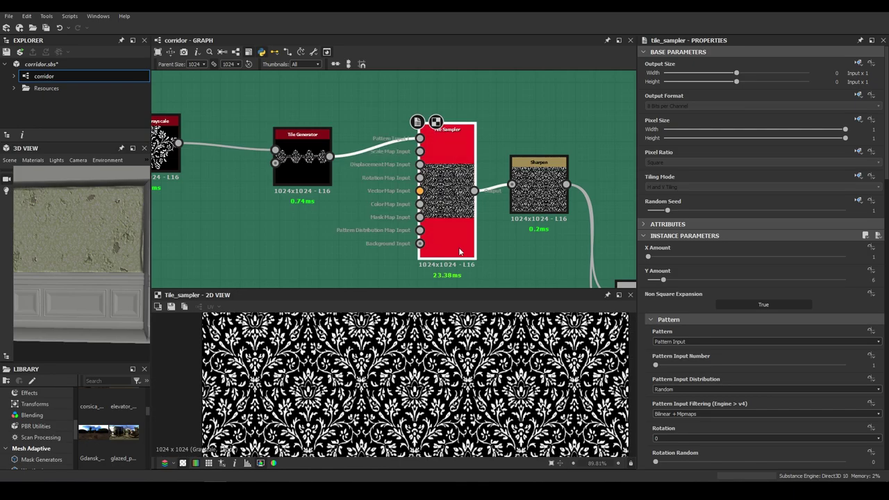
# Step: Examine the tiled pattern up close and review the Tile Sampler's amount and pattern parameters
pyautogui.scroll(-4, 447, 397)
pyautogui.scroll(-1, 434, 403)
pyautogui.scroll(1, 432, 405)
pyautogui.scroll(5, 433, 405)
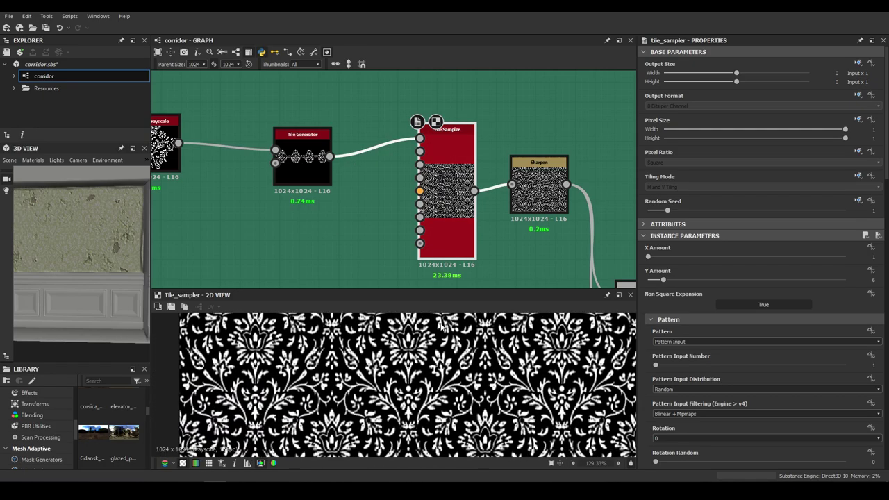
pyautogui.scroll(2, 416, 382)
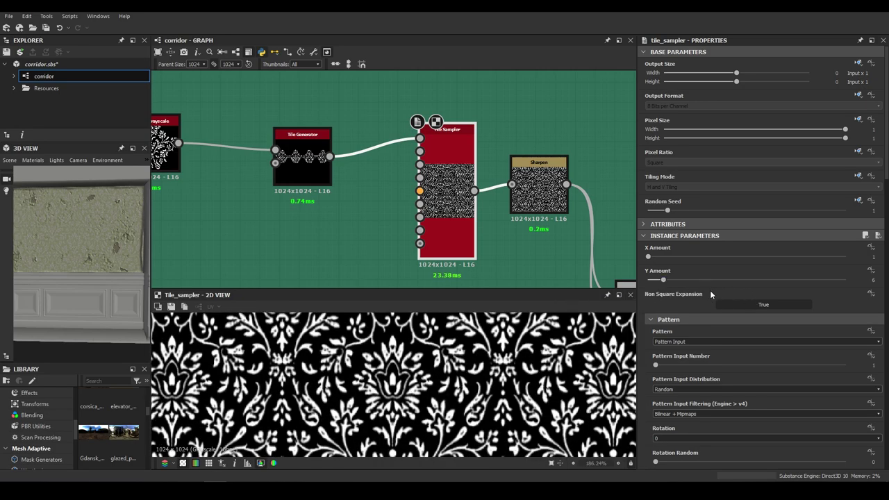
pyautogui.scroll(-3, 726, 290)
pyautogui.scroll(2, 736, 278)
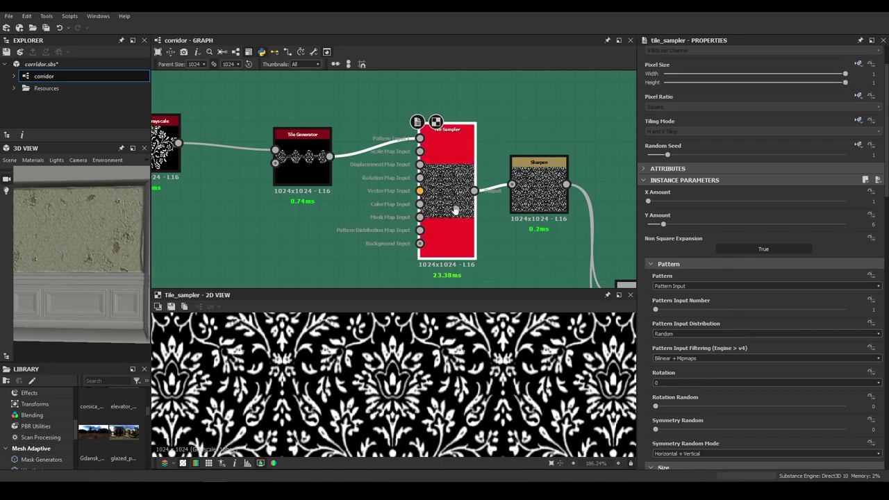
pyautogui.moveTo(455, 211); pyautogui.dragTo(445, 164, button='middle')
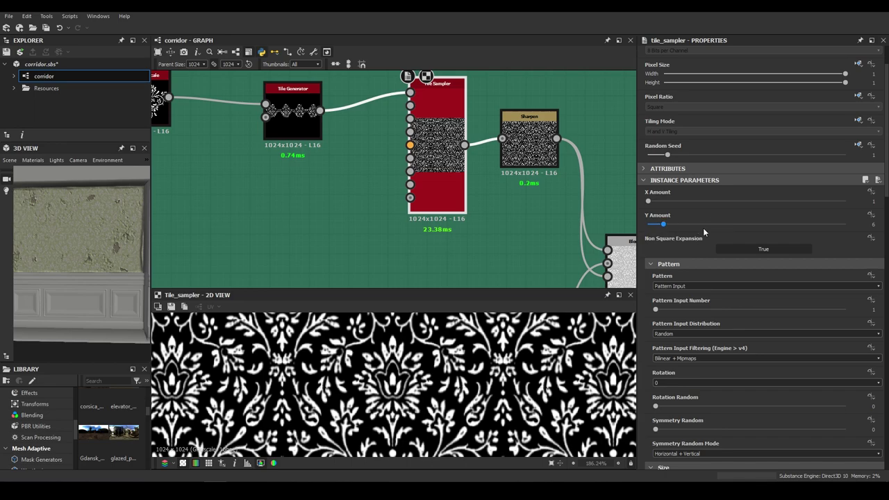
# Step: Try a lower Y Amount and a Size Y of 7.59 on the Tile Sampler, restoring them to 6 and 6.5
pyautogui.moveTo(663, 227); pyautogui.dragTo(660, 230)
pyautogui.scroll(-4, 454, 377)
pyautogui.scroll(-3, 790, 302)
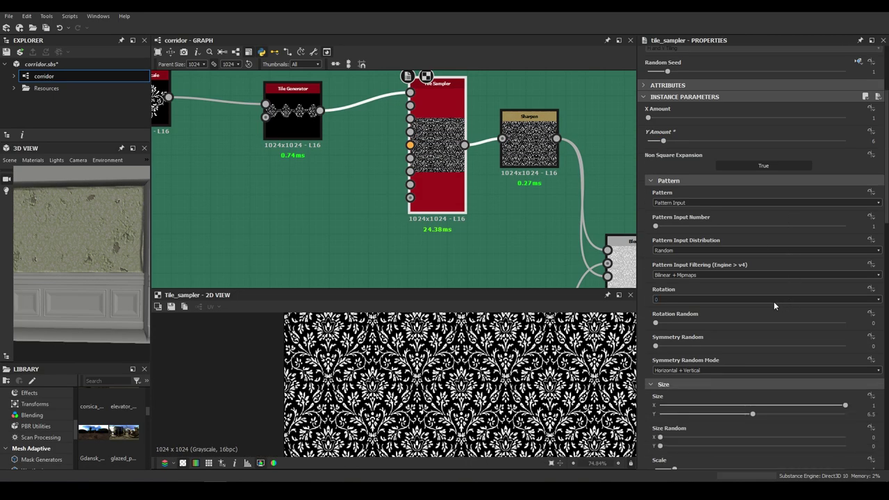
pyautogui.scroll(-4, 481, 401)
pyautogui.scroll(2, 479, 386)
pyautogui.scroll(-3, 744, 361)
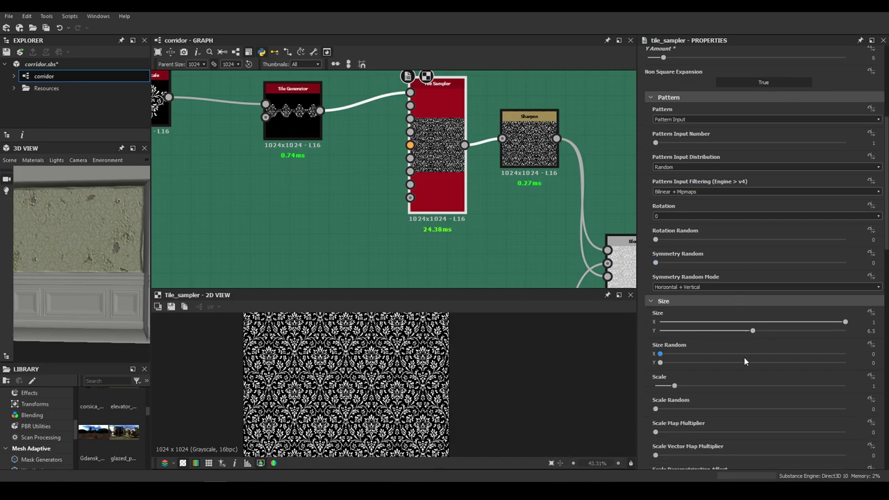
pyautogui.moveTo(758, 330)
pyautogui.mouseDown()
pyautogui.moveTo(731, 333)
pyautogui.moveTo(768, 339)
pyautogui.mouseUp()
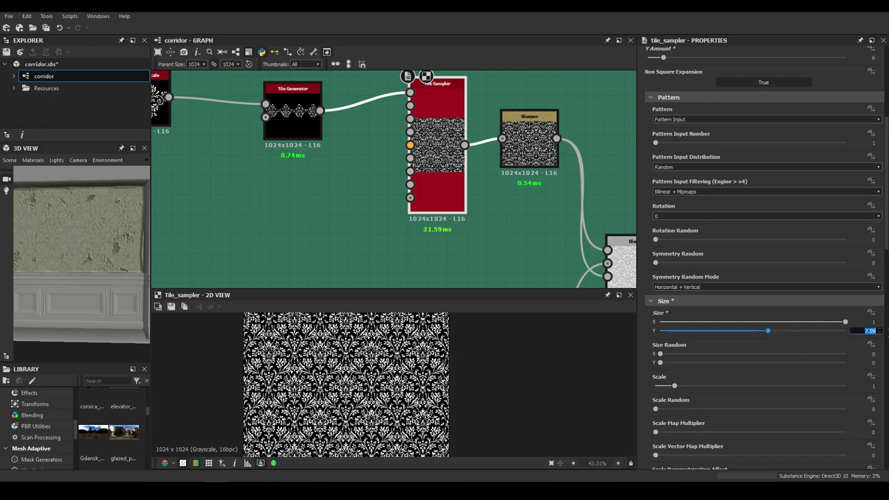
pyautogui.press('Return')
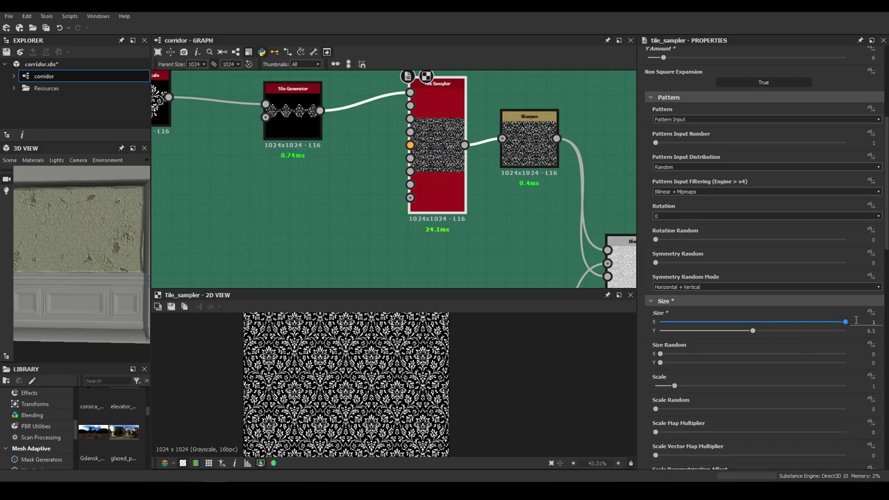
# Step: Try an Offset of 0.12 on the Tile Sampler's rows and restore it to 0.125
pyautogui.scroll(-2, 512, 376)
pyautogui.scroll(6, 479, 389)
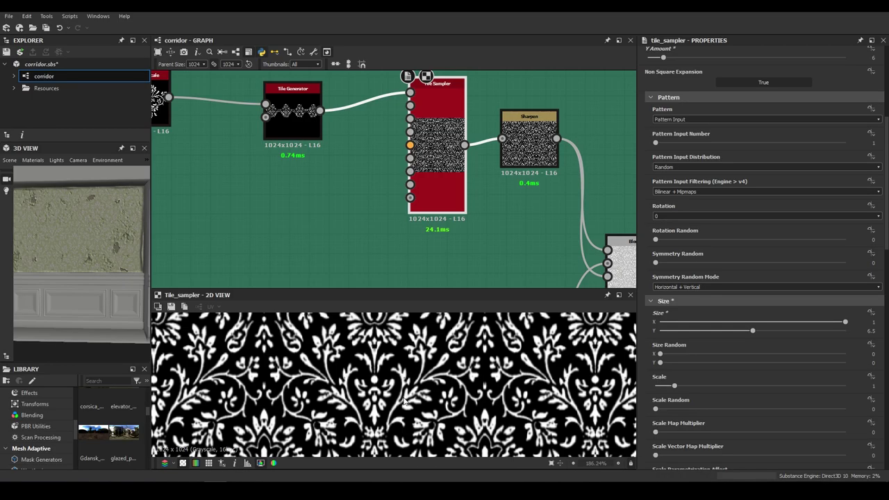
pyautogui.moveTo(434, 401); pyautogui.dragTo(417, 370, button='middle')
pyautogui.scroll(-4, 709, 351)
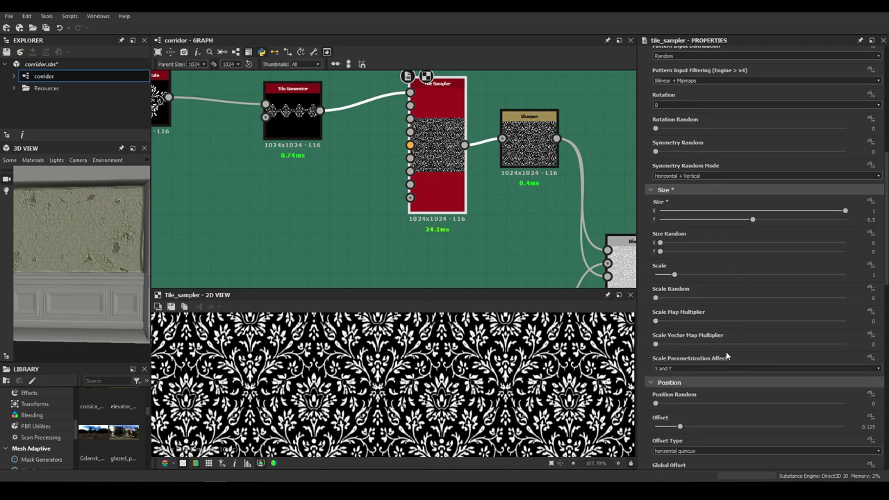
pyautogui.scroll(-3, 703, 330)
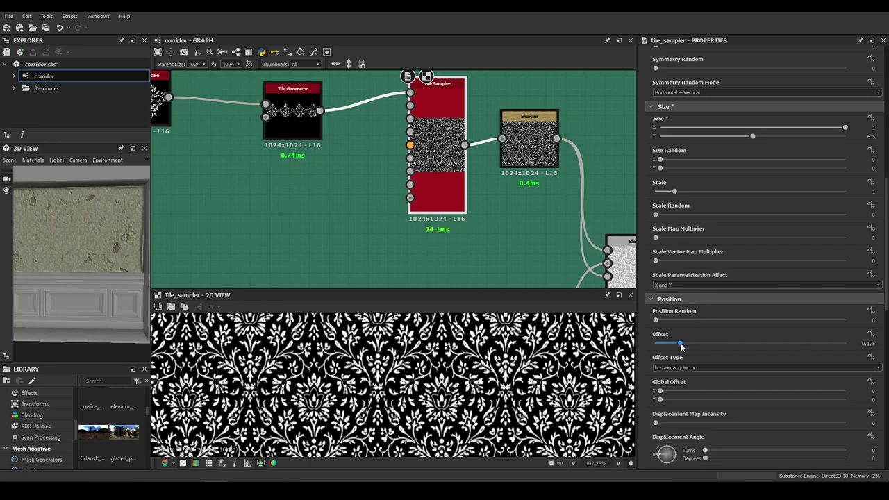
pyautogui.moveTo(680, 345)
pyautogui.mouseDown()
pyautogui.moveTo(654, 354)
pyautogui.moveTo(679, 355)
pyautogui.mouseUp()
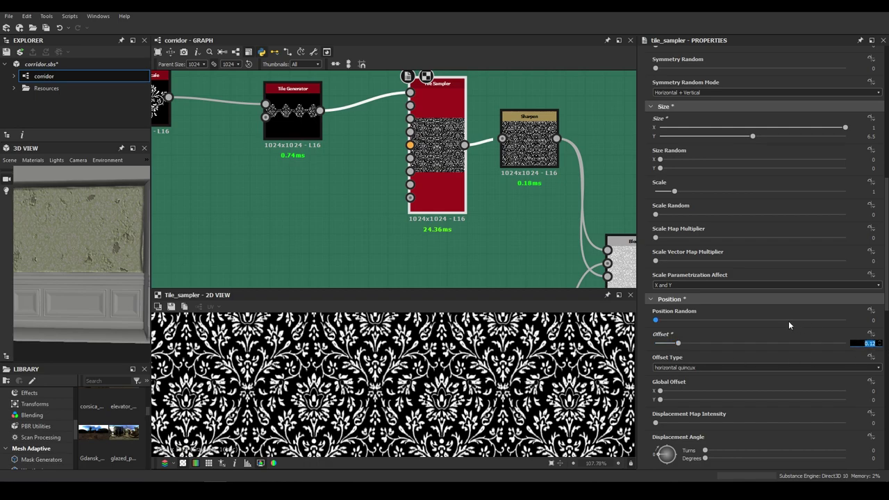
pyautogui.write('0.125')
pyautogui.press('Return')
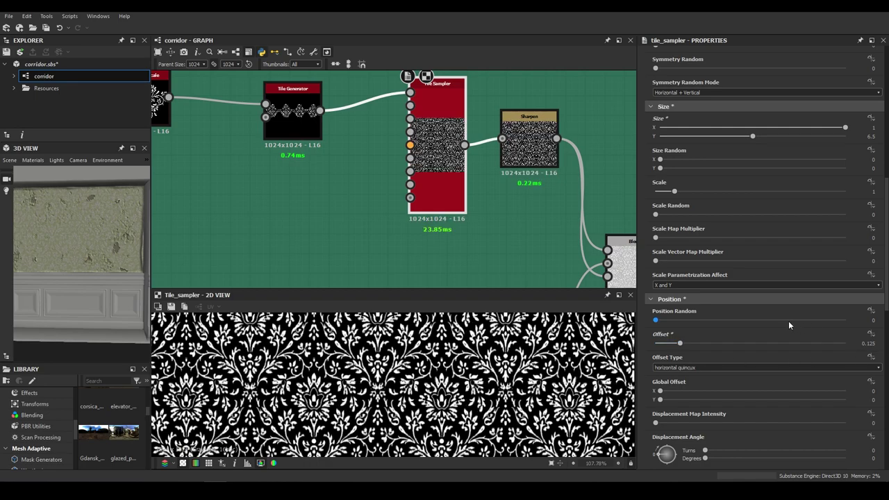
# Step: Preview the Sharpen node after the Tile Sampler and examine its effect on the floral pattern up close
pyautogui.scroll(-5, 412, 402)
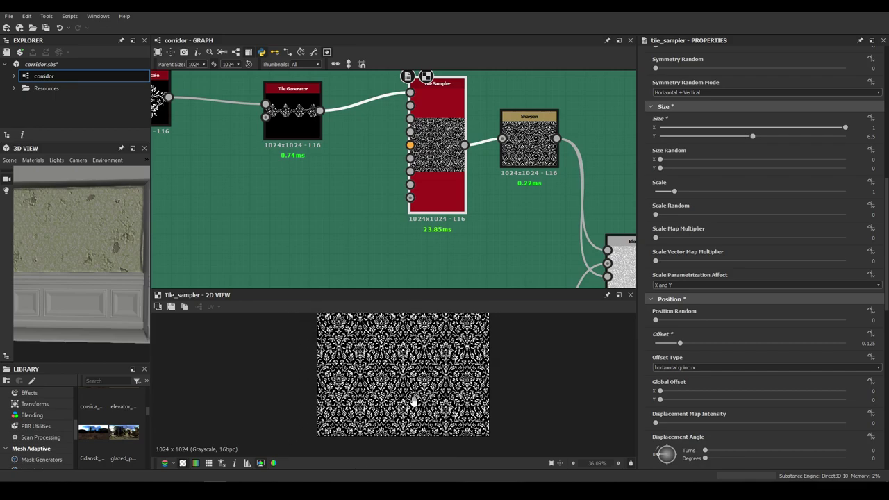
pyautogui.scroll(-4, 333, 139)
pyautogui.scroll(3, 399, 143)
pyautogui.click(423, 150)
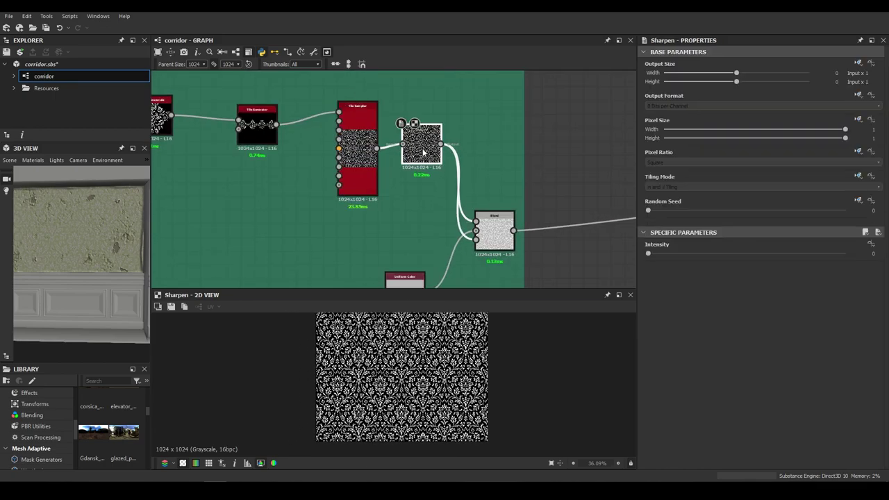
pyautogui.scroll(8, 395, 337)
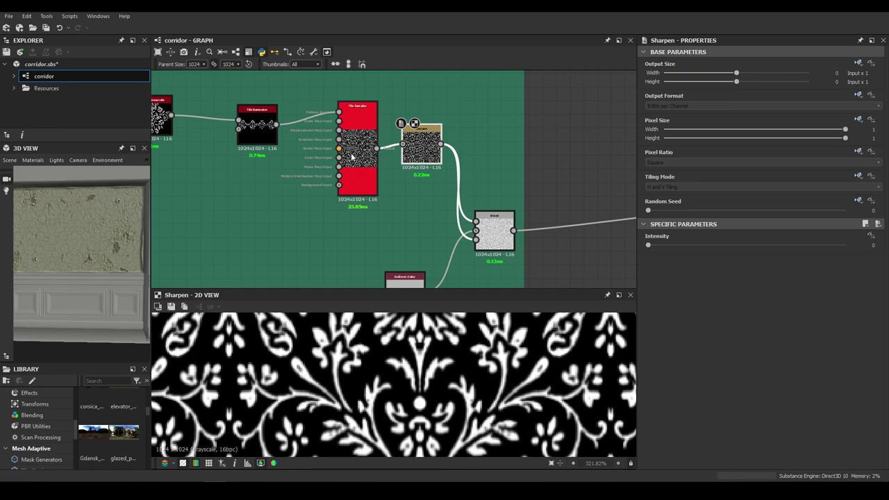
pyautogui.click(352, 158)
pyautogui.click(423, 146)
# Step: Connect the Tile Sampler directly to the Blend's foreground and opacity inputs and delete the Sharpen node
pyautogui.moveTo(480, 219); pyautogui.dragTo(478, 221)
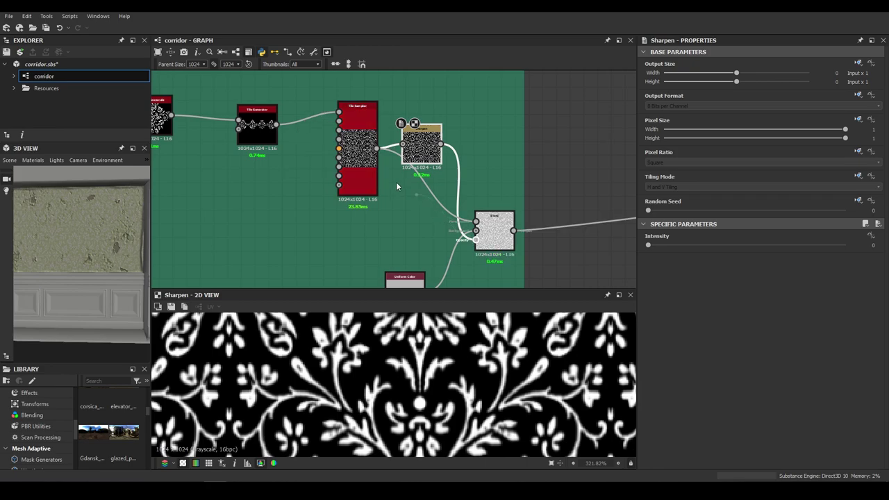
pyautogui.moveTo(421, 156); pyautogui.dragTo(473, 134)
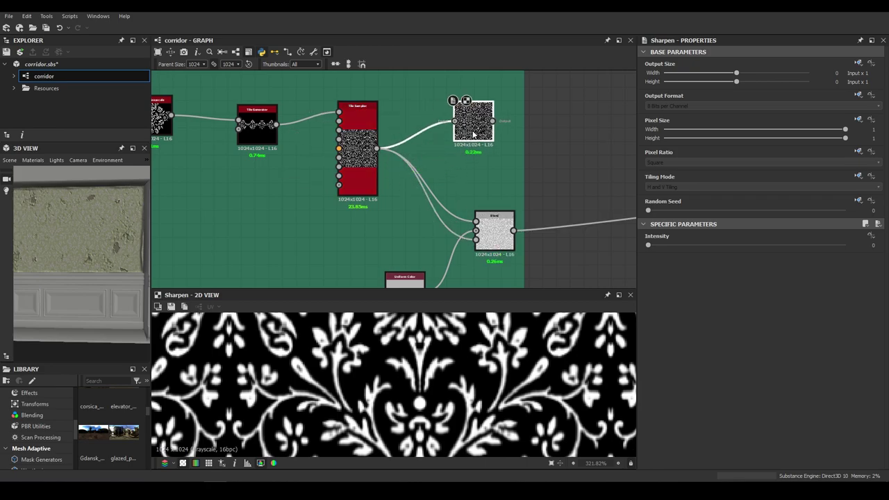
pyautogui.press('Delete')
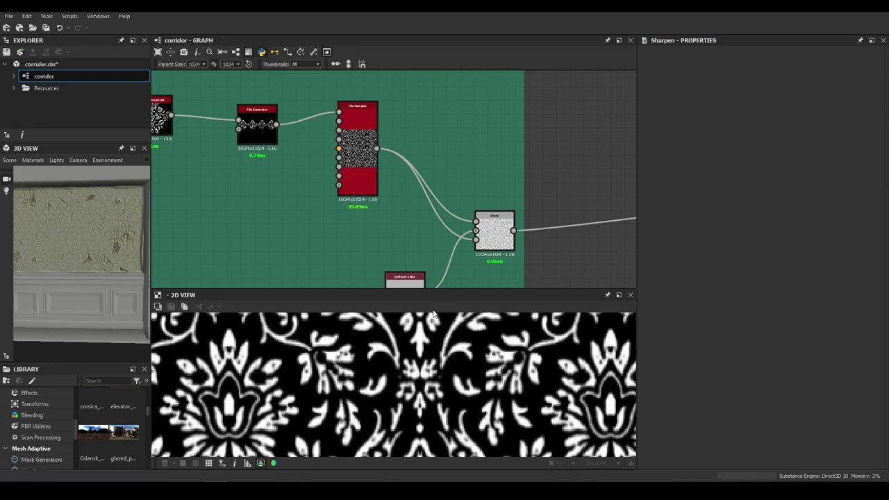
# Step: Preview the Blend node that adds the floral pattern over the uniform color, and examine it in 2D
pyautogui.scroll(-4, 431, 237)
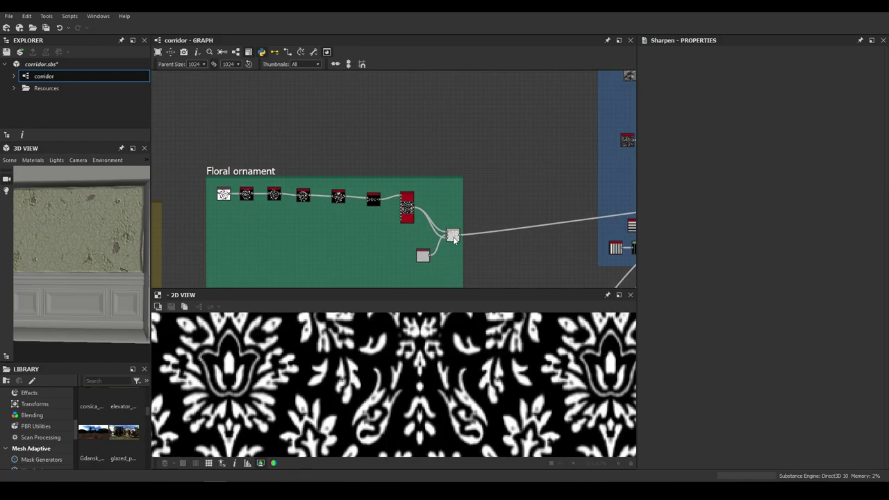
pyautogui.doubleClick(452, 236)
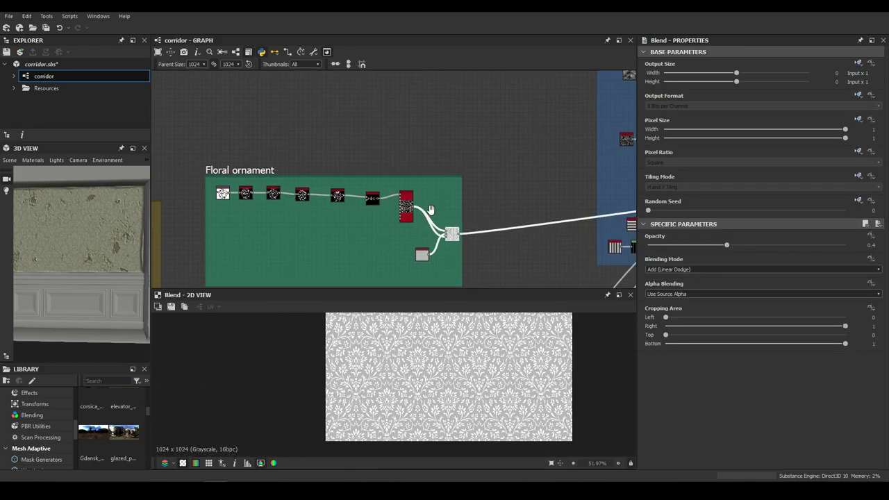
pyautogui.scroll(4, 416, 202)
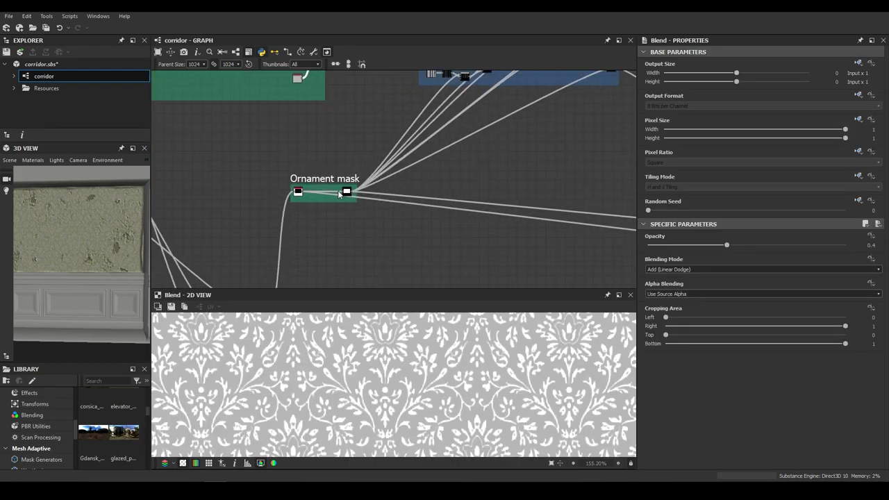
# Step: Locate the Ornament mask frame in the graph and save the corridor.sbs package
pyautogui.scroll(3, 333, 189)
pyautogui.moveTo(312, 211); pyautogui.dragTo(385, 204, button='middle')
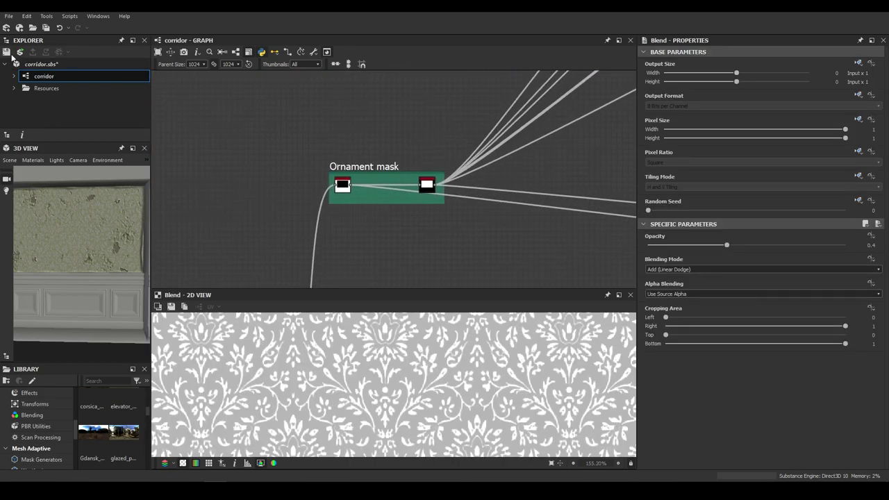
pyautogui.scroll(3, 371, 182)
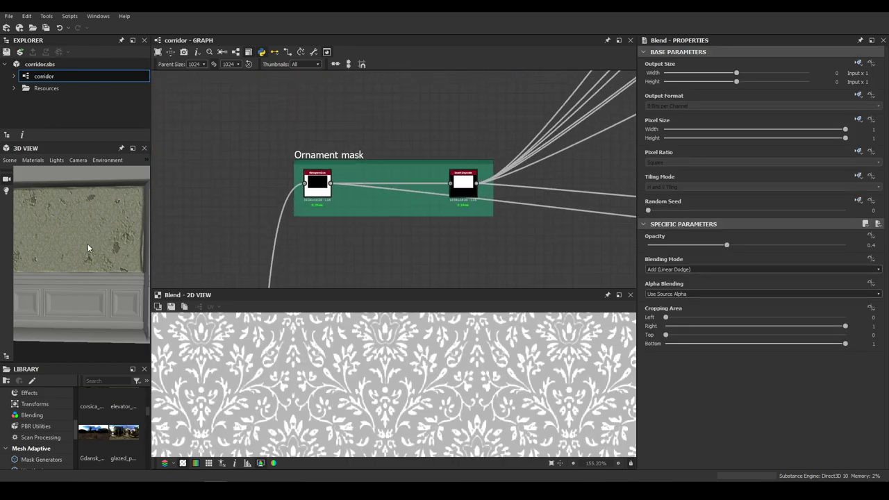
# Step: Change the angle and lighting of the corridor wall in the 3D preview and widen that preview
pyautogui.moveTo(98, 247); pyautogui.dragTo(106, 247)
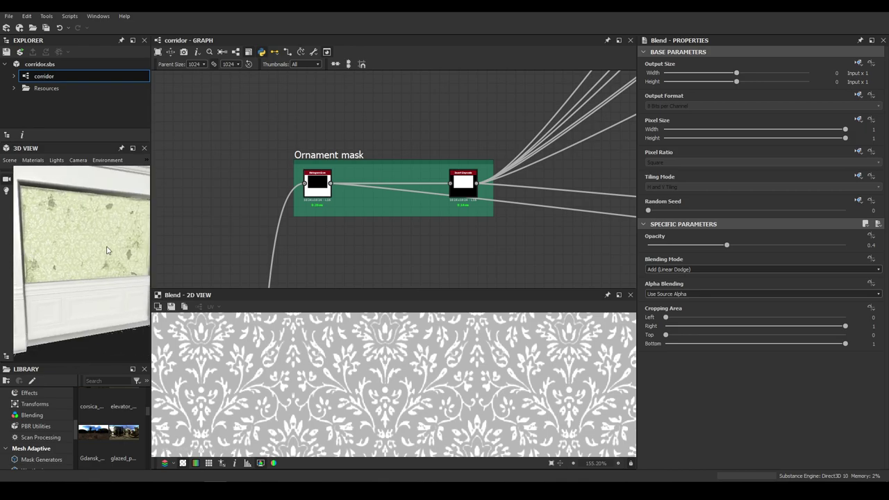
pyautogui.moveTo(156, 234); pyautogui.dragTo(218, 231)
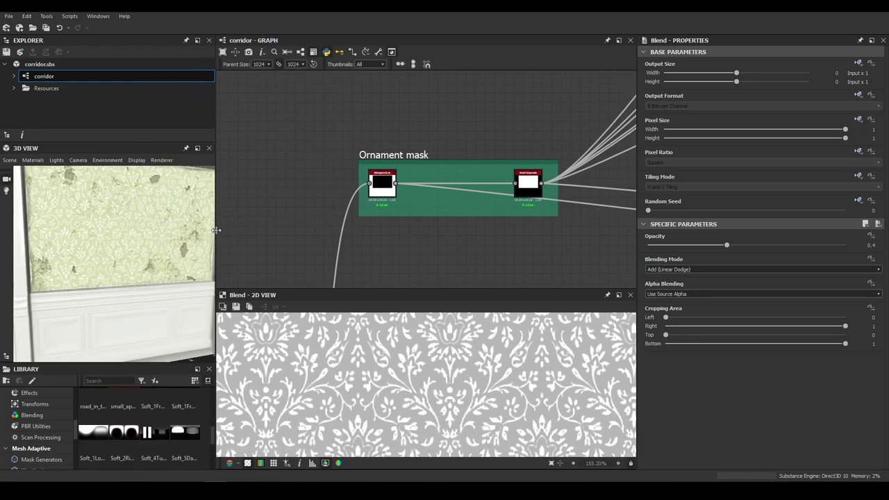
# Step: Trace the Ornament mask's input back to its source Blend node and open that node's preview and parameters
pyautogui.scroll(-4, 440, 189)
pyautogui.moveTo(403, 276); pyautogui.dragTo(437, 163, button='middle')
pyautogui.scroll(4, 425, 182)
pyautogui.doubleClick(406, 223)
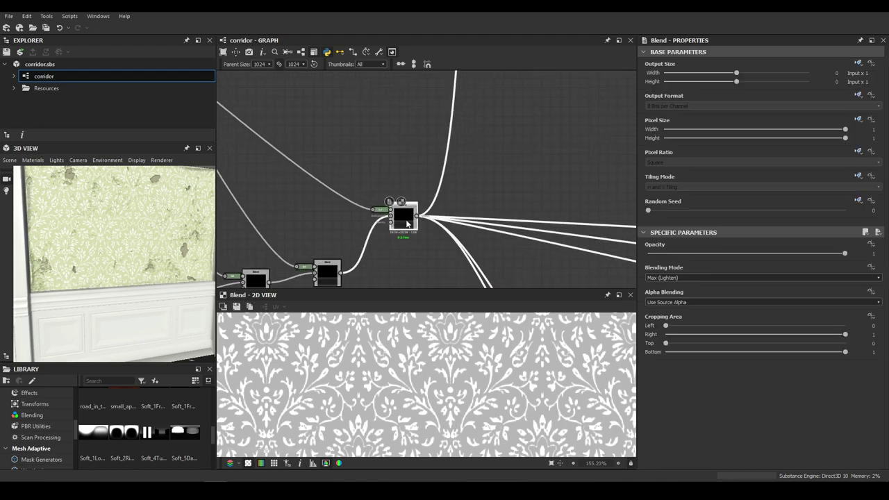
# Step: Trace the graph to the Ornament mask frame and preview both of its mask nodes in 2D
pyautogui.scroll(-5, 466, 375)
pyautogui.moveTo(440, 192); pyautogui.dragTo(412, 284, button='middle')
pyautogui.moveTo(432, 128); pyautogui.dragTo(377, 343, button='middle')
pyautogui.scroll(3, 421, 206)
pyautogui.doubleClick(423, 203)
pyautogui.moveTo(473, 157); pyautogui.dragTo(282, 174, button='middle')
pyautogui.doubleClick(493, 214)
pyautogui.scroll(-6, 533, 139)
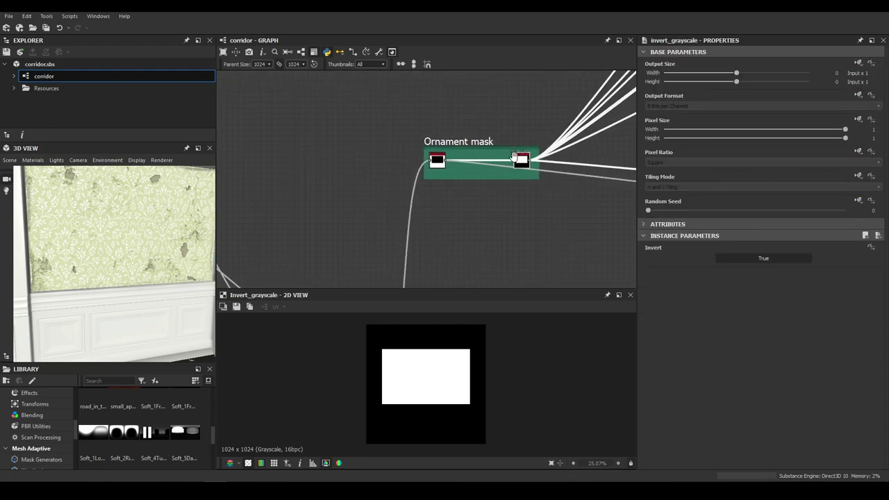
# Step: Follow the Ornament mask's output links to the vertical-stripe Blend node set to Multiply and preview it
pyautogui.moveTo(561, 80); pyautogui.dragTo(304, 226, button='middle')
pyautogui.scroll(3, 395, 199)
pyautogui.scroll(2, 396, 199)
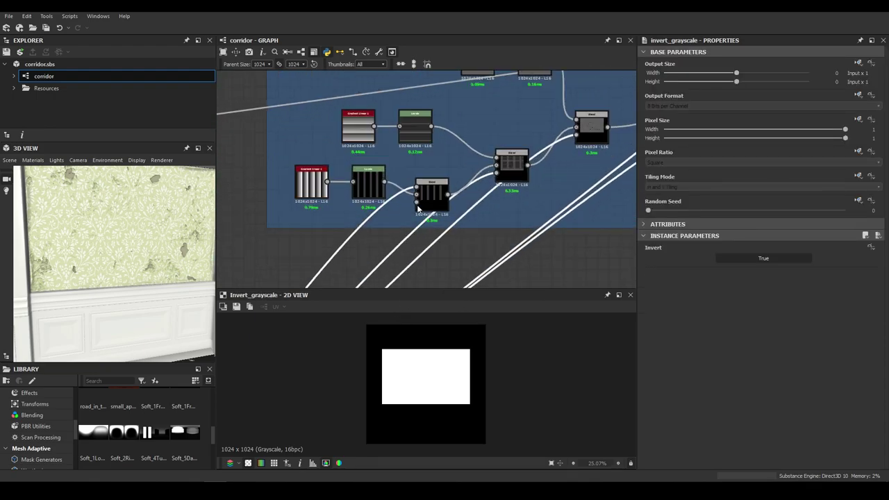
pyautogui.doubleClick(429, 199)
pyautogui.scroll(1, 433, 381)
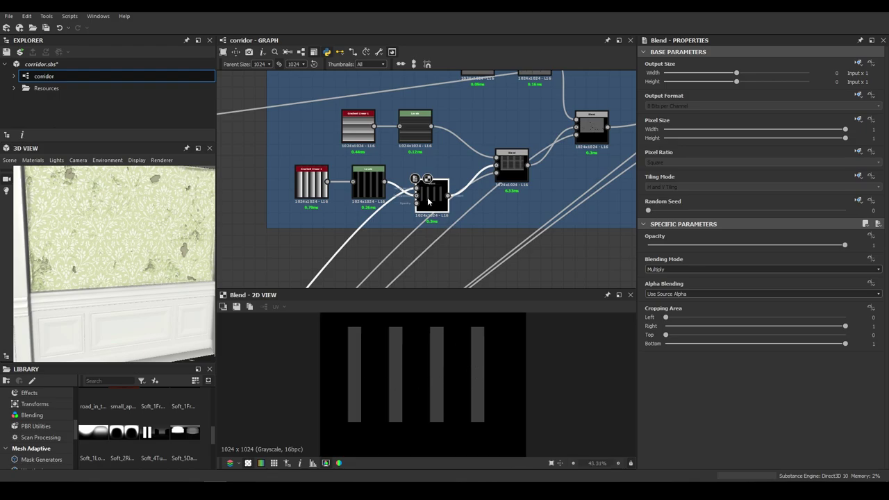
# Step: Preview the vertical stripes' Gradient Linear 1, Levels and Multiply Blend nodes in sequence and inspect the stripe edges
pyautogui.doubleClick(310, 184)
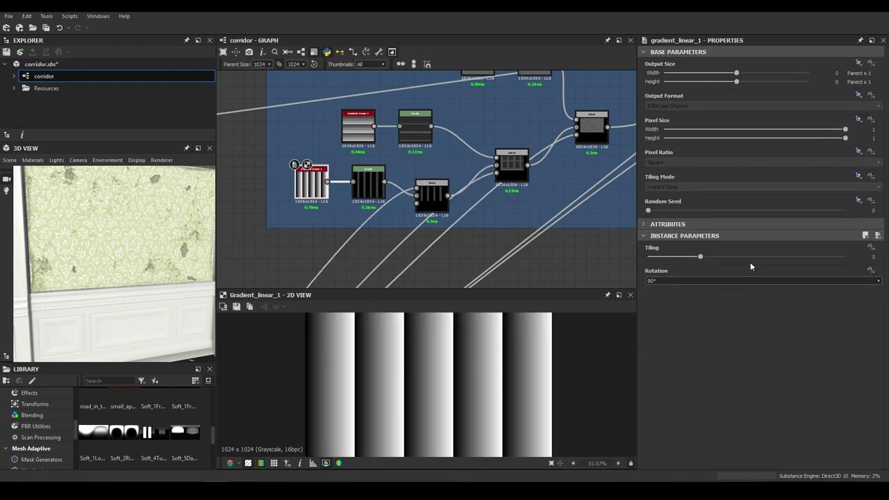
pyautogui.doubleClick(377, 195)
pyautogui.doubleClick(438, 199)
pyautogui.scroll(5, 448, 350)
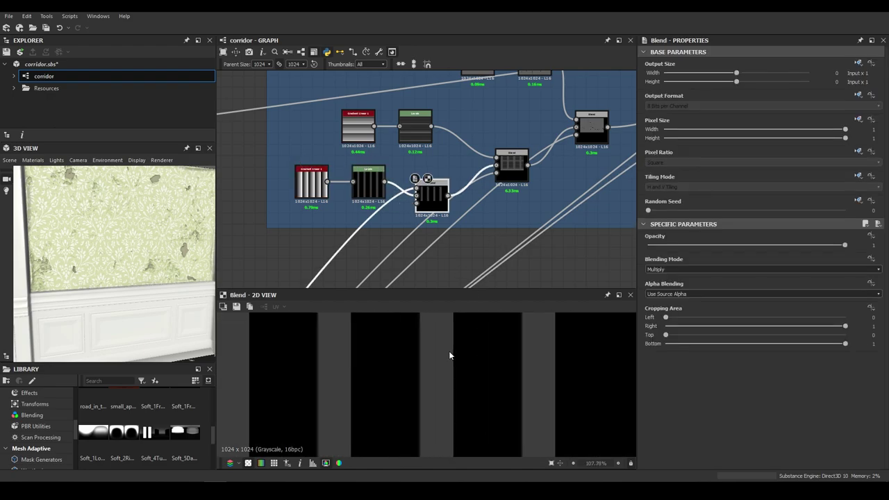
pyautogui.scroll(4, 448, 350)
pyautogui.scroll(-3, 505, 207)
# Step: Preview the horizontal stripes' Gradient Linear 1 and Levels nodes and the Blend that combines them with the vertical stripes
pyautogui.moveTo(503, 208); pyautogui.dragTo(455, 243, button='middle')
pyautogui.scroll(3, 453, 242)
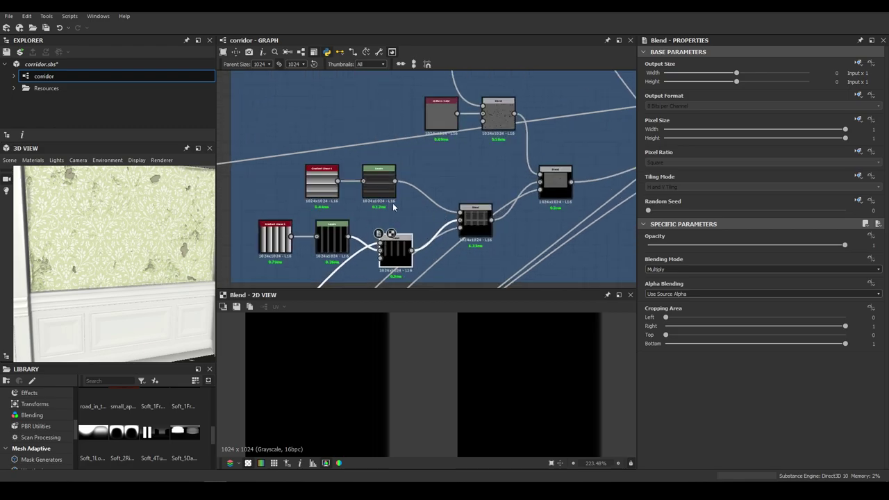
pyautogui.doubleClick(336, 181)
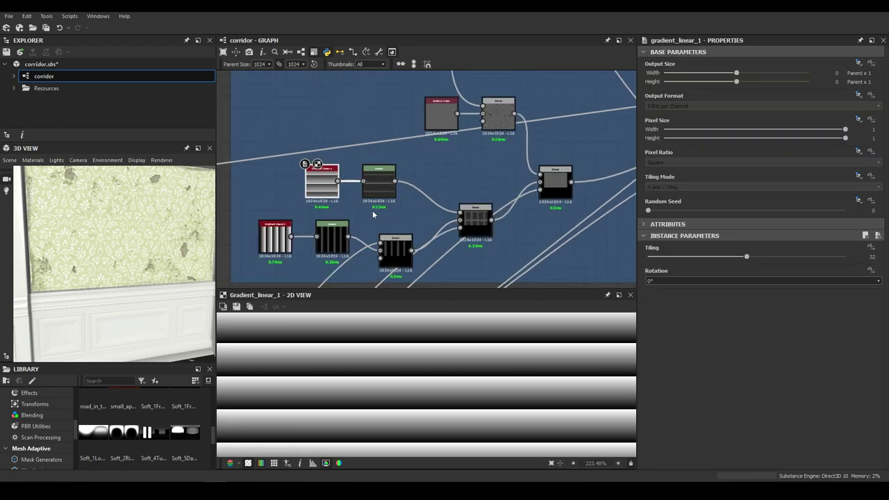
pyautogui.doubleClick(381, 188)
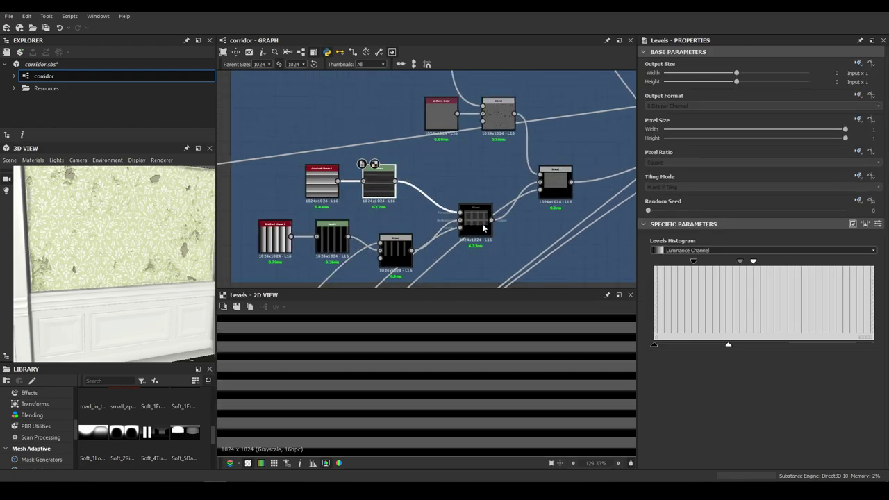
pyautogui.doubleClick(480, 221)
pyautogui.scroll(-1, 482, 224)
# Step: Move the Blend node following the stripe grid slightly farther from its inputs and preview its dark-spotted surface in 2D
pyautogui.moveTo(497, 211); pyautogui.dragTo(409, 238, button='middle')
pyautogui.moveTo(452, 218); pyautogui.dragTo(471, 218)
pyautogui.doubleClick(473, 223)
pyautogui.scroll(-5, 457, 391)
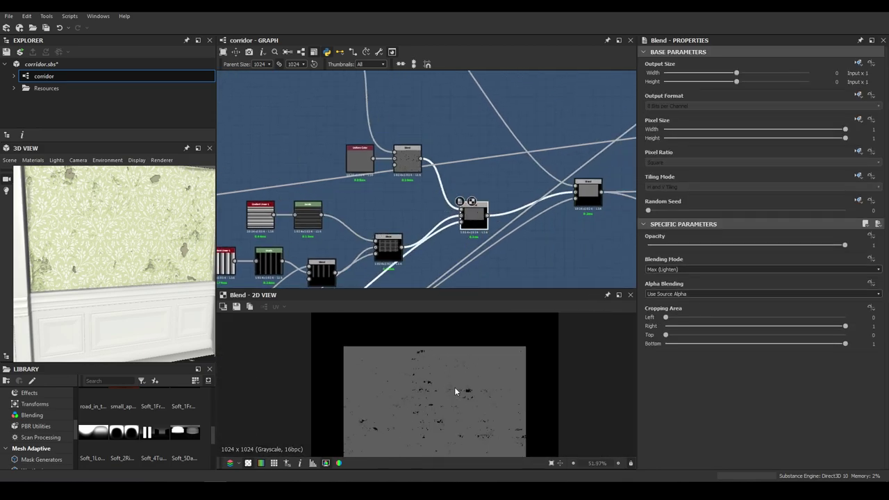
pyautogui.moveTo(451, 382); pyautogui.dragTo(446, 337, button='middle')
pyautogui.scroll(2, 432, 210)
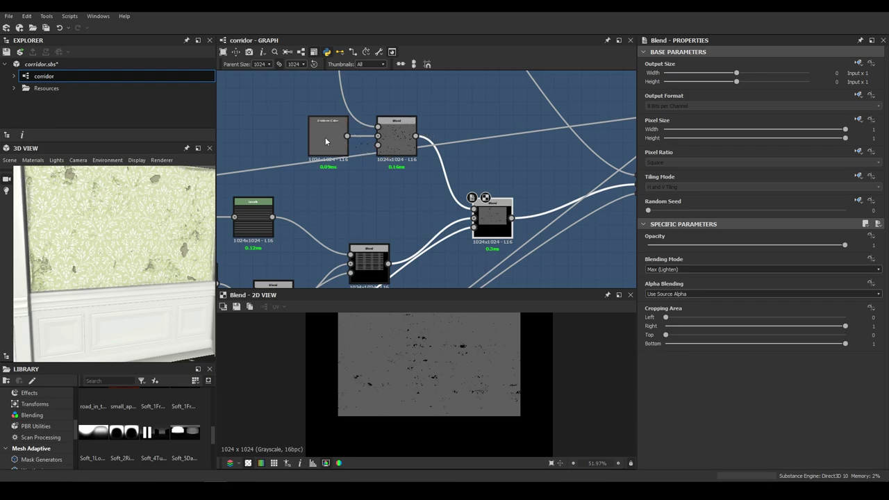
# Step: Set the Position of the Plaster board Histogram Scan to 0.28 while comparing the damage in the 2D preview
pyautogui.scroll(2, 464, 166)
pyautogui.scroll(-6, 462, 168)
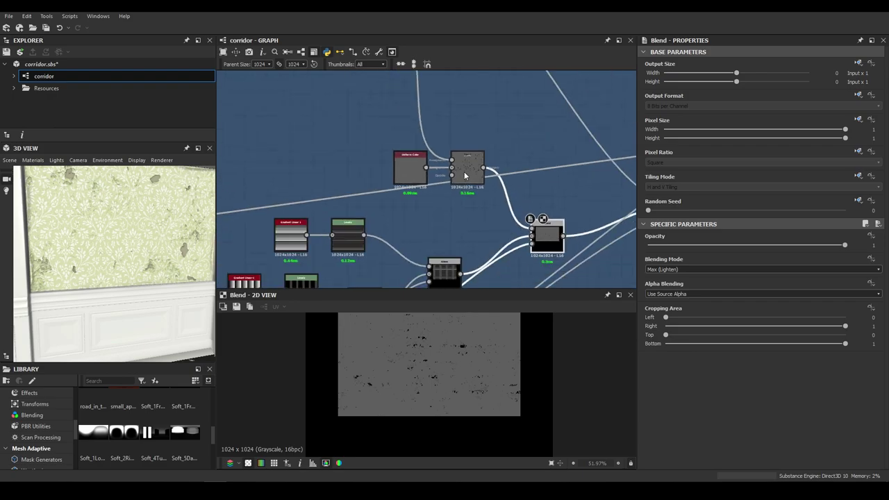
pyautogui.moveTo(459, 167); pyautogui.dragTo(463, 207, button='middle')
pyautogui.scroll(6, 390, 146)
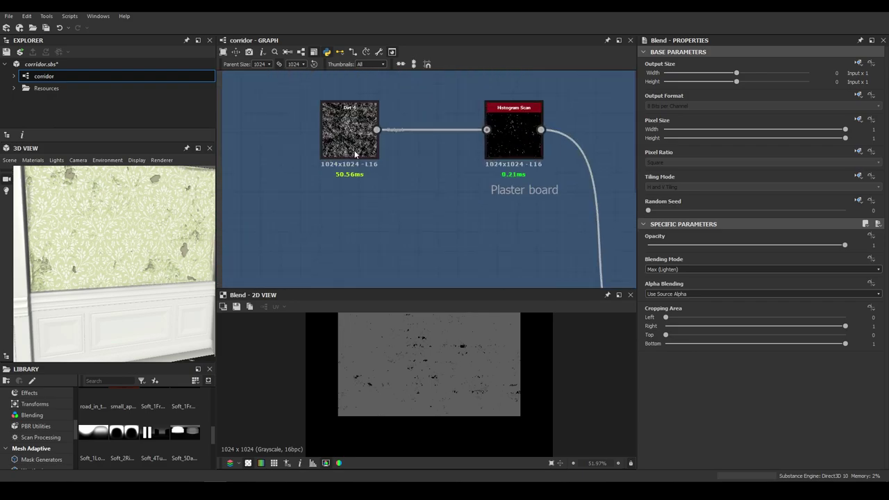
pyautogui.scroll(3, 354, 154)
pyautogui.moveTo(420, 145); pyautogui.dragTo(318, 157, button='middle')
pyautogui.scroll(-1, 318, 157)
pyautogui.click(487, 129)
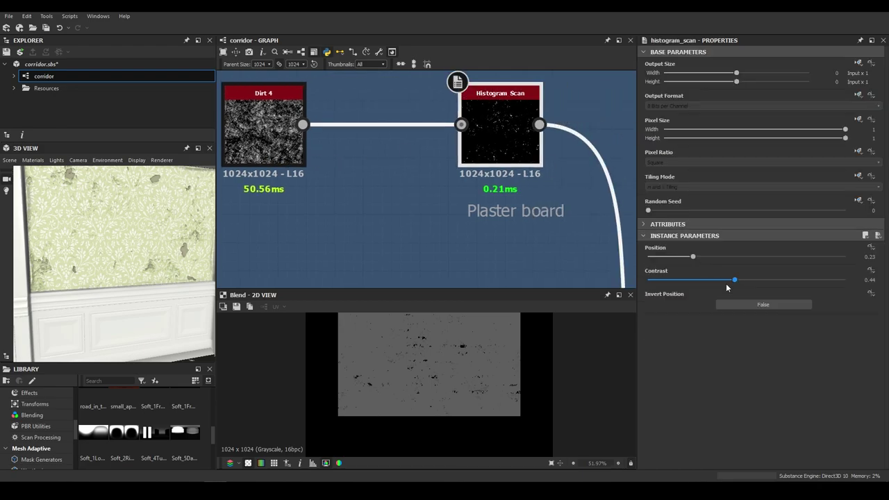
pyautogui.scroll(-1, 534, 341)
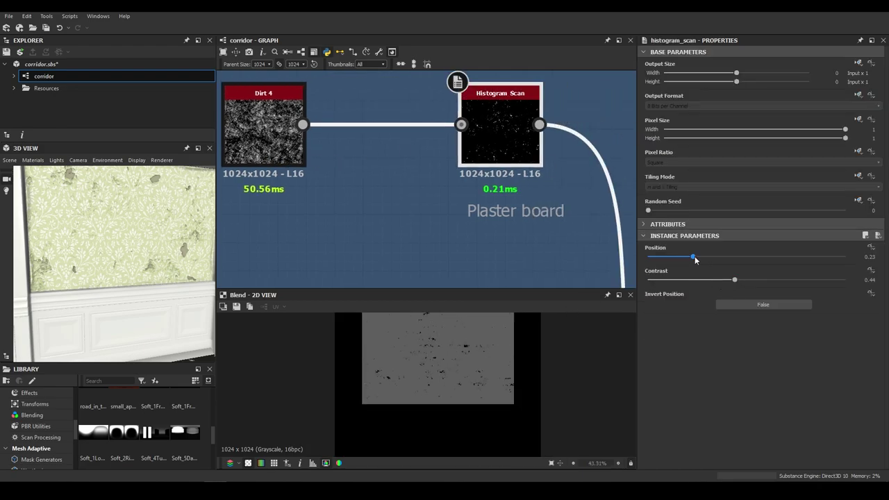
pyautogui.moveTo(694, 257); pyautogui.dragTo(717, 256)
pyautogui.moveTo(795, 260); pyautogui.dragTo(704, 261)
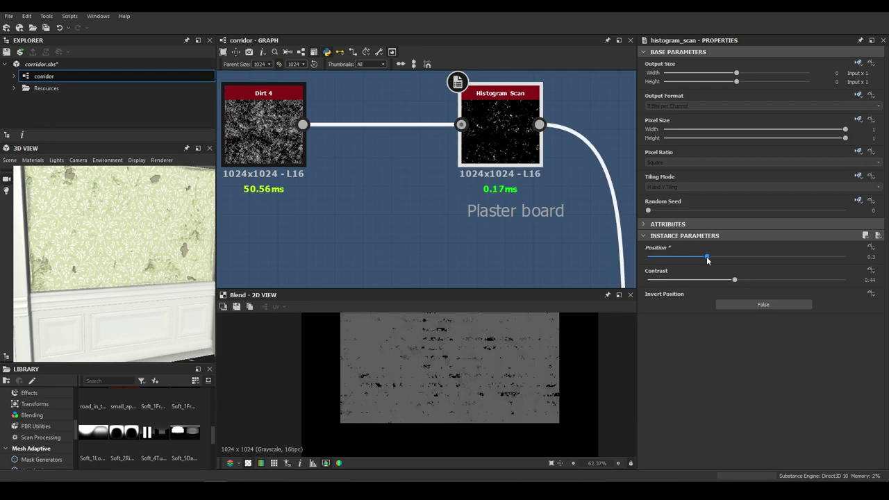
# Step: Follow the plaster board branch to the Blend node that merges it with the coating and preview that node
pyautogui.scroll(-5, 454, 151)
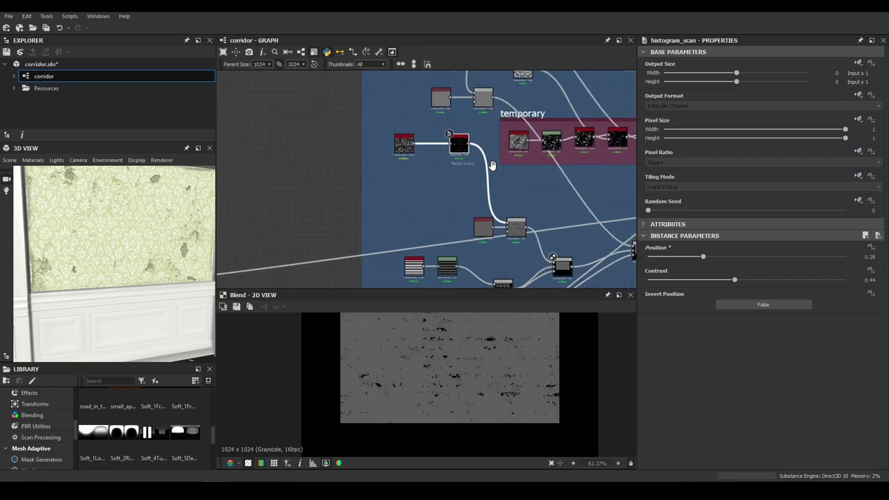
pyautogui.moveTo(552, 234); pyautogui.dragTo(437, 190, button='middle')
pyautogui.scroll(4, 461, 202)
pyautogui.doubleClick(513, 182)
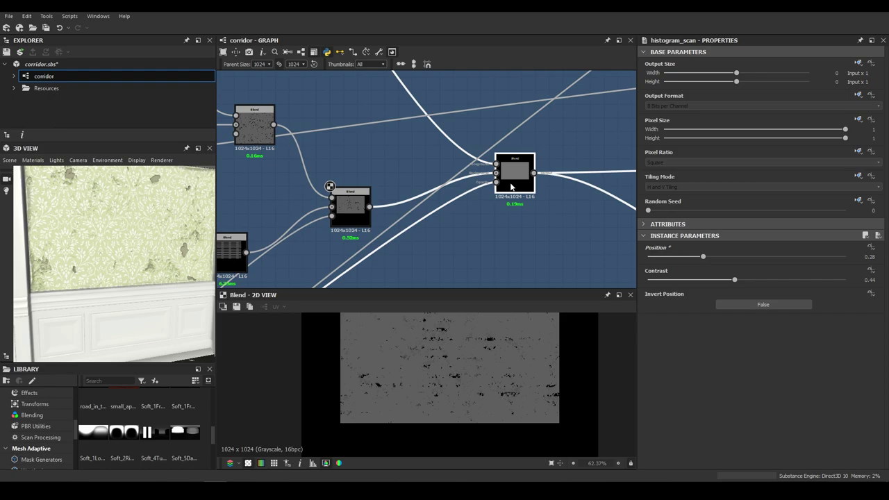
# Step: Preview the Blend fed by the Coating Histogram Scan and set that scan's Position to 0.26
pyautogui.scroll(-4, 370, 156)
pyautogui.moveTo(363, 147); pyautogui.dragTo(403, 275, button='middle')
pyautogui.scroll(5, 323, 161)
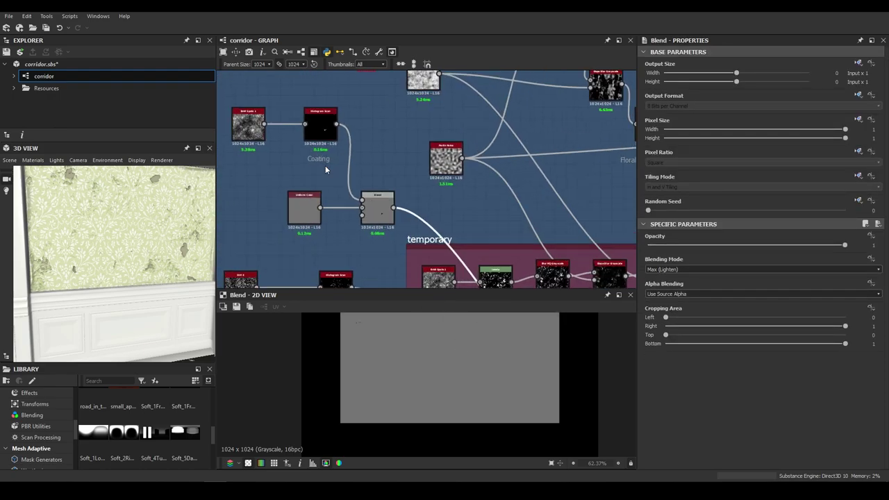
pyautogui.moveTo(323, 164); pyautogui.dragTo(417, 184, button='middle')
pyautogui.scroll(2, 314, 129)
pyautogui.scroll(-2, 505, 189)
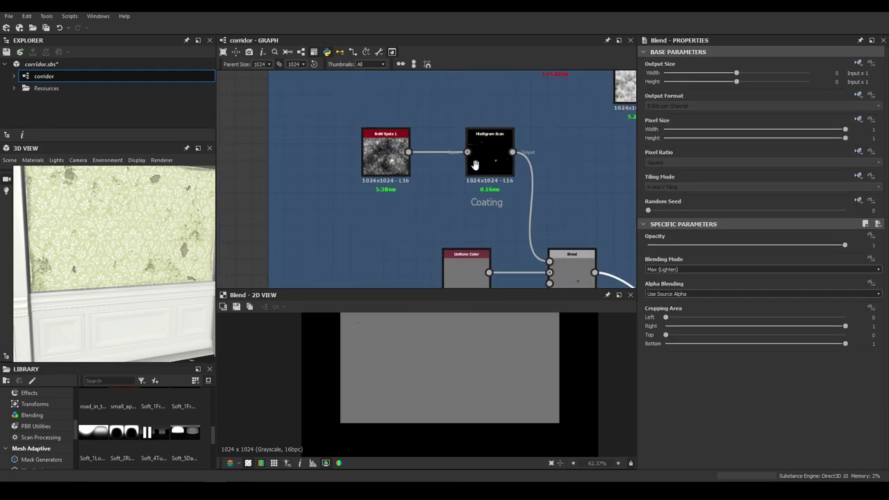
pyautogui.moveTo(474, 164); pyautogui.dragTo(431, 127, button='middle')
pyautogui.doubleClick(533, 244)
pyautogui.click(454, 119)
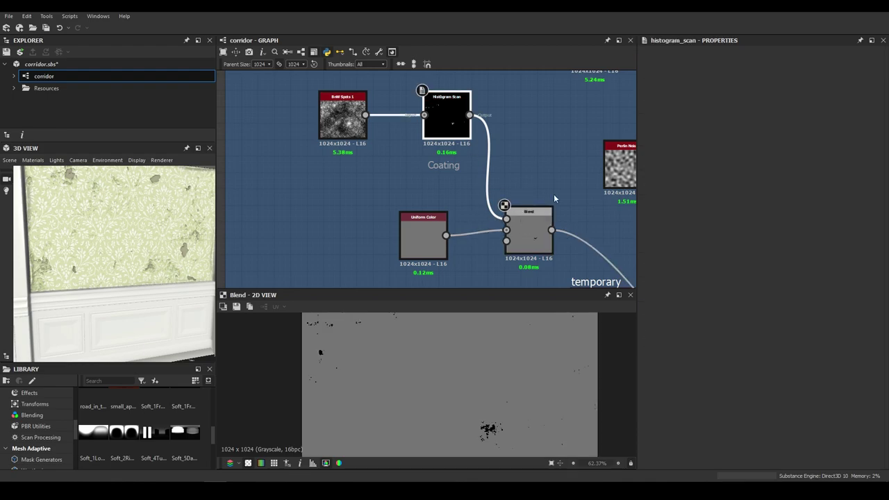
pyautogui.moveTo(661, 257); pyautogui.dragTo(699, 259)
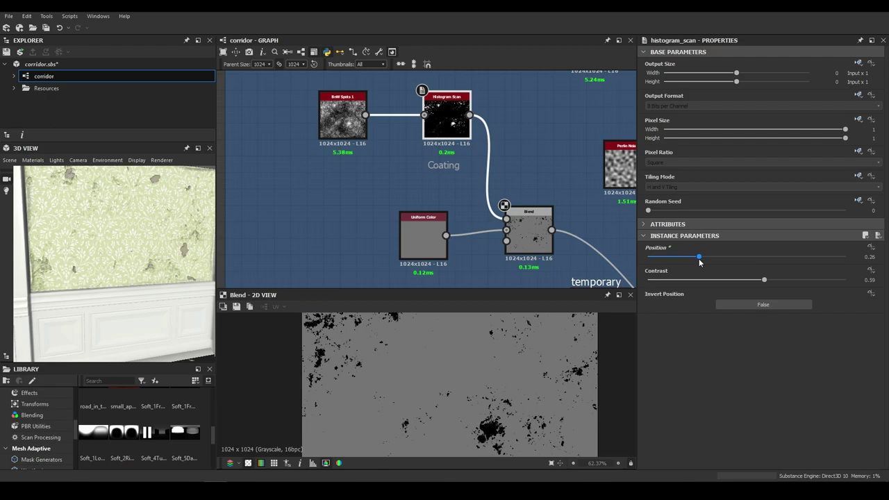
# Step: Return to the combined coating and plaster board Blend and examine the chipped areas up close in 2D
pyautogui.scroll(-4, 503, 203)
pyautogui.moveTo(514, 212); pyautogui.dragTo(289, 89, button='middle')
pyautogui.scroll(4, 447, 246)
pyautogui.click(449, 254)
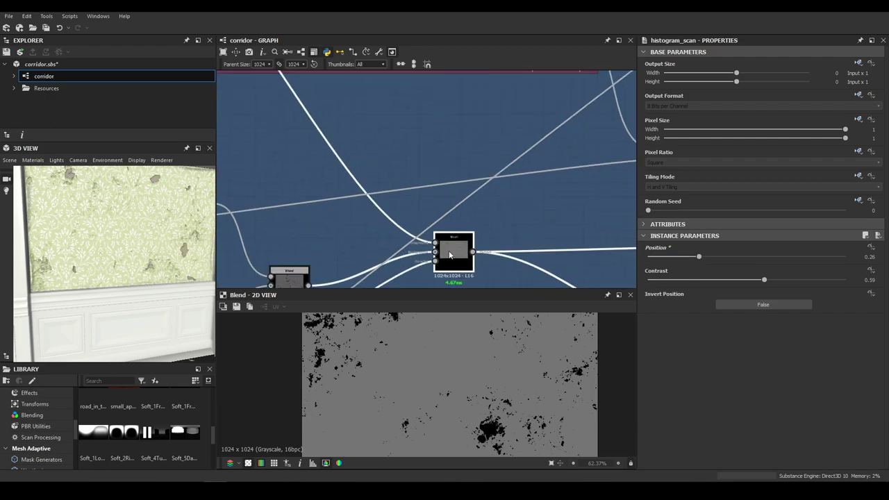
pyautogui.doubleClick(449, 254)
pyautogui.moveTo(451, 254); pyautogui.dragTo(466, 234, button='middle')
pyautogui.moveTo(478, 376); pyautogui.dragTo(491, 428, button='middle')
pyautogui.scroll(5, 417, 356)
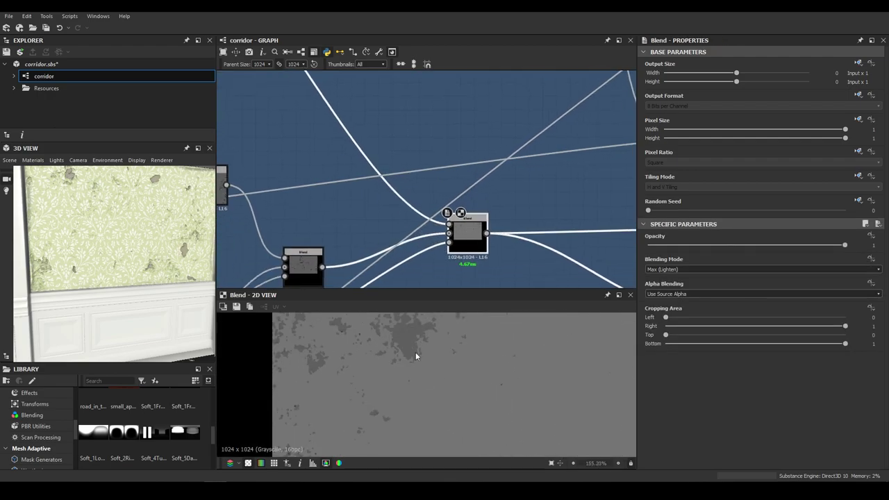
# Step: Shift the Wallpaper blend node and the Blend node it feeds slightly within the graph
pyautogui.scroll(-5, 492, 189)
pyautogui.moveTo(492, 189); pyautogui.dragTo(403, 169, button='middle')
pyautogui.scroll(-1, 397, 174)
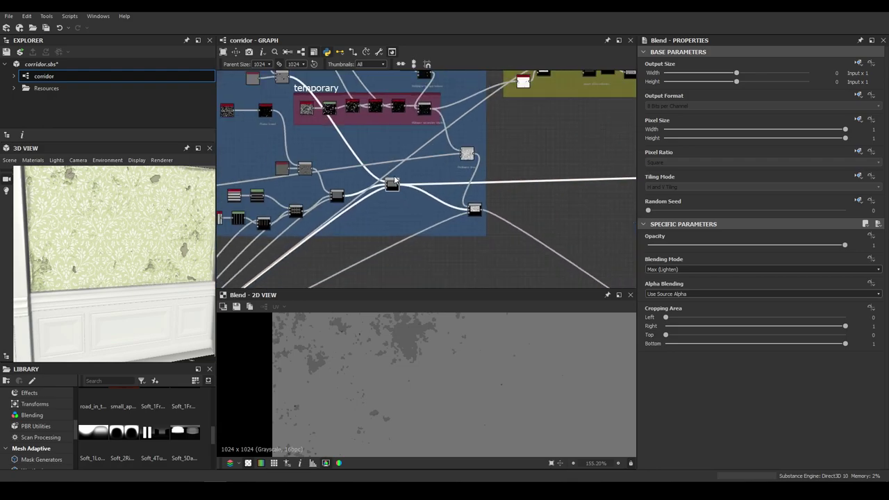
pyautogui.moveTo(469, 222); pyautogui.dragTo(445, 209, button='middle')
pyautogui.scroll(1, 445, 208)
pyautogui.scroll(1, 445, 212)
pyautogui.moveTo(488, 189); pyautogui.dragTo(405, 209, button='middle')
pyautogui.moveTo(370, 211); pyautogui.dragTo(378, 217)
pyautogui.moveTo(357, 129); pyautogui.dragTo(351, 138)
pyautogui.scroll(5, 363, 158)
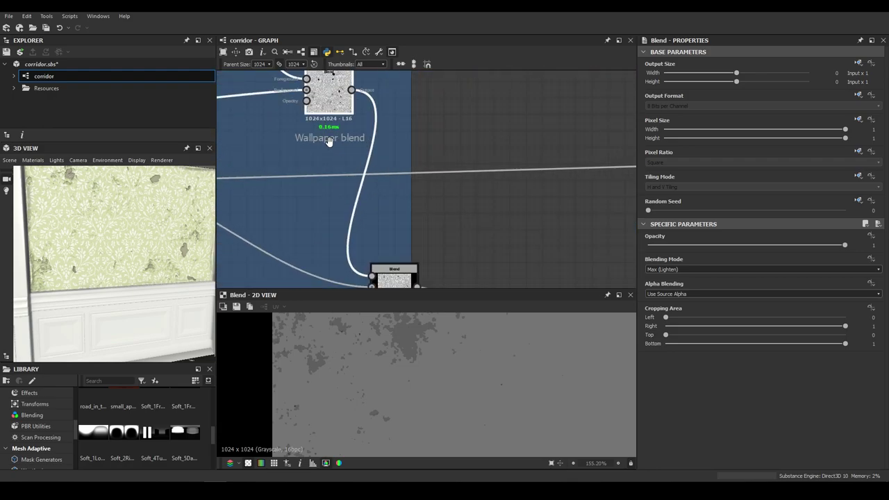
# Step: Trace the Wallpaper blend's input back to the temporary frame's secondary details and preview the Wallpaper blend node
pyautogui.moveTo(327, 140); pyautogui.dragTo(399, 173, button='middle')
pyautogui.scroll(-6, 398, 172)
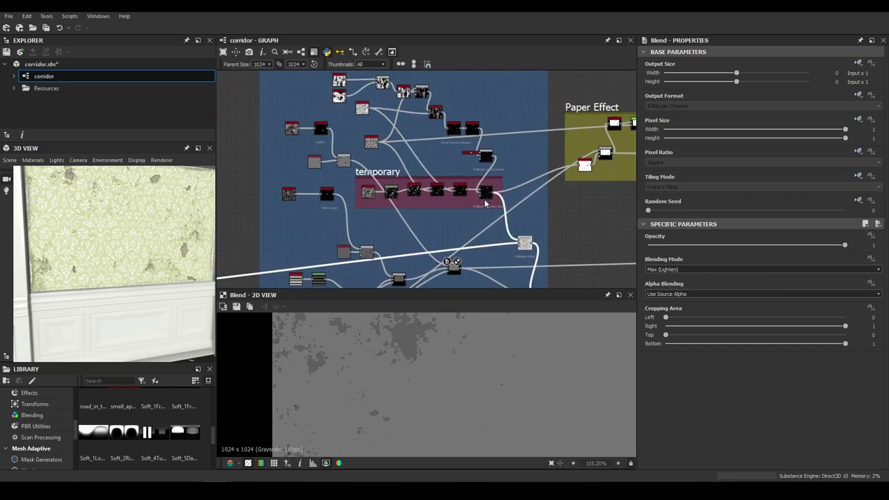
pyautogui.scroll(6, 443, 188)
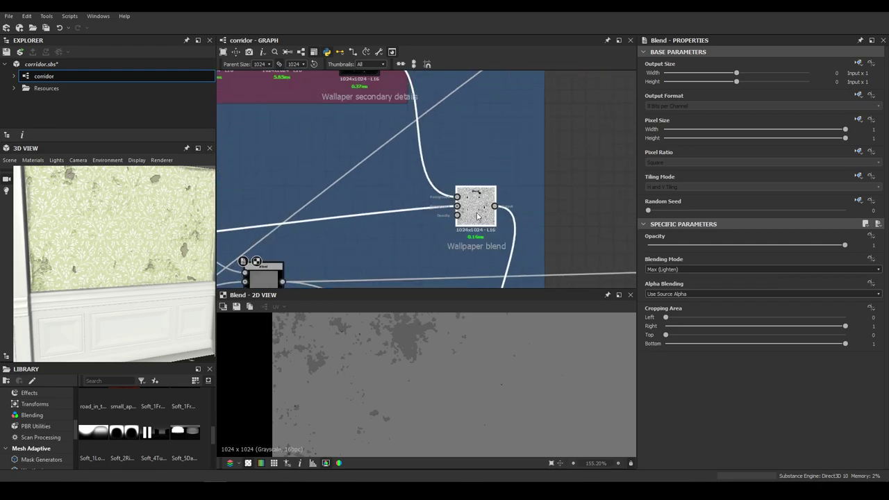
pyautogui.doubleClick(477, 217)
pyautogui.scroll(-4, 431, 180)
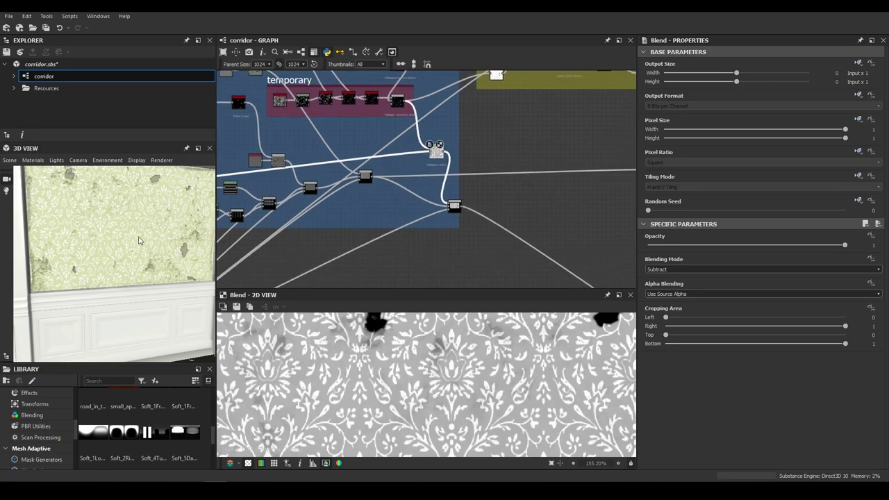
# Step: Examine the damaged wallpaper in the 3D preview up close and from farther away under different lighting
pyautogui.moveTo(125, 241); pyautogui.dragTo(168, 231)
pyautogui.scroll(3, 130, 220)
pyautogui.scroll(-2, 130, 221)
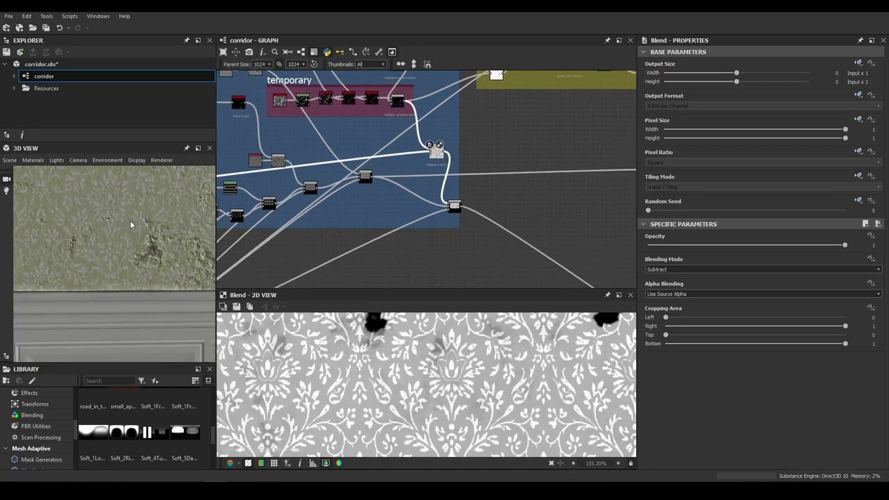
pyautogui.scroll(-5, 130, 220)
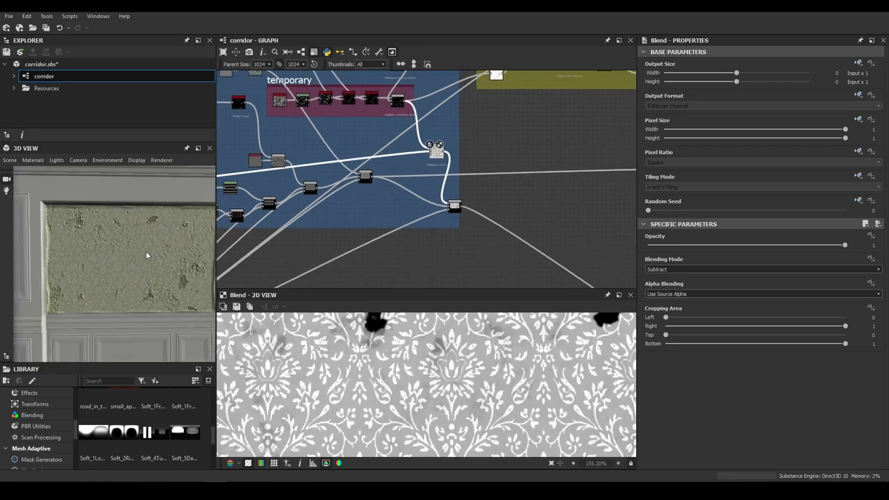
pyautogui.moveTo(146, 251); pyautogui.dragTo(119, 289)
pyautogui.scroll(5, 109, 260)
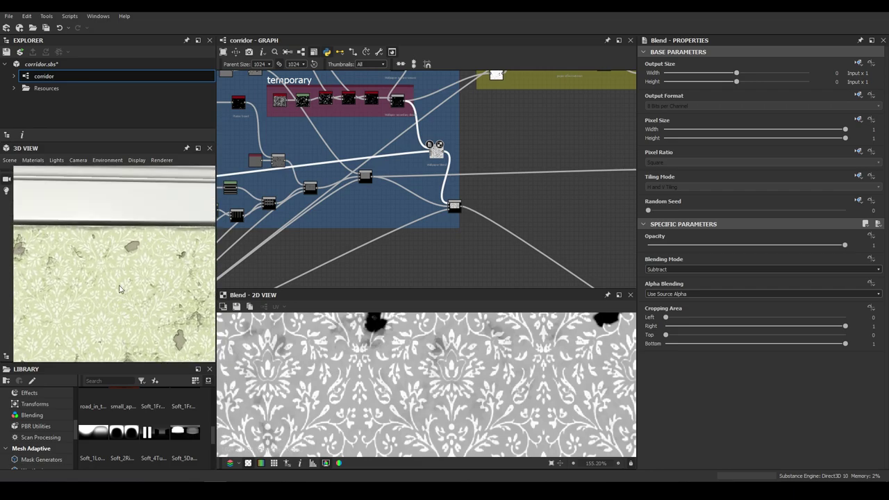
pyautogui.scroll(3, 134, 270)
pyautogui.scroll(-5, 156, 260)
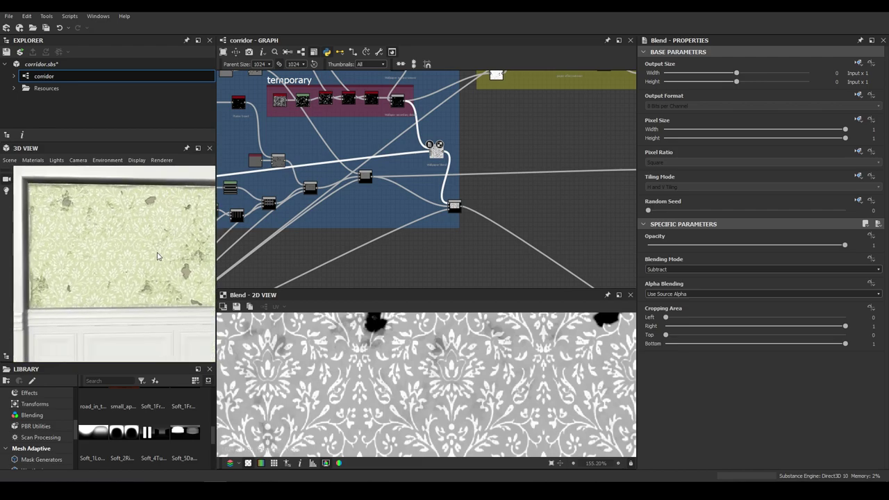
# Step: Follow the wallpaper damage connections past the Paper Effect frame down to the normal nodes and the material outputs
pyautogui.scroll(-3, 422, 189)
pyautogui.moveTo(422, 189); pyautogui.dragTo(310, 170, button='middle')
pyautogui.scroll(1, 394, 192)
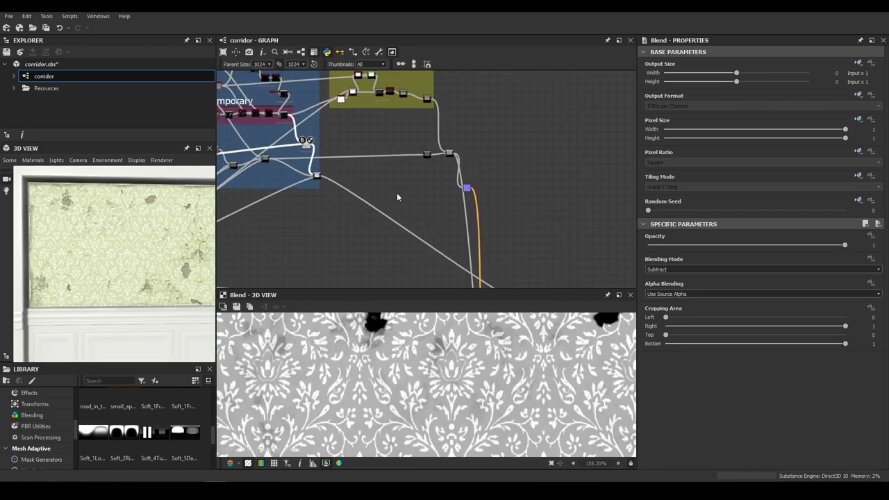
pyautogui.scroll(2, 445, 200)
pyautogui.scroll(1, 465, 203)
pyautogui.scroll(-4, 457, 192)
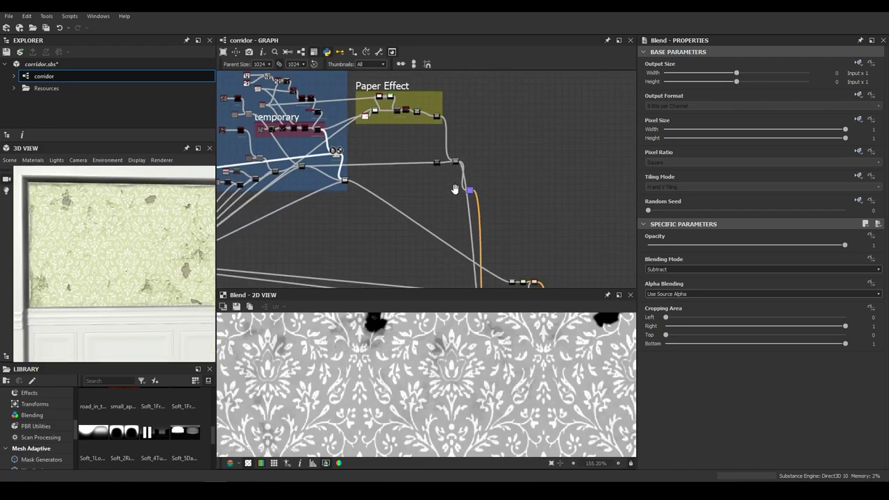
pyautogui.moveTo(455, 191); pyautogui.dragTo(419, 121, button='middle')
pyautogui.scroll(6, 458, 235)
pyautogui.moveTo(456, 230); pyautogui.dragTo(448, 164, button='middle')
pyautogui.scroll(-4, 448, 164)
pyautogui.scroll(2, 464, 276)
pyautogui.moveTo(463, 277); pyautogui.dragTo(446, 216, button='middle')
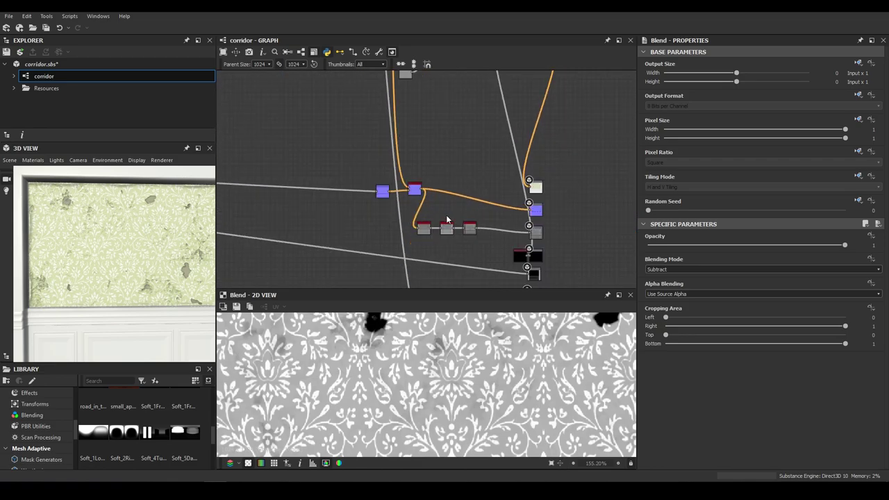
# Step: Preview the normal_combine node and examine its surface relief in 2D
pyautogui.scroll(2, 446, 214)
pyautogui.click(401, 180)
pyautogui.scroll(-2, 446, 380)
pyautogui.scroll(-1, 446, 382)
pyautogui.moveTo(446, 381); pyautogui.dragTo(399, 340, button='middle')
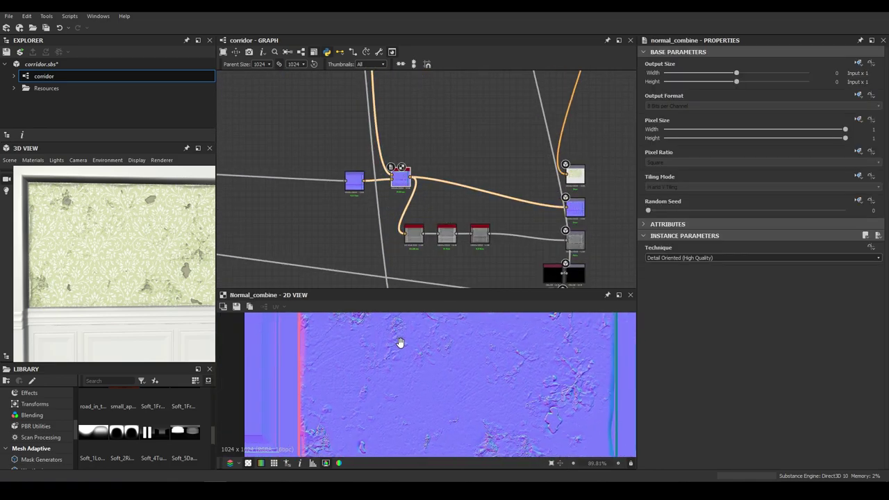
pyautogui.scroll(1, 420, 360)
pyautogui.scroll(-3, 421, 378)
pyautogui.moveTo(419, 381); pyautogui.dragTo(411, 389, button='middle')
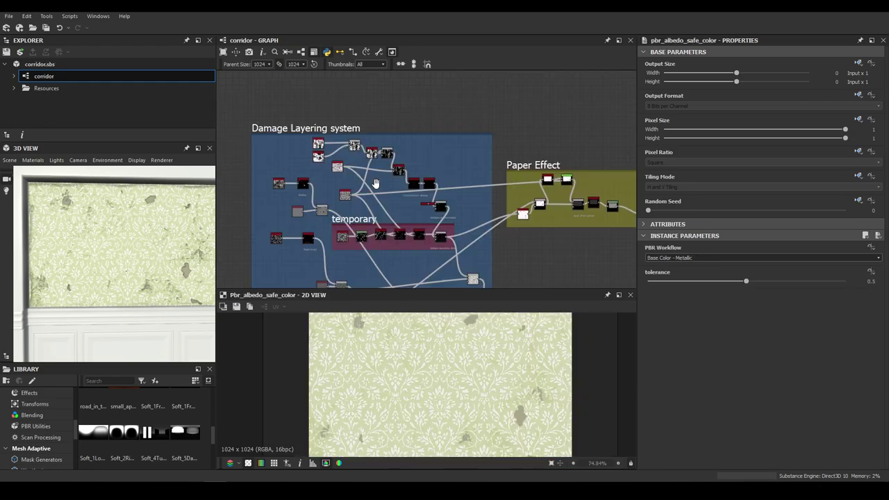
# Step: Return to the Wallpaper blend node in the Damage Layering system and preview it with its Subtract settings
pyautogui.moveTo(459, 245); pyautogui.dragTo(420, 202, button='middle')
pyautogui.scroll(2, 420, 201)
pyautogui.scroll(5, 428, 236)
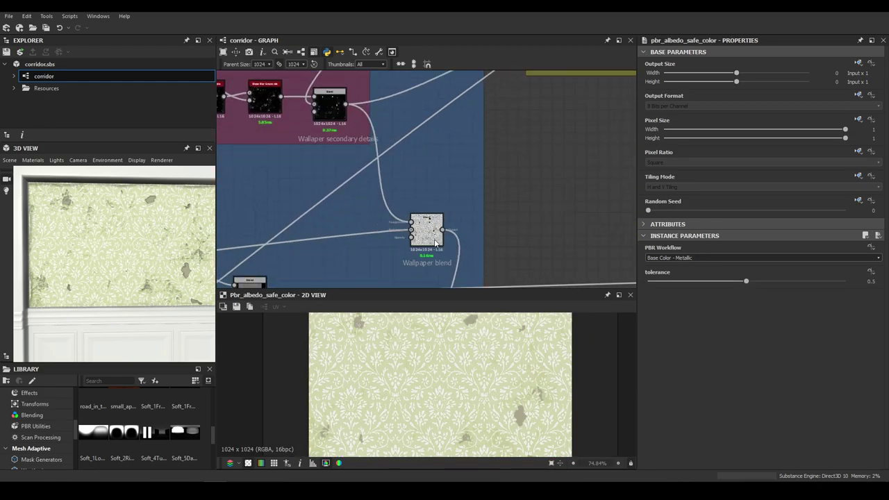
pyautogui.doubleClick(424, 234)
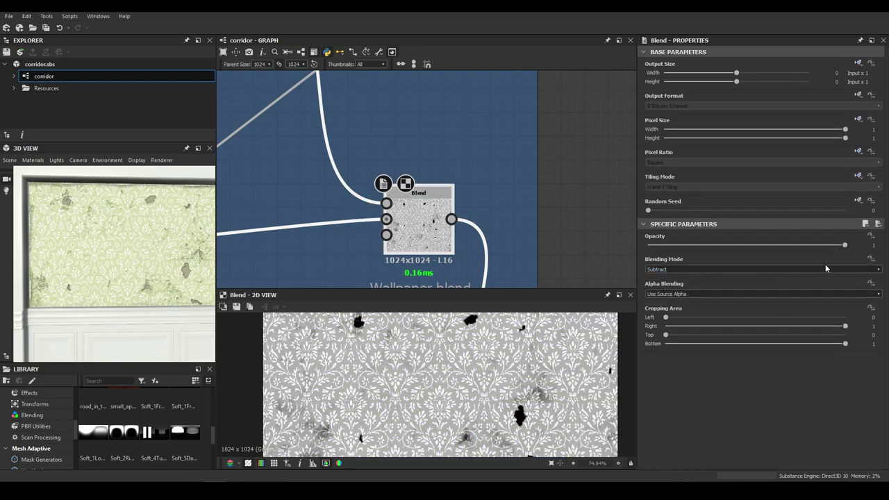
pyautogui.scroll(-4, 421, 184)
pyautogui.moveTo(428, 213); pyautogui.dragTo(419, 171, button='middle')
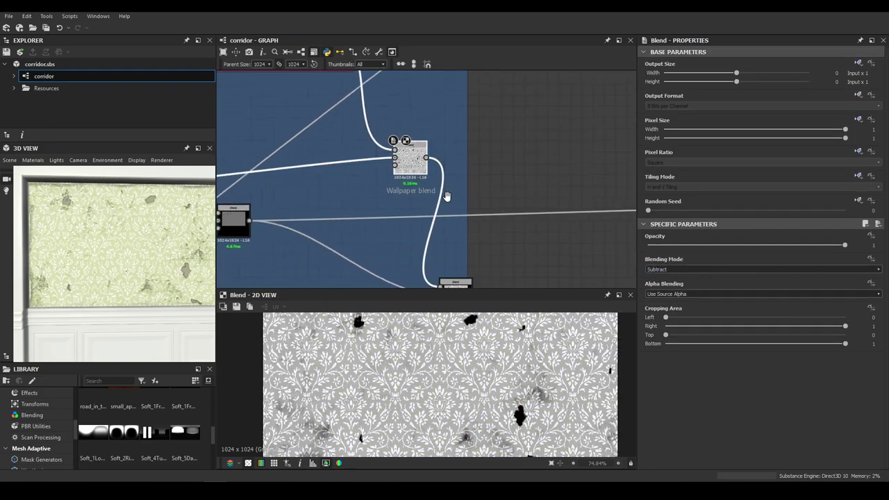
# Step: Preview the Max (Lighten) Blend fed by the Wallpaper blend and examine the damaged spots closely in 2D
pyautogui.moveTo(447, 196); pyautogui.dragTo(446, 116, button='middle')
pyautogui.scroll(5, 444, 203)
pyautogui.scroll(-5, 445, 186)
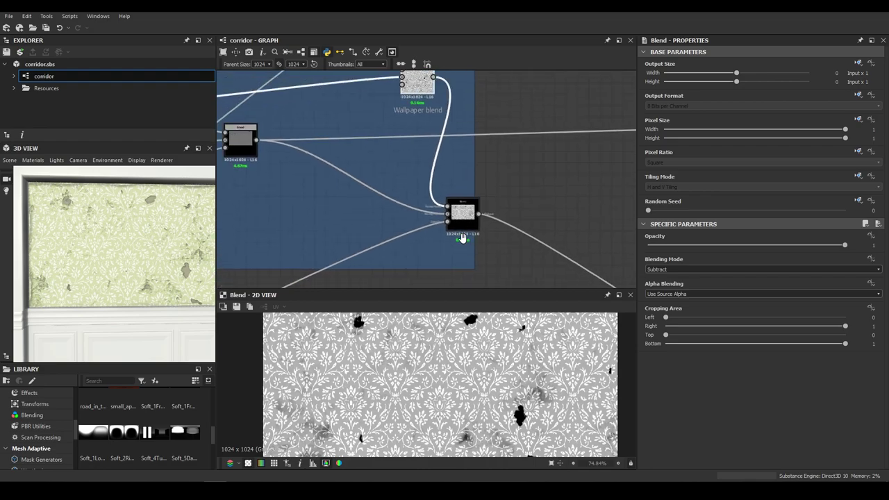
pyautogui.moveTo(413, 87); pyautogui.dragTo(421, 95, button='middle')
pyautogui.doubleClick(470, 223)
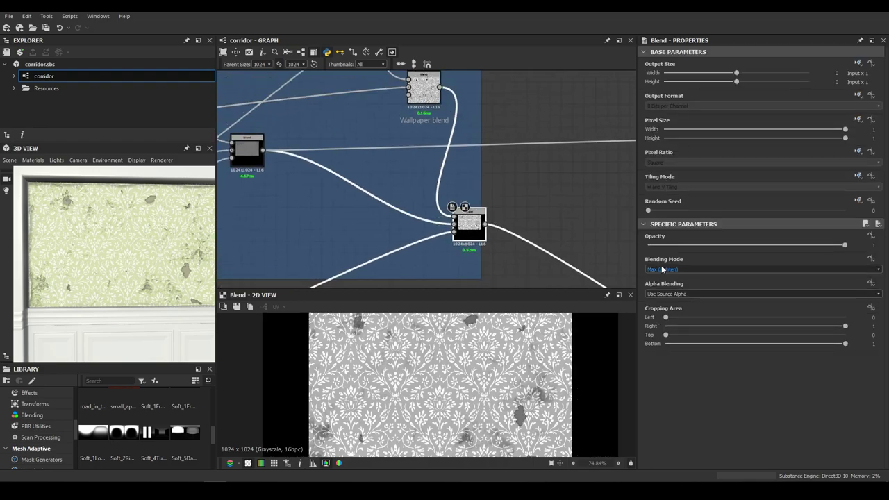
pyautogui.moveTo(542, 239); pyautogui.dragTo(484, 240, button='middle')
pyautogui.scroll(1, 484, 240)
pyautogui.scroll(-4, 485, 355)
pyautogui.scroll(3, 486, 356)
pyautogui.scroll(-1, 479, 357)
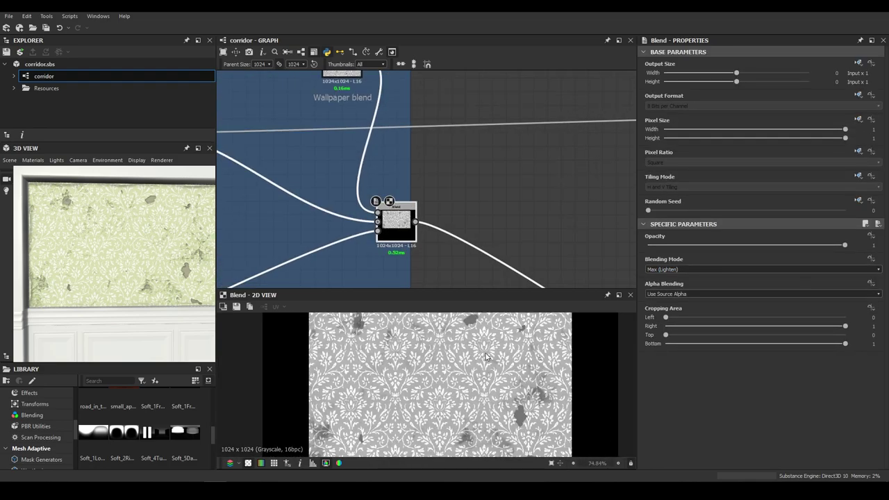
pyautogui.scroll(2, 466, 358)
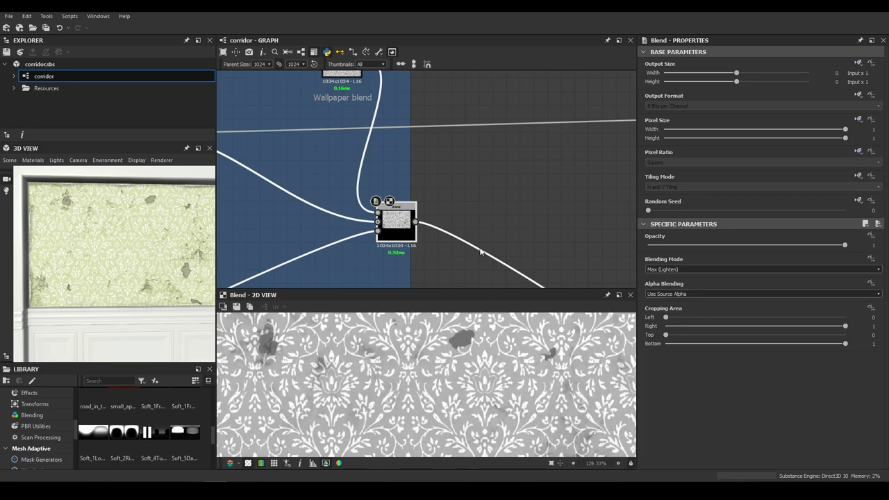
# Step: Follow the Max (Lighten) Blend's output to the Levels and Gradient Map chain and preview the Gradient Map
pyautogui.scroll(-3, 449, 179)
pyautogui.moveTo(449, 178); pyautogui.dragTo(350, 111, button='middle')
pyautogui.scroll(-4, 413, 137)
pyautogui.scroll(2, 516, 218)
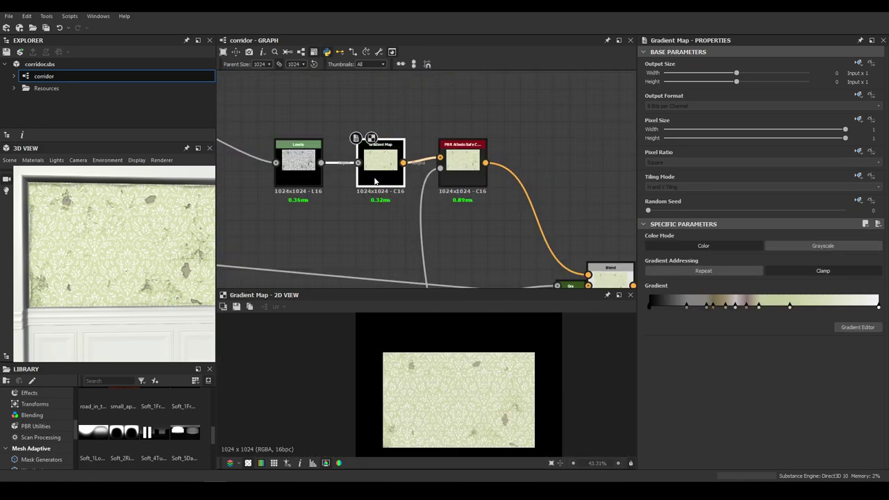
# Step: Add a new, unconnected Gradient Map node above the existing one
pyautogui.moveTo(374, 180); pyautogui.dragTo(394, 224, button='middle')
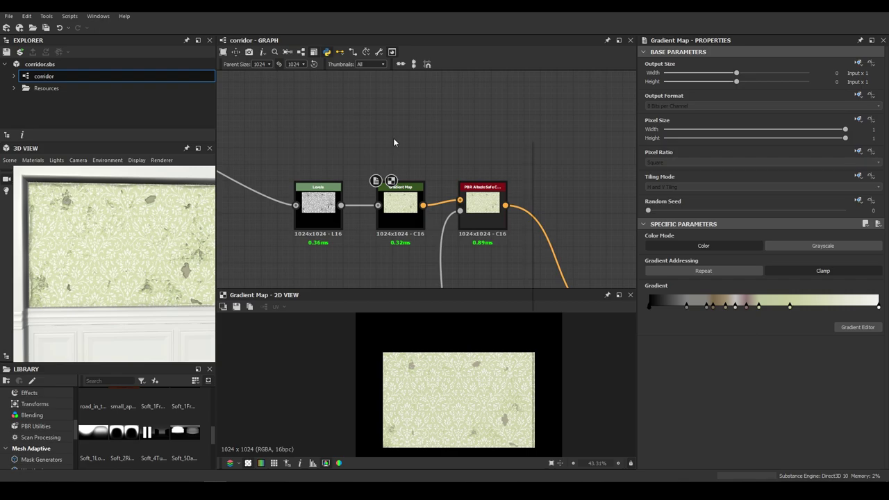
pyautogui.press('space')
pyautogui.press('Return')
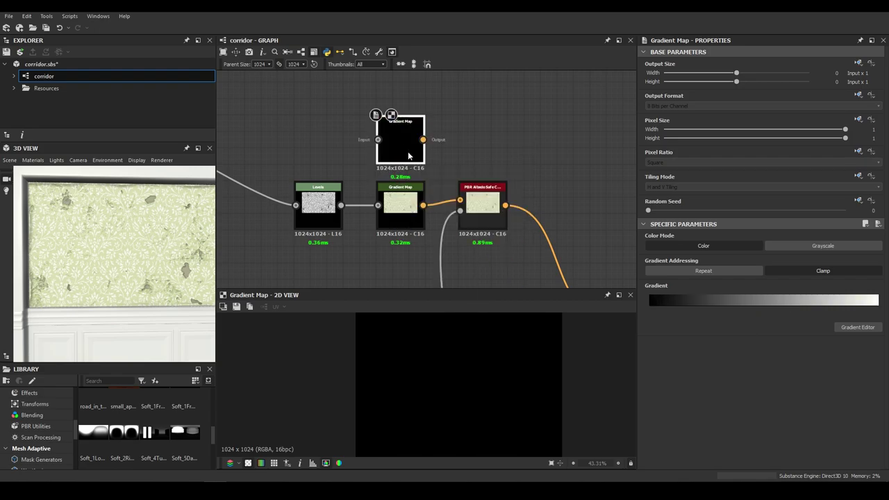
pyautogui.moveTo(394, 155); pyautogui.dragTo(429, 151, button='middle')
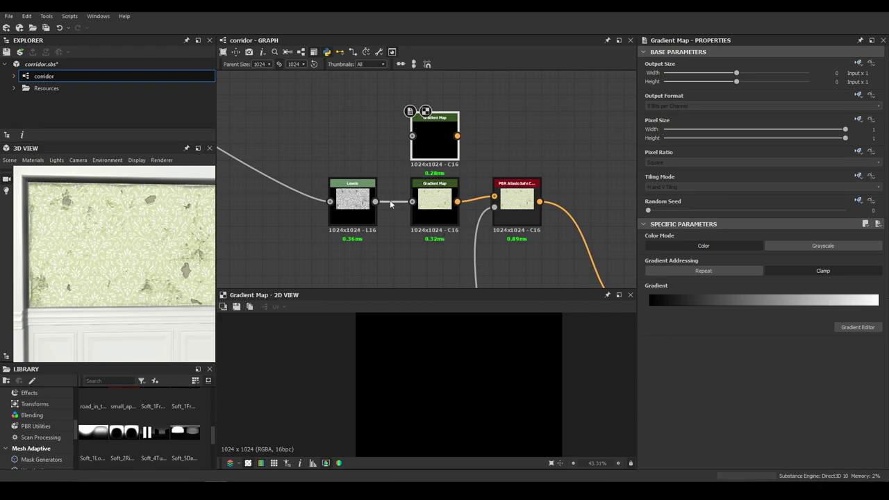
# Step: Compare the grayscale Levels node with the connected Gradient Map's coloured result around a damaged spot in 2D
pyautogui.click(352, 200)
pyautogui.scroll(5, 490, 424)
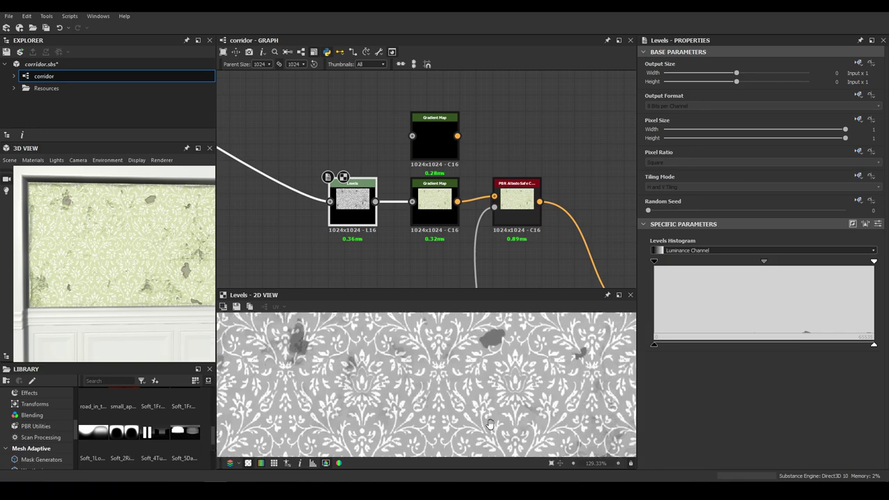
pyautogui.scroll(5, 339, 365)
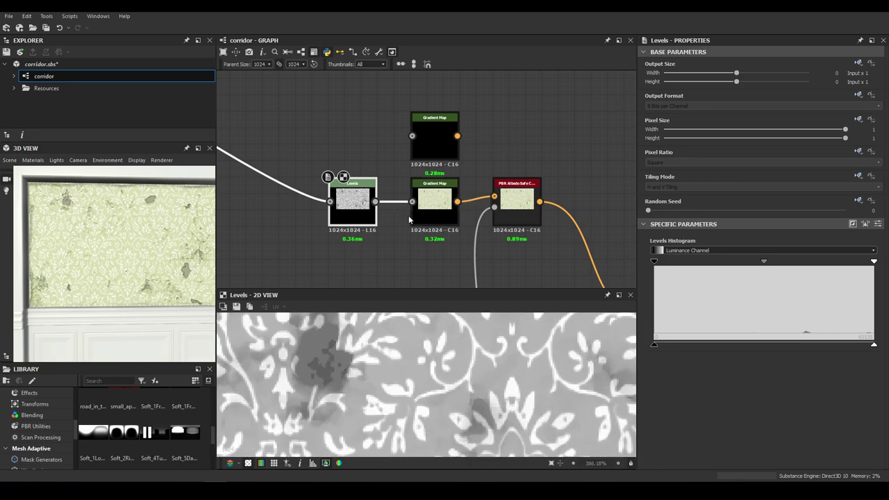
pyautogui.click(431, 203)
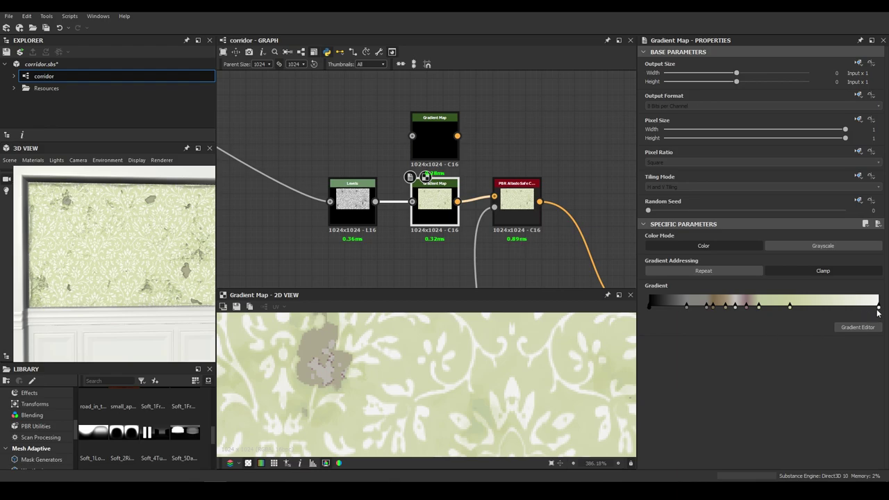
pyautogui.scroll(-3, 406, 377)
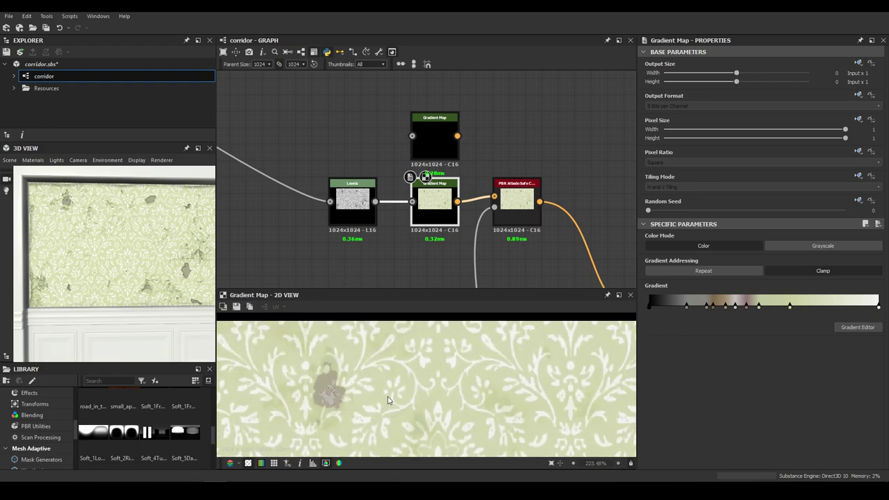
pyautogui.scroll(3, 359, 382)
pyautogui.scroll(-6, 354, 379)
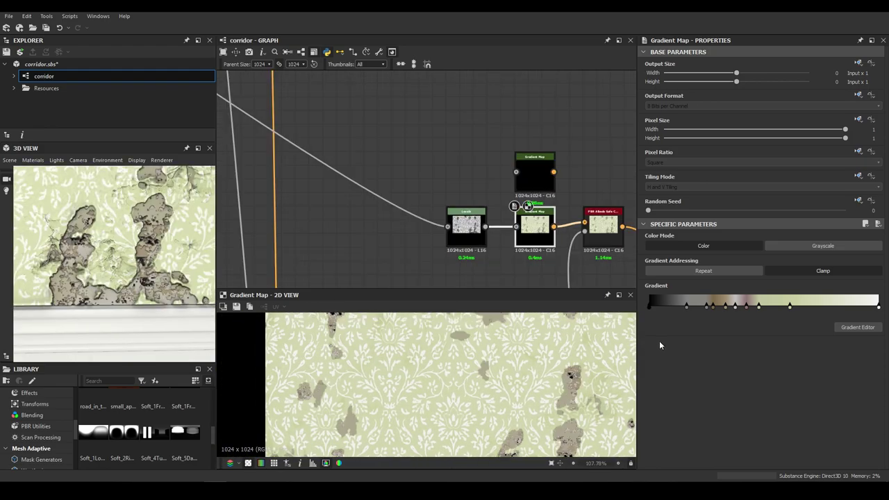
# Step: Examine the damaged wallpaper in the 3D preview up close, from farther away and from an angle
pyautogui.scroll(-1, 572, 238)
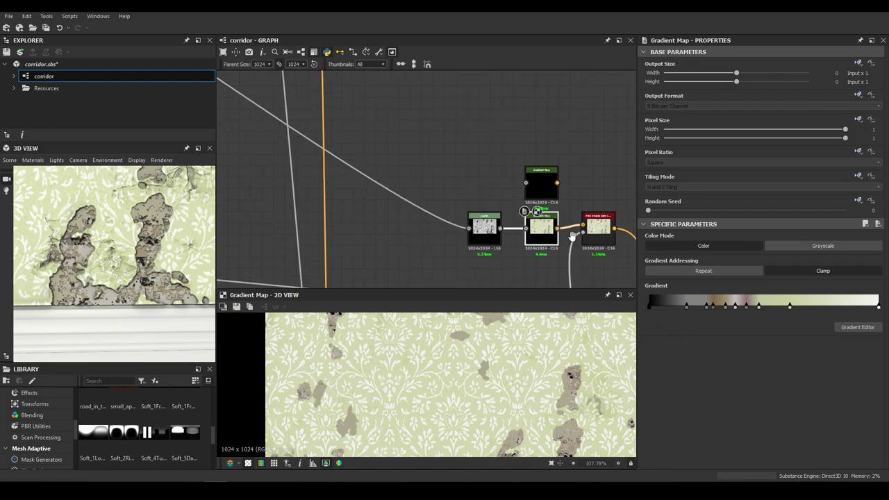
pyautogui.moveTo(573, 238); pyautogui.dragTo(444, 167, button='middle')
pyautogui.scroll(4, 185, 286)
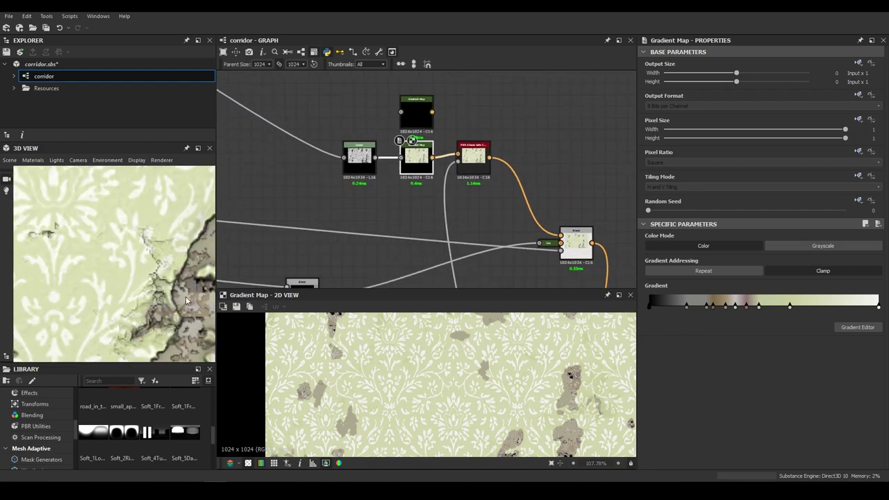
pyautogui.scroll(-8, 186, 300)
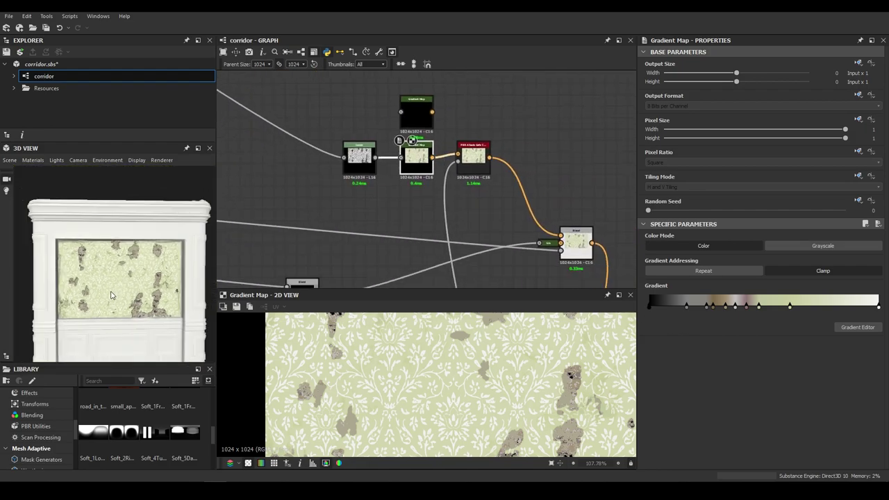
pyautogui.moveTo(111, 295); pyautogui.dragTo(186, 308)
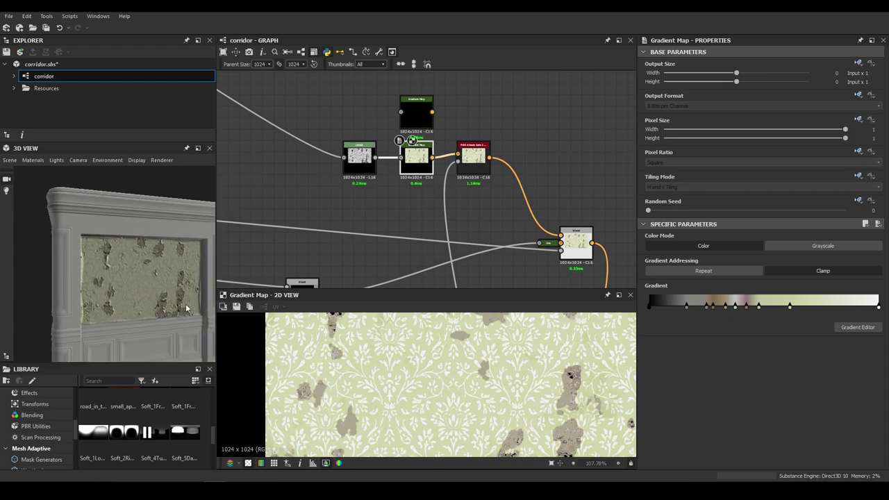
# Step: Look over the connected Gradient Map's colour keys in the Gradient Editor and close it
pyautogui.moveTo(399, 257); pyautogui.dragTo(444, 232, button='middle')
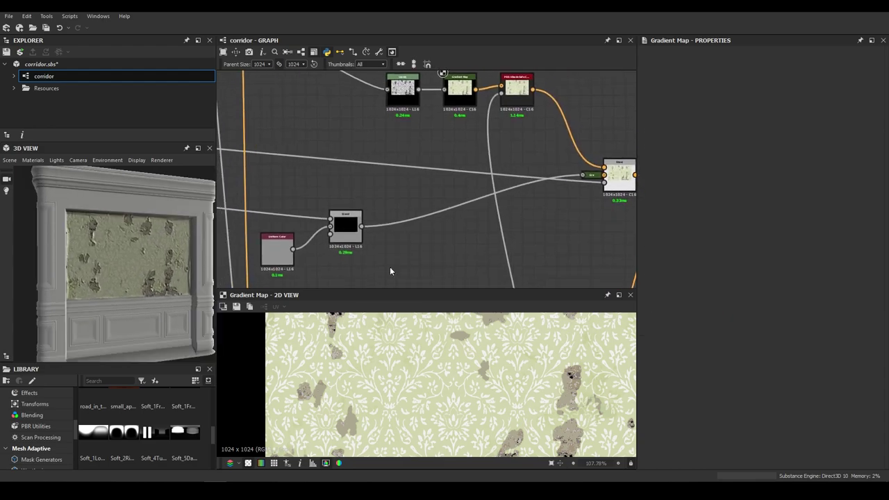
pyautogui.scroll(-2, 404, 258)
pyautogui.moveTo(551, 191); pyautogui.dragTo(445, 209, button='middle')
pyautogui.scroll(3, 452, 197)
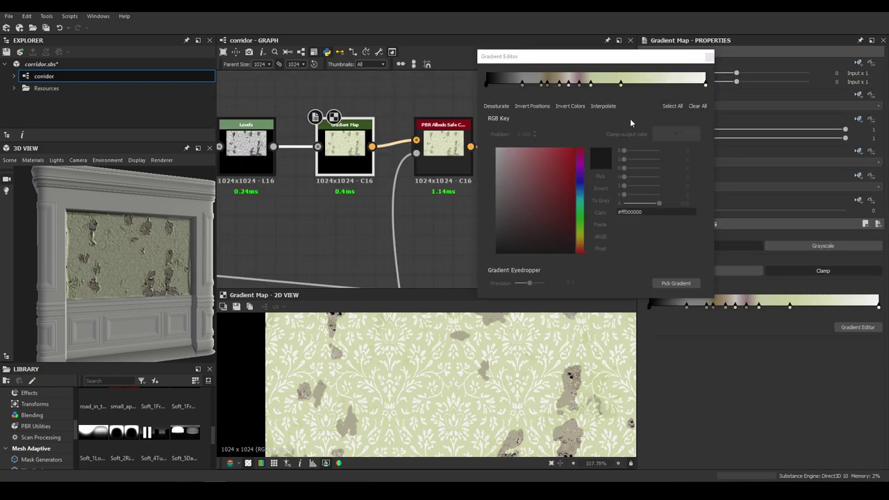
pyautogui.click(709, 57)
pyautogui.scroll(-2, 518, 237)
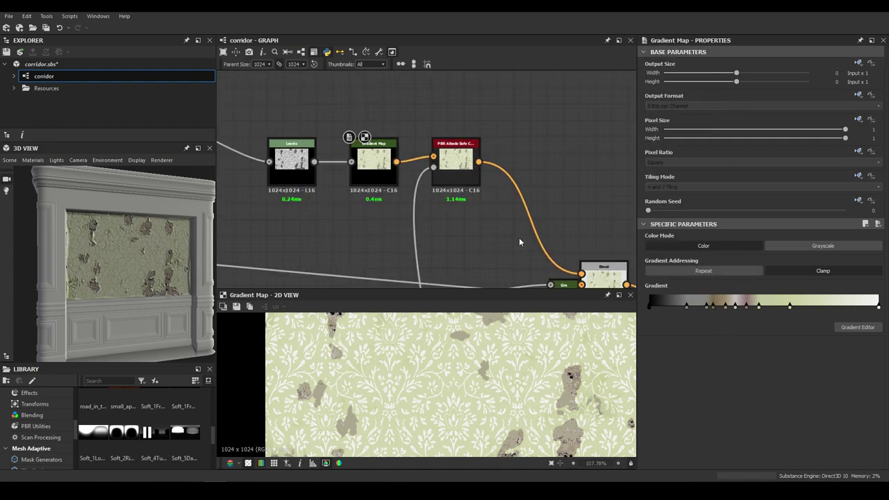
pyautogui.moveTo(519, 237); pyautogui.dragTo(474, 206, button='middle')
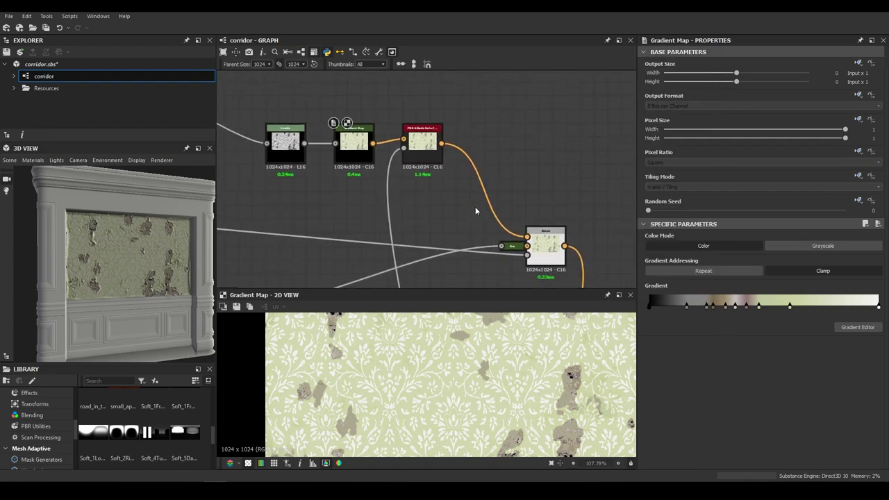
pyautogui.moveTo(475, 207); pyautogui.dragTo(446, 203, button='middle')
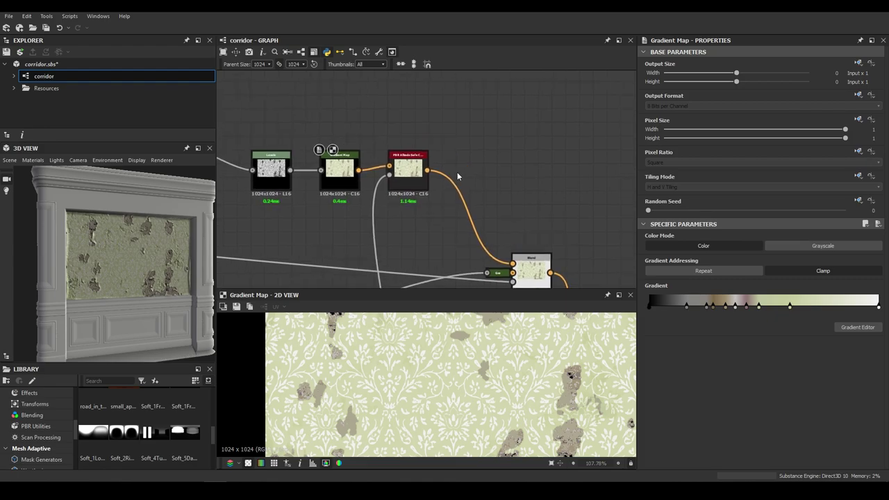
pyautogui.press('space')
pyautogui.write('mul')
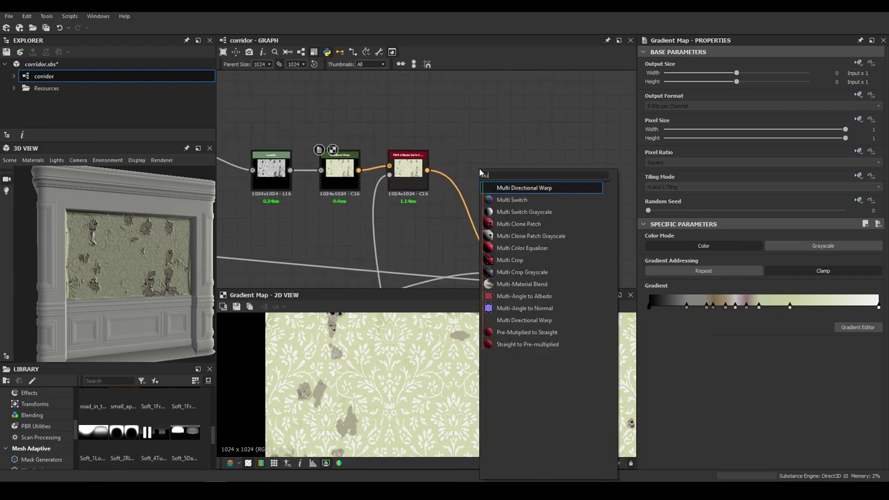
pyautogui.press('Down')
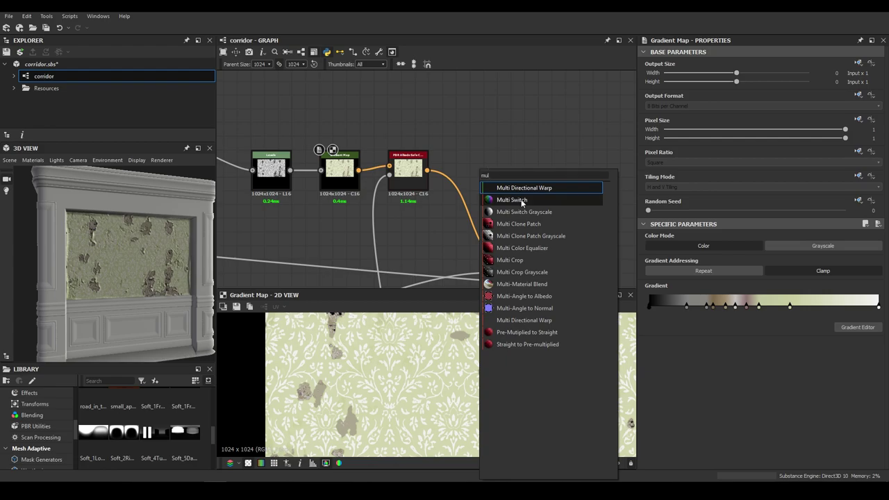
pyautogui.press('Return')
pyautogui.moveTo(476, 179); pyautogui.dragTo(503, 165)
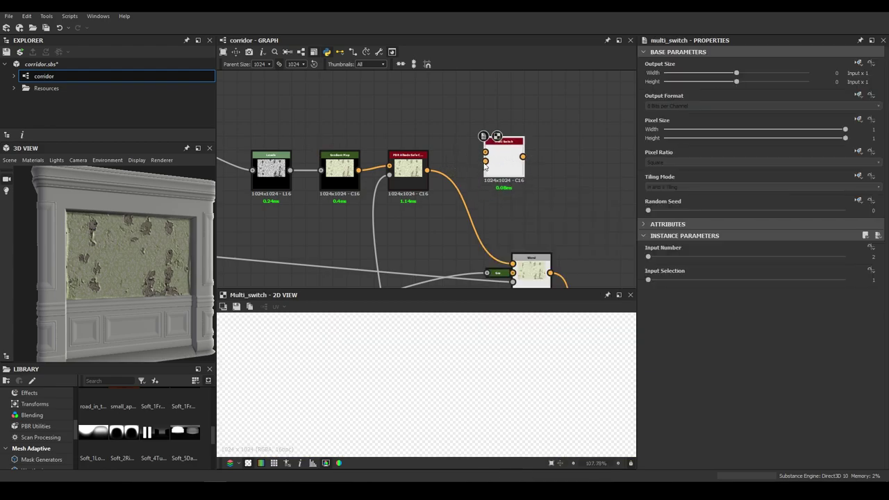
pyautogui.press('Delete')
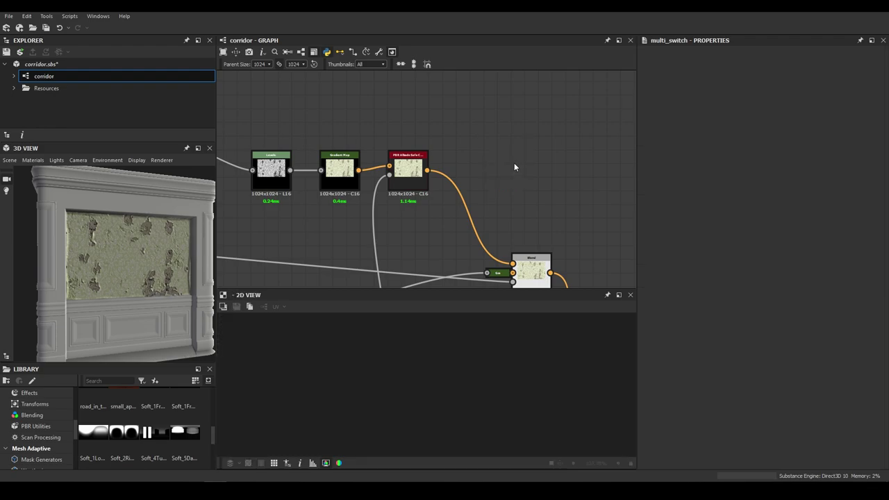
# Step: Locate the Multiply Blend fed by the Uniform Color node and preview it with its settings
pyautogui.scroll(-4, 480, 182)
pyautogui.moveTo(479, 183); pyautogui.dragTo(525, 131, button='middle')
pyautogui.scroll(4, 426, 211)
pyautogui.click(398, 180)
pyautogui.doubleClick(397, 179)
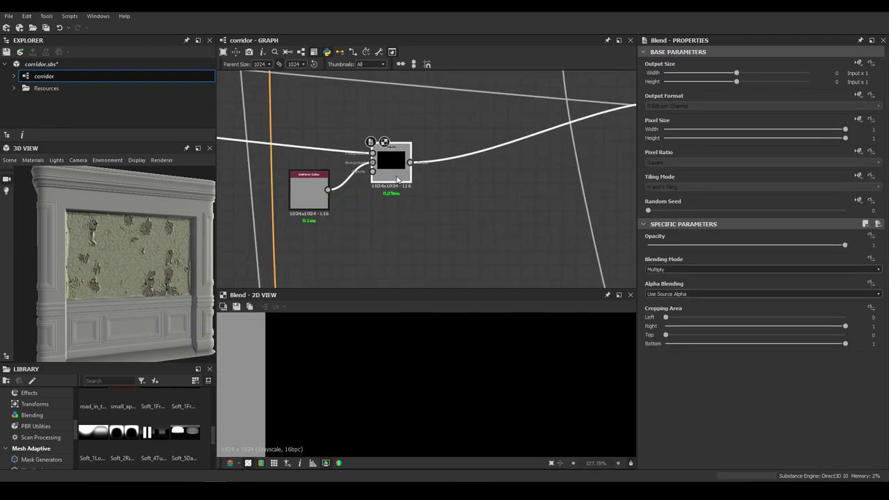
# Step: Trace the Multiply Blend's output to the Copy Blend it masks and preview the coloured wallpaper result
pyautogui.scroll(-4, 461, 182)
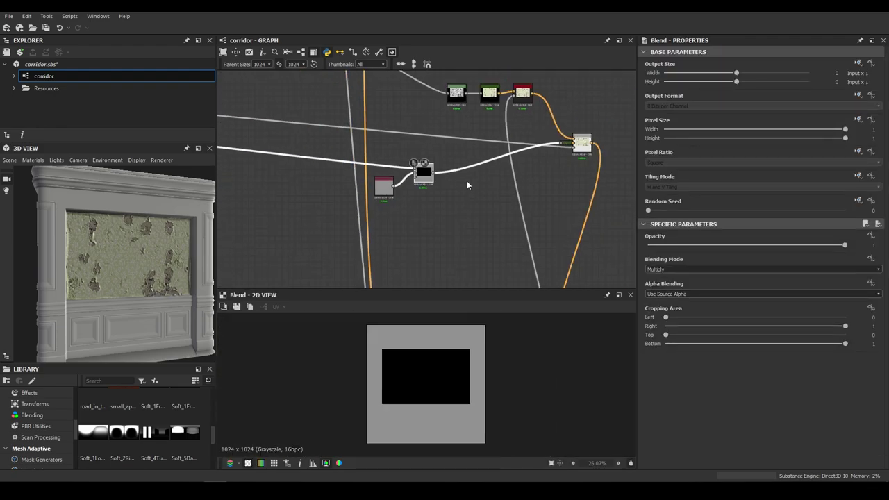
pyautogui.moveTo(561, 165); pyautogui.dragTo(410, 225, button='middle')
pyautogui.scroll(4, 410, 225)
pyautogui.doubleClick(444, 193)
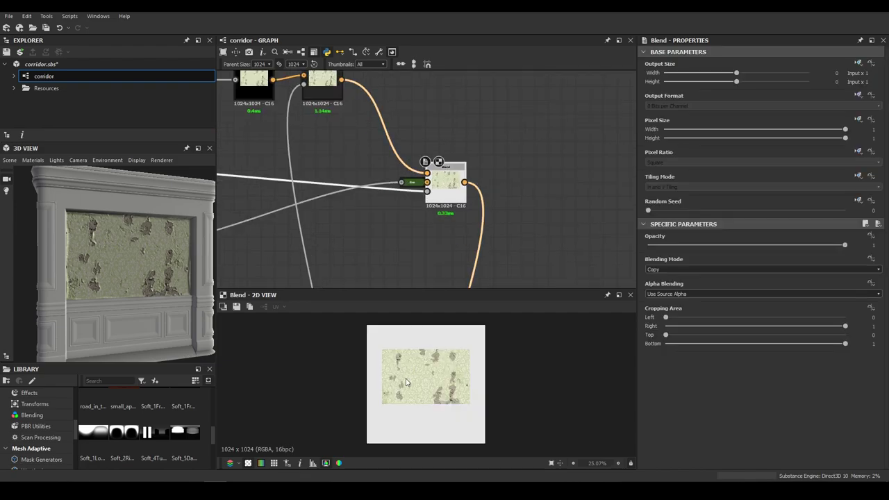
pyautogui.scroll(-4, 434, 268)
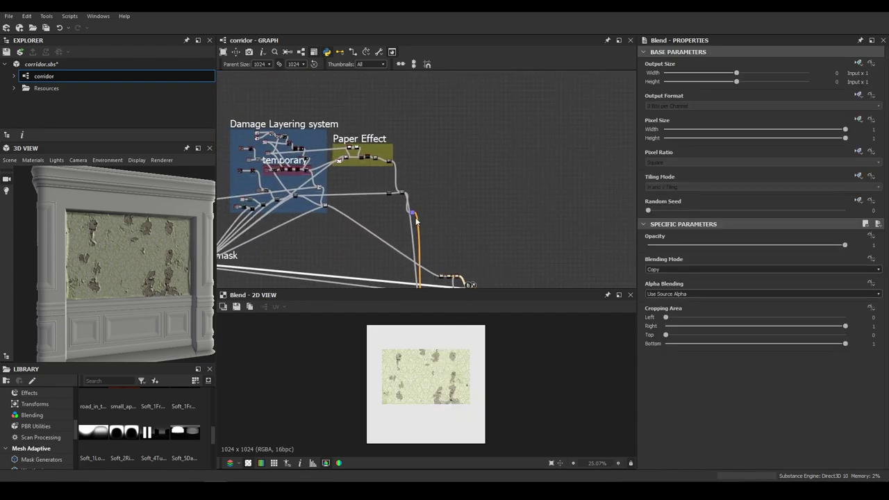
# Step: Compare the frame and damage normals with their Normal Combine result in the 2D view
pyautogui.scroll(6, 415, 221)
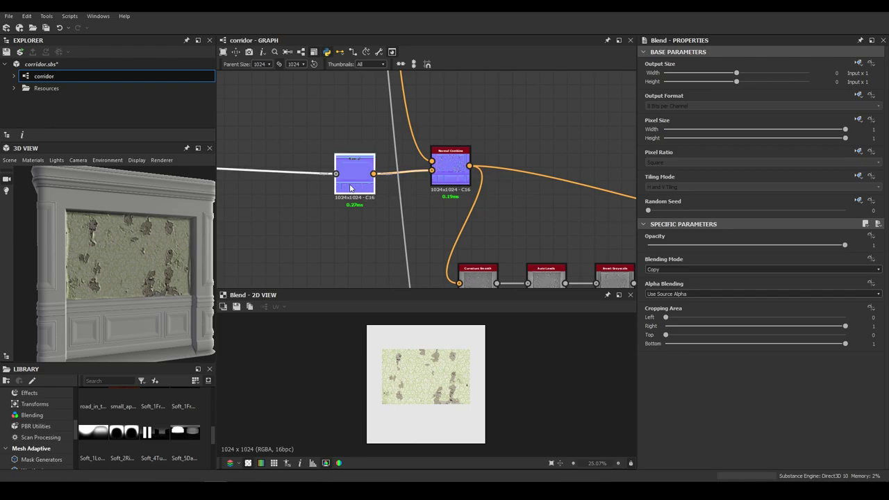
pyautogui.doubleClick(351, 186)
pyautogui.scroll(4, 396, 334)
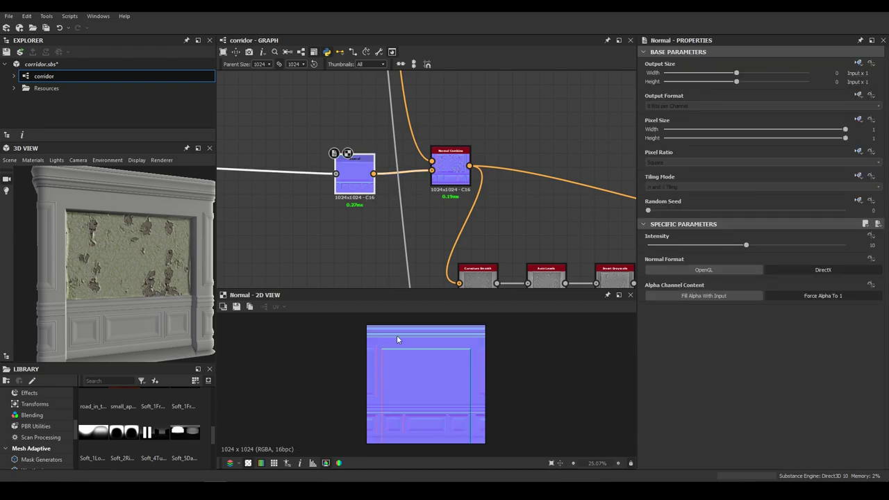
pyautogui.doubleClick(437, 165)
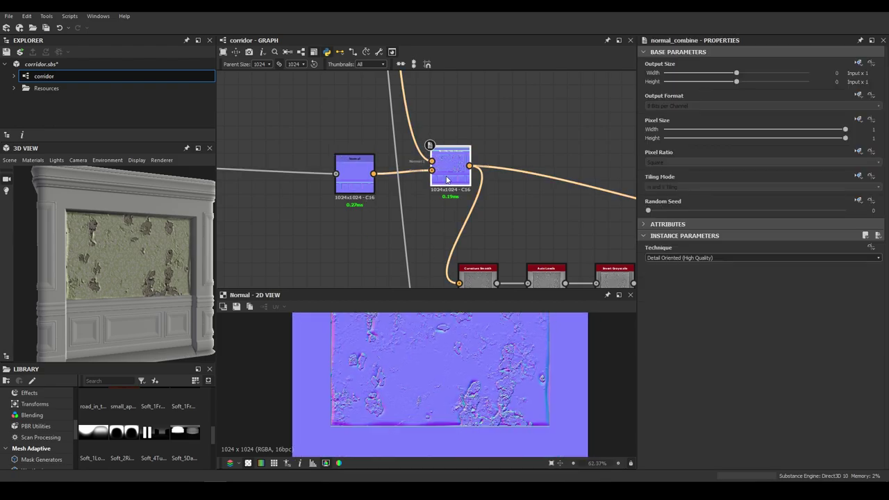
pyautogui.doubleClick(447, 180)
pyautogui.scroll(-3, 476, 384)
pyautogui.moveTo(477, 384); pyautogui.dragTo(466, 380, button='middle')
pyautogui.scroll(3, 466, 380)
# Step: Preview the Curvature Smooth, Invert Grayscale and Roughness output nodes that follow the combined normal
pyautogui.moveTo(513, 242); pyautogui.dragTo(391, 165, button='middle')
pyautogui.scroll(1, 391, 165)
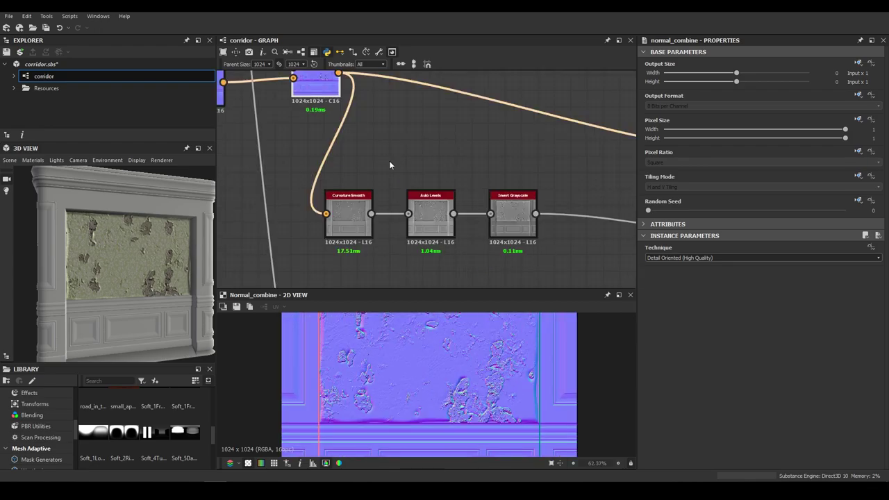
pyautogui.doubleClick(357, 230)
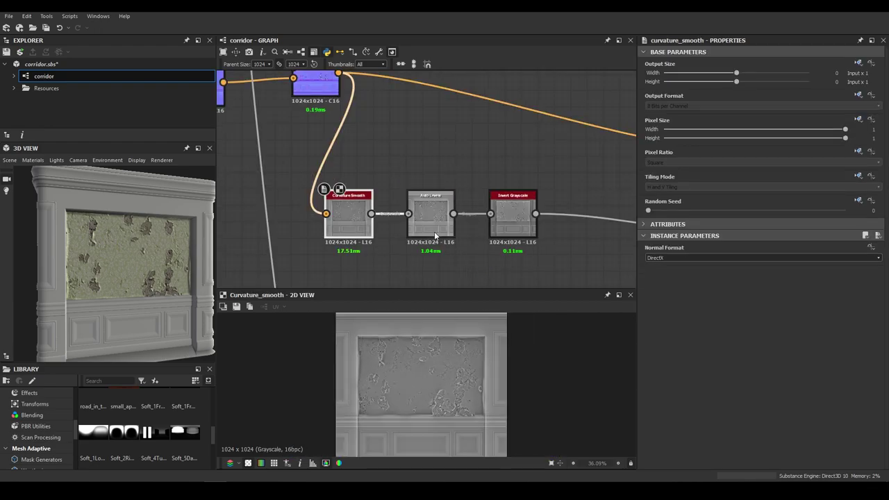
pyautogui.doubleClick(512, 216)
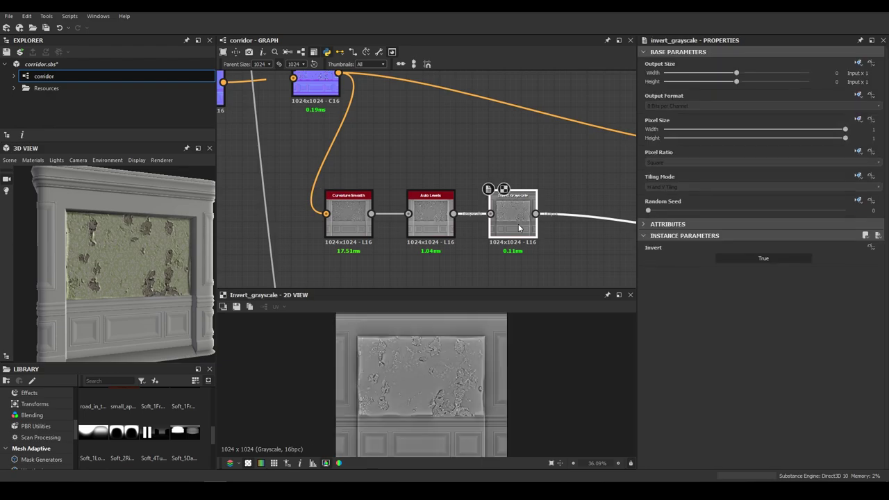
pyautogui.moveTo(512, 217); pyautogui.dragTo(415, 198, button='middle')
pyautogui.scroll(5, 464, 369)
pyautogui.scroll(-3, 450, 195)
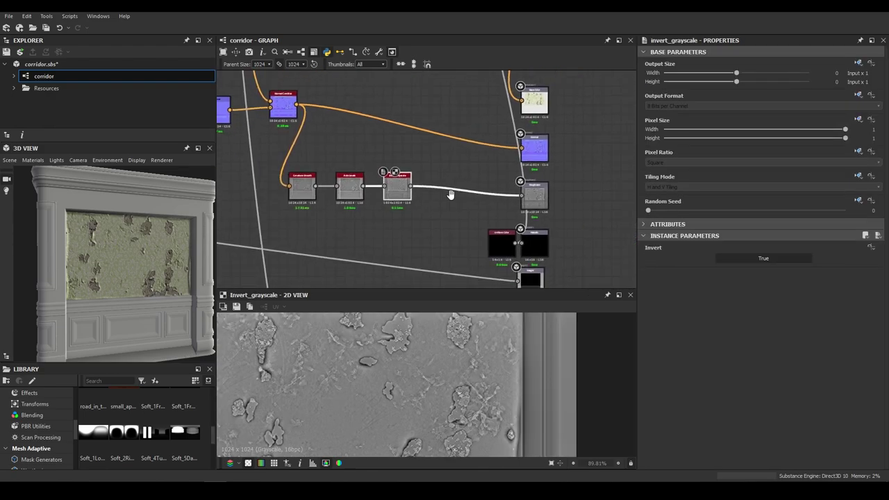
pyautogui.doubleClick(534, 196)
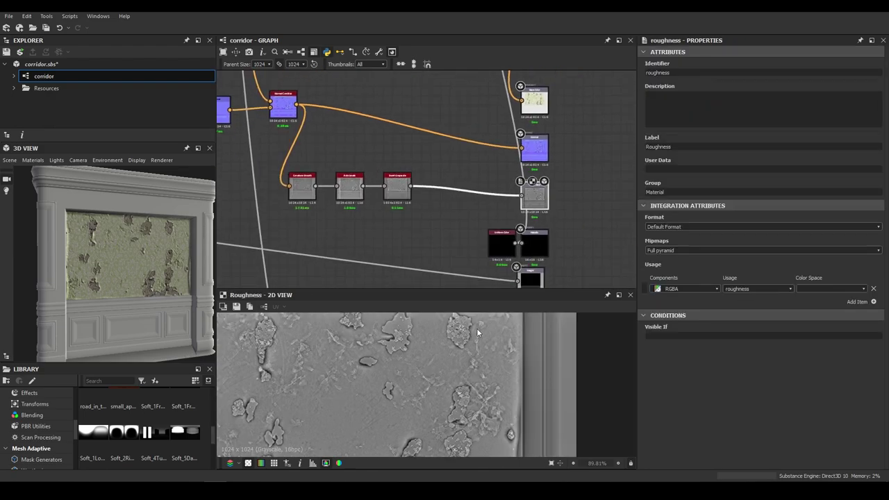
pyautogui.scroll(-5, 411, 357)
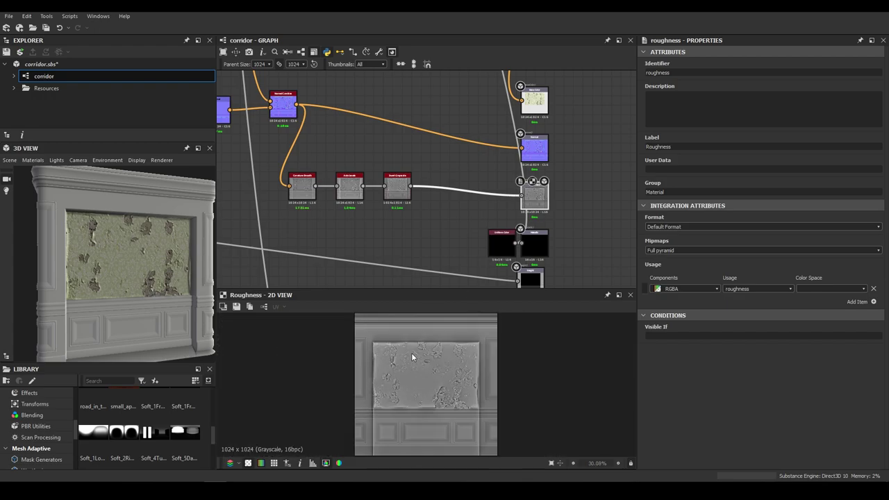
# Step: Add a Normal To Height HQ node below Curvature Smooth, fed by Normal Combine, and preview it
pyautogui.moveTo(367, 223); pyautogui.dragTo(505, 232, button='middle')
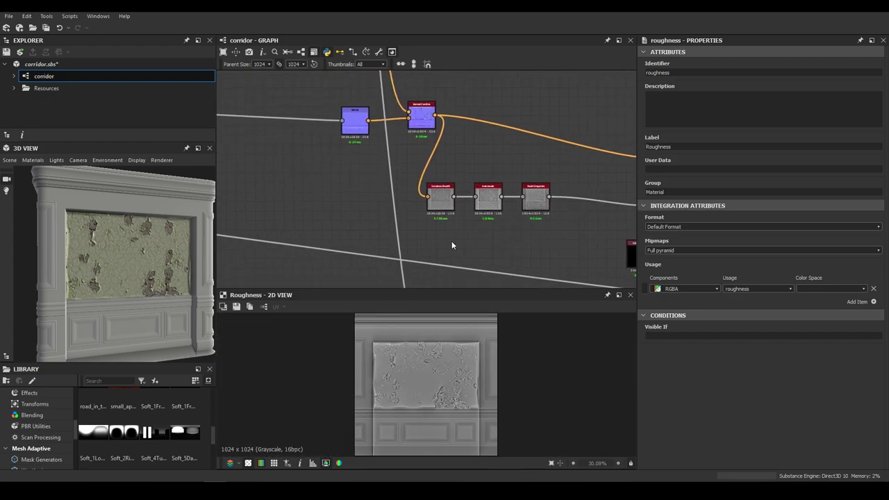
pyautogui.press('space')
pyautogui.write('no')
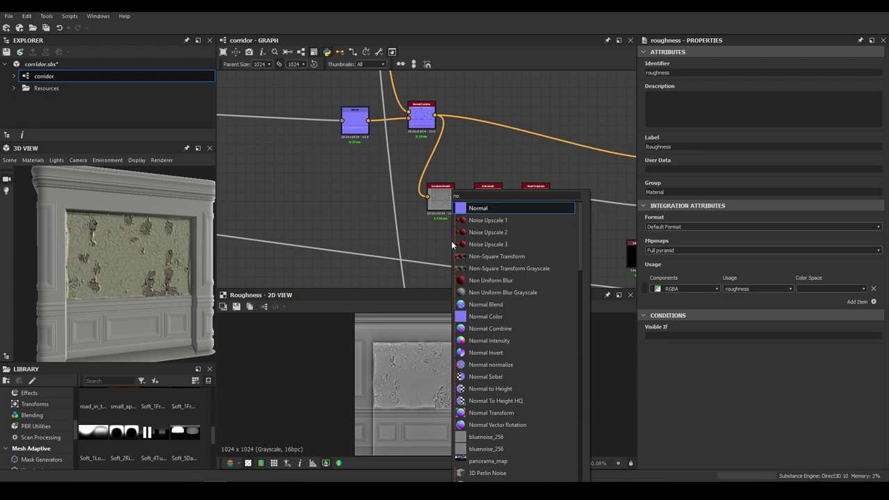
pyautogui.click(495, 401)
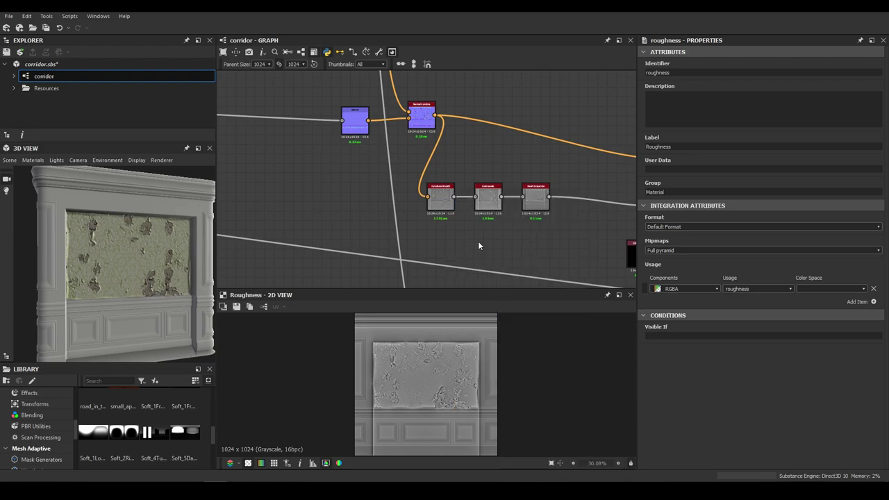
pyautogui.moveTo(440, 229); pyautogui.dragTo(438, 245)
pyautogui.moveTo(445, 250); pyautogui.dragTo(435, 250)
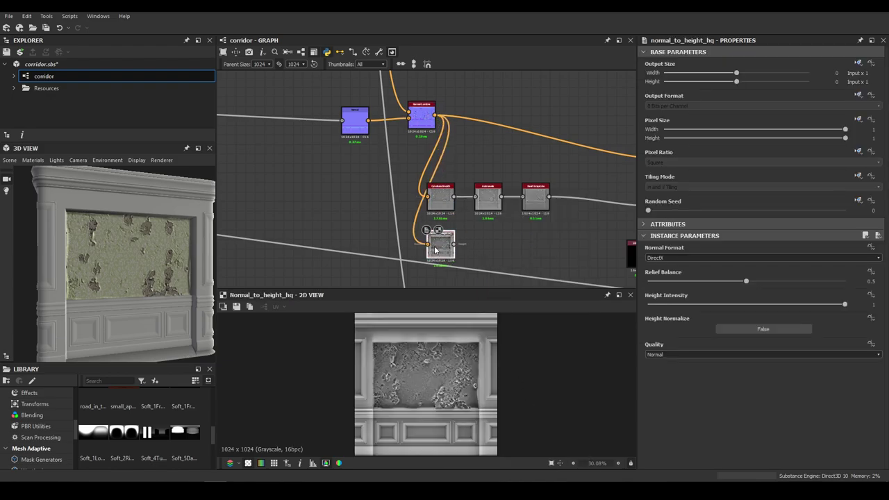
# Step: Set the Normal To Height HQ node's quality to High and relief balance to 1, and check the height result
pyautogui.click(707, 354)
pyautogui.click(683, 365)
pyautogui.scroll(4, 458, 342)
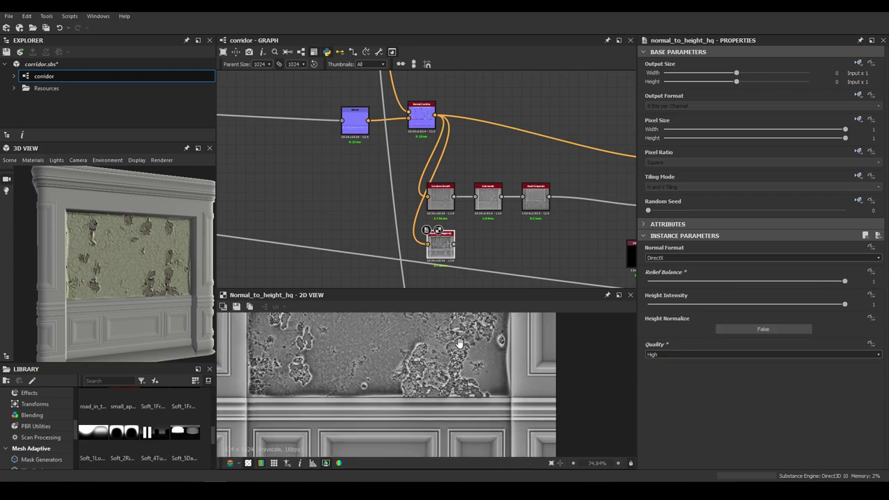
pyautogui.scroll(-2, 459, 342)
pyautogui.scroll(4, 445, 247)
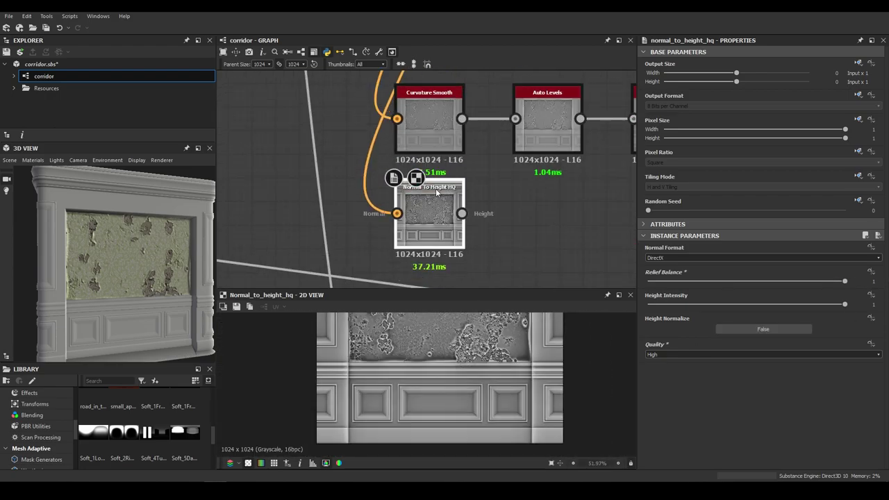
# Step: Move the Curvature Smooth node farther above Normal To Height HQ and inspect the height map's damaged areas up close
pyautogui.moveTo(436, 140); pyautogui.dragTo(436, 118)
pyautogui.scroll(-1, 438, 158)
pyautogui.moveTo(438, 157); pyautogui.dragTo(430, 170, button='middle')
pyautogui.scroll(5, 412, 351)
pyautogui.moveTo(412, 350); pyautogui.dragTo(384, 452, button='middle')
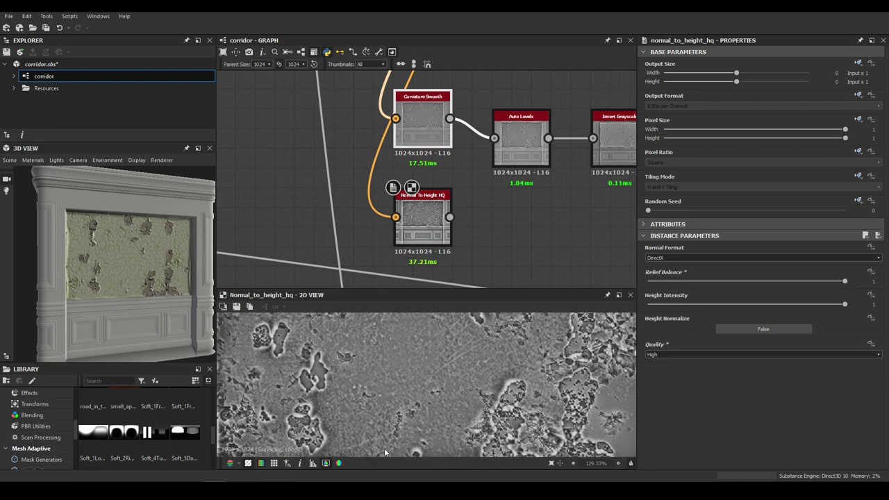
# Step: Compare Curvature Smooth with Normal To Height HQ in 2D around the damaged areas and the lower wall panels
pyautogui.doubleClick(424, 116)
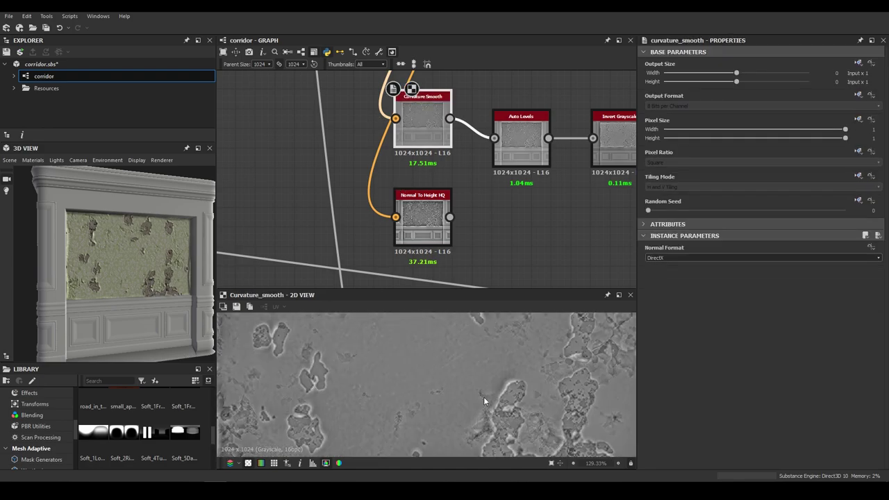
pyautogui.scroll(-2, 483, 397)
pyautogui.moveTo(483, 397); pyautogui.dragTo(444, 362, button='middle')
pyautogui.scroll(4, 473, 385)
pyautogui.scroll(-4, 472, 384)
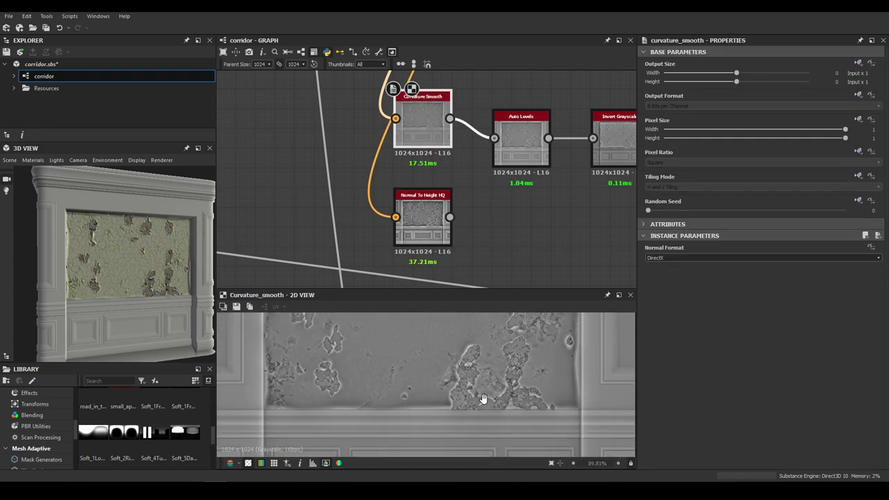
pyautogui.scroll(1, 482, 399)
pyautogui.moveTo(476, 448); pyautogui.dragTo(493, 368, button='middle')
pyautogui.doubleClick(422, 221)
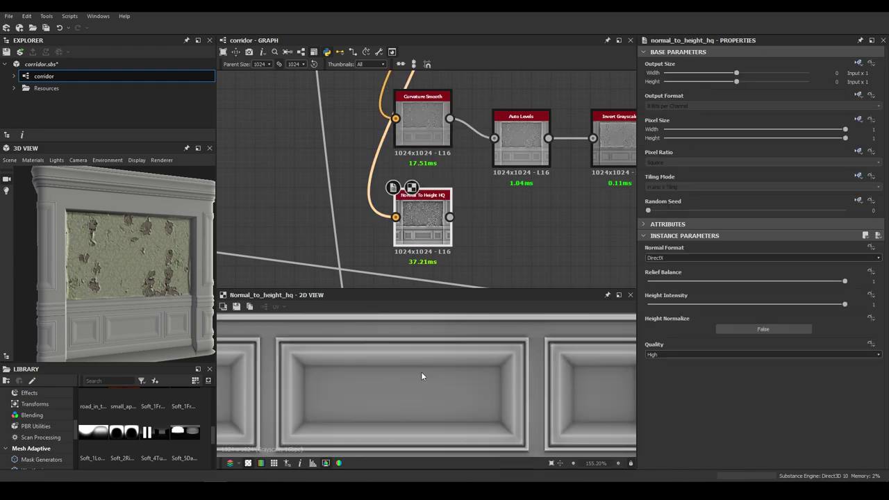
# Step: Preview the Max (Lighten) Blend and the Ambient Occlusion node it feeds, along with their settings
pyautogui.scroll(-8, 486, 204)
pyautogui.moveTo(488, 199); pyautogui.dragTo(464, 147, button='middle')
pyautogui.scroll(7, 463, 182)
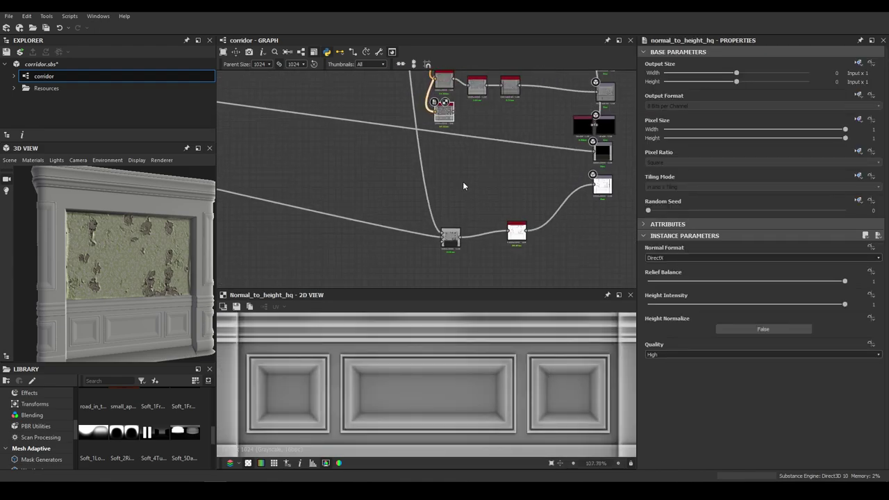
pyautogui.click(445, 253)
pyautogui.doubleClick(445, 252)
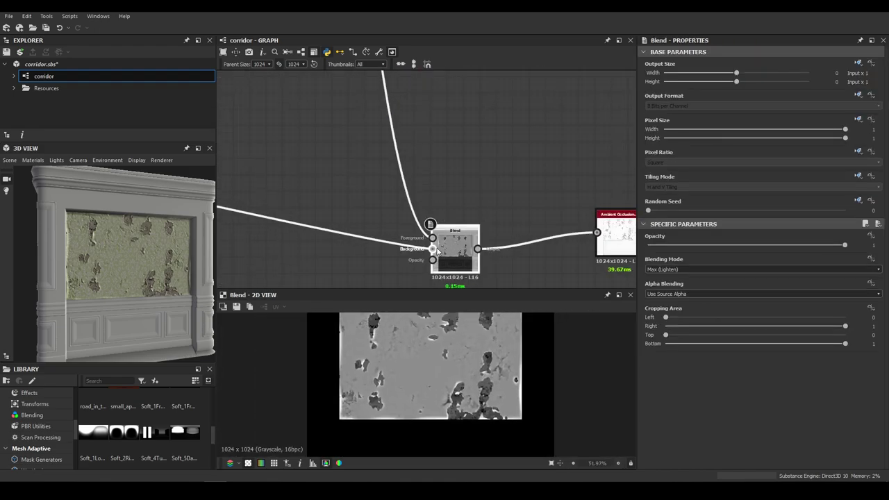
pyautogui.scroll(2, 497, 408)
pyautogui.scroll(-5, 454, 367)
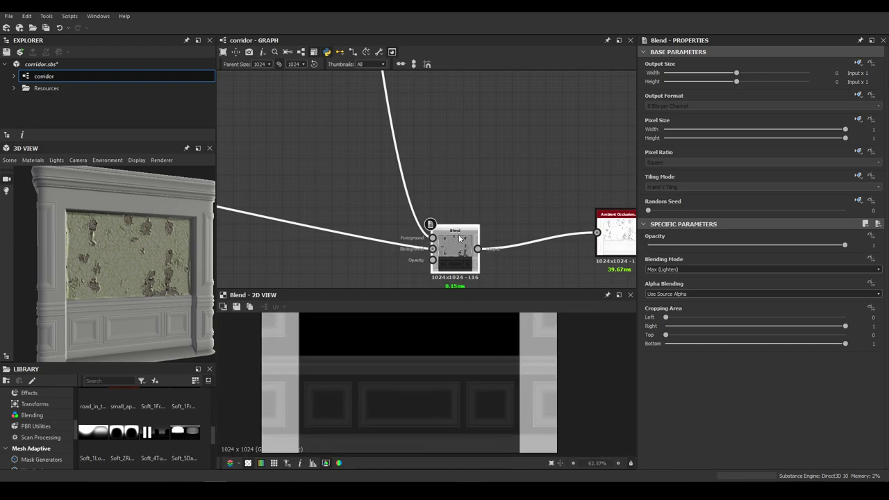
pyautogui.moveTo(518, 228); pyautogui.dragTo(318, 199, button='middle')
pyautogui.doubleClick(421, 198)
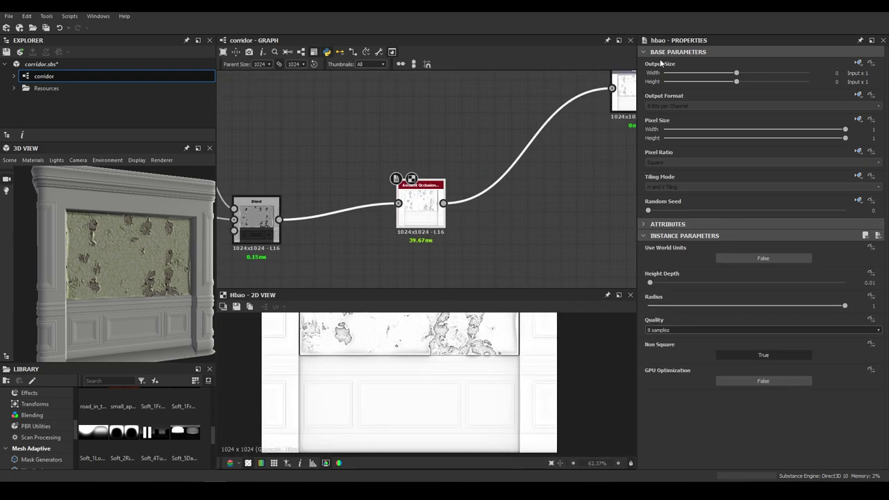
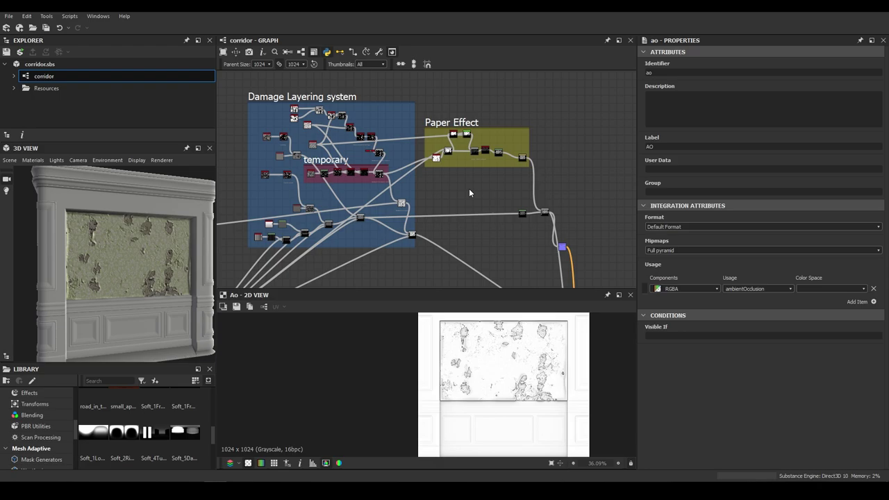
# Step: Retitle the Paper Effect frame as Paper Peeling Effect
pyautogui.scroll(5, 469, 193)
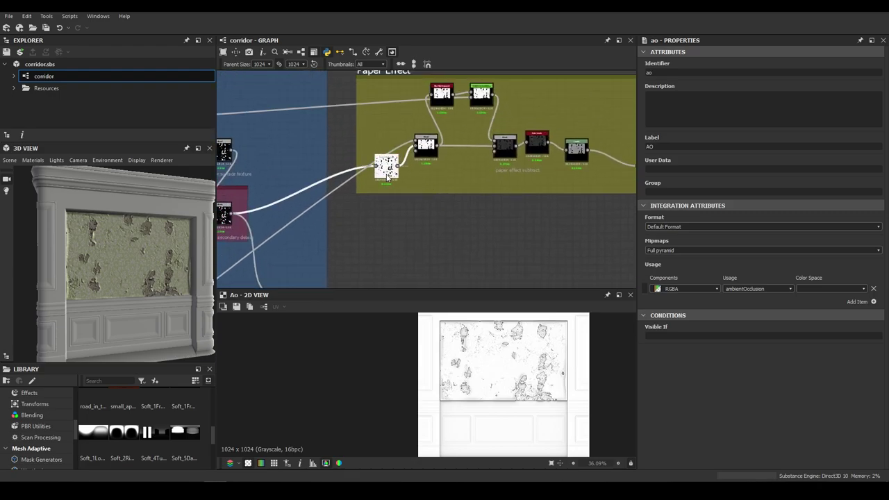
pyautogui.scroll(-3, 387, 177)
pyautogui.scroll(1, 396, 194)
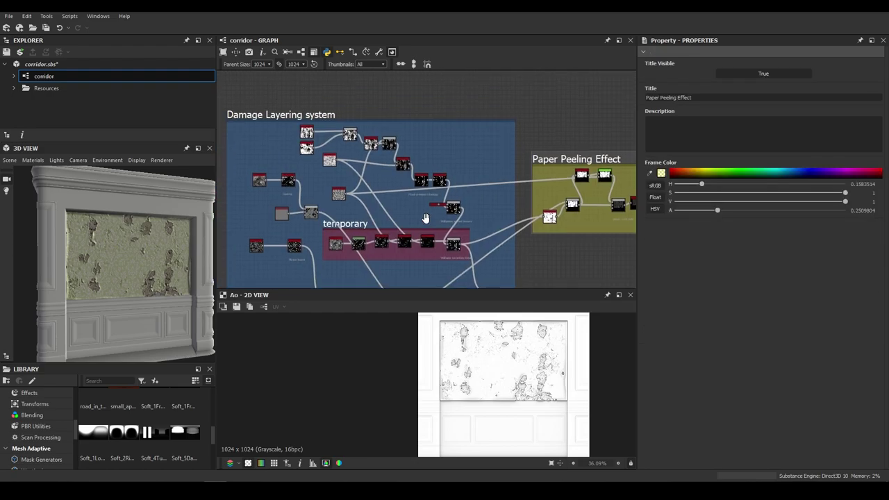
# Step: Preview the Blend combining the two Grunge Maps at the start of the Damage Layering system
pyautogui.scroll(6, 298, 127)
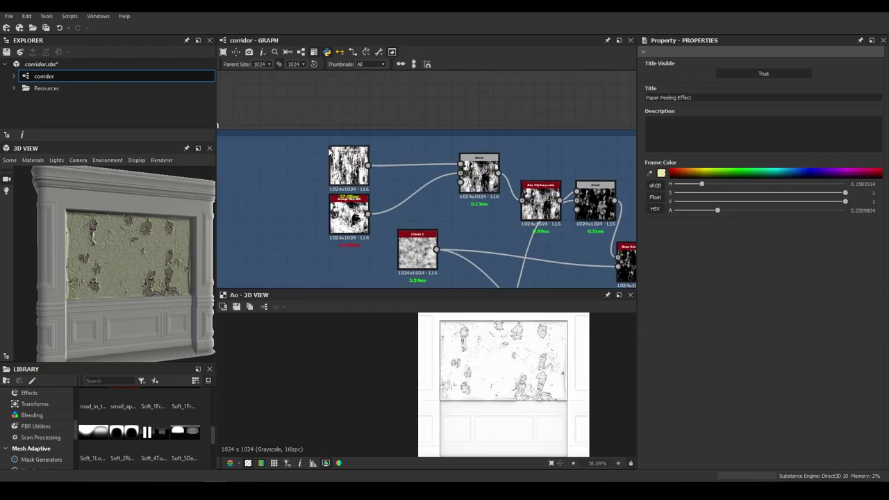
pyautogui.scroll(1, 401, 205)
pyautogui.moveTo(401, 204); pyautogui.dragTo(373, 184, button='middle')
pyautogui.doubleClick(467, 150)
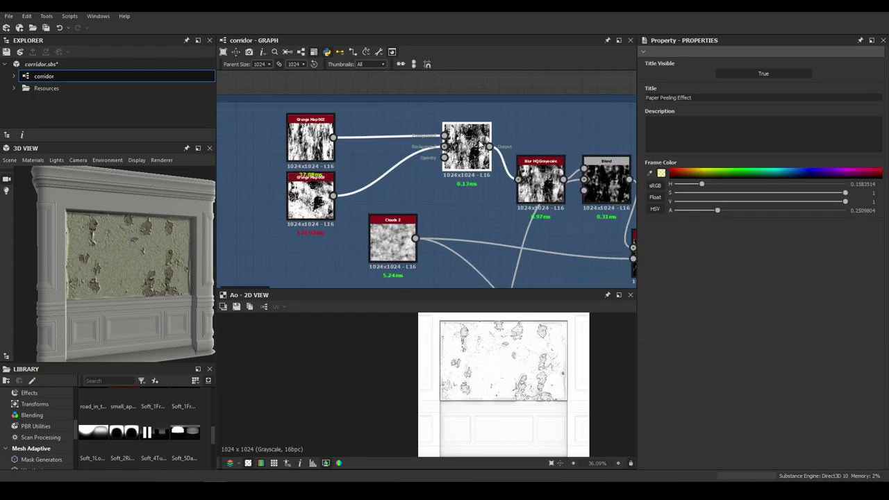
# Step: Preview the Slope Blur Grayscale node in the floral ornament damage chain and examine its detail and settings
pyautogui.moveTo(495, 195); pyautogui.dragTo(339, 125, button='middle')
pyautogui.doubleClick(481, 184)
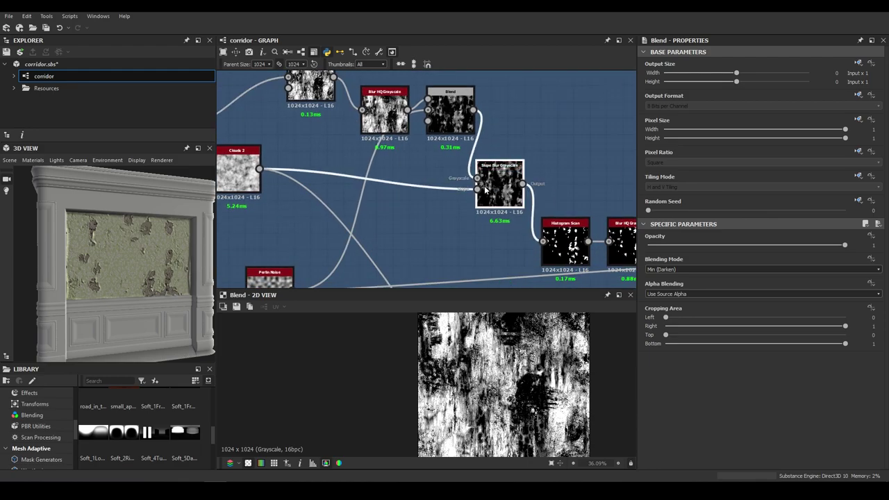
pyautogui.scroll(5, 526, 388)
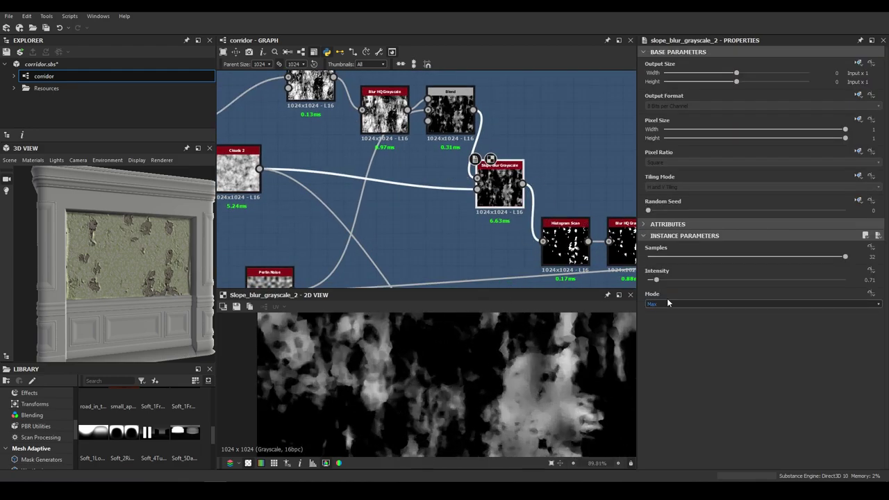
pyautogui.scroll(-1, 460, 153)
pyautogui.moveTo(516, 219); pyautogui.dragTo(486, 171, button='middle')
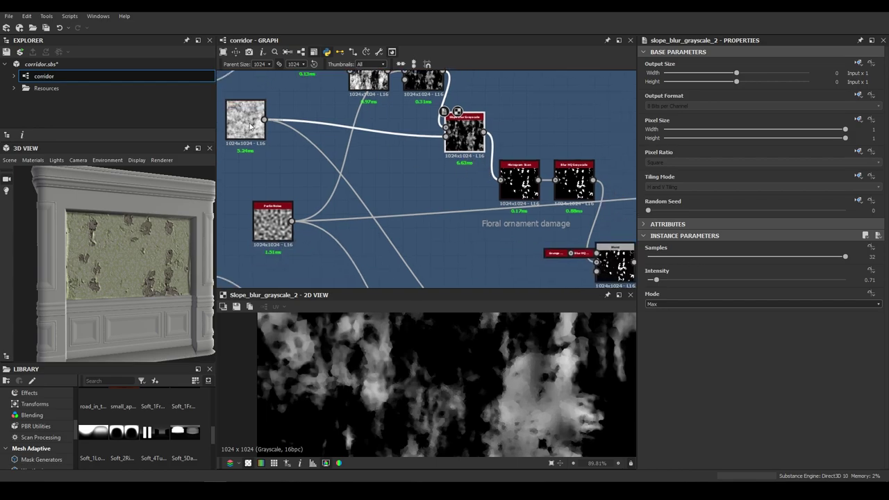
# Step: Move the Clouds 2 node slightly lower, in line with the Slope Blur Grayscale node's input
pyautogui.moveTo(238, 123); pyautogui.dragTo(253, 146)
pyautogui.scroll(-3, 356, 162)
pyautogui.moveTo(373, 155); pyautogui.dragTo(337, 174, button='middle')
pyautogui.scroll(3, 389, 164)
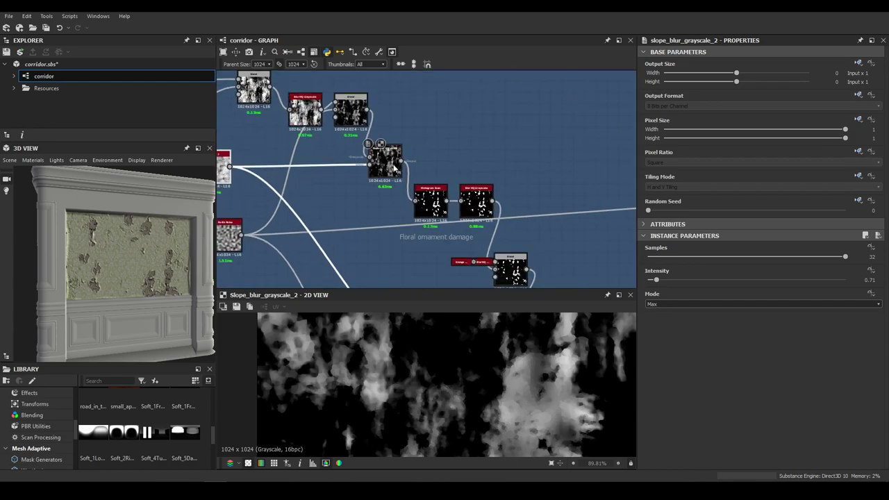
# Step: Set the Position of the floral ornament damage Histogram Scan node to 0.58
pyautogui.moveTo(434, 206); pyautogui.dragTo(460, 175, button='middle')
pyautogui.scroll(3, 525, 202)
pyautogui.moveTo(460, 175); pyautogui.dragTo(421, 188)
pyautogui.doubleClick(420, 189)
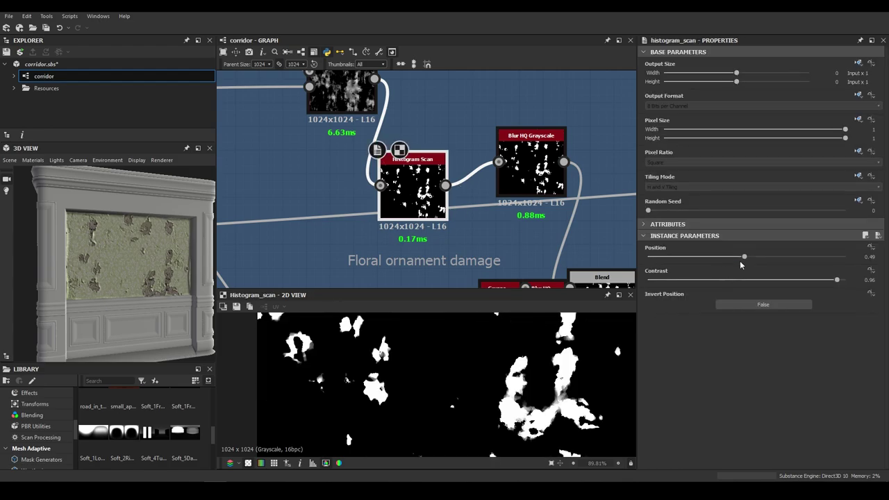
pyautogui.moveTo(741, 258); pyautogui.dragTo(762, 258)
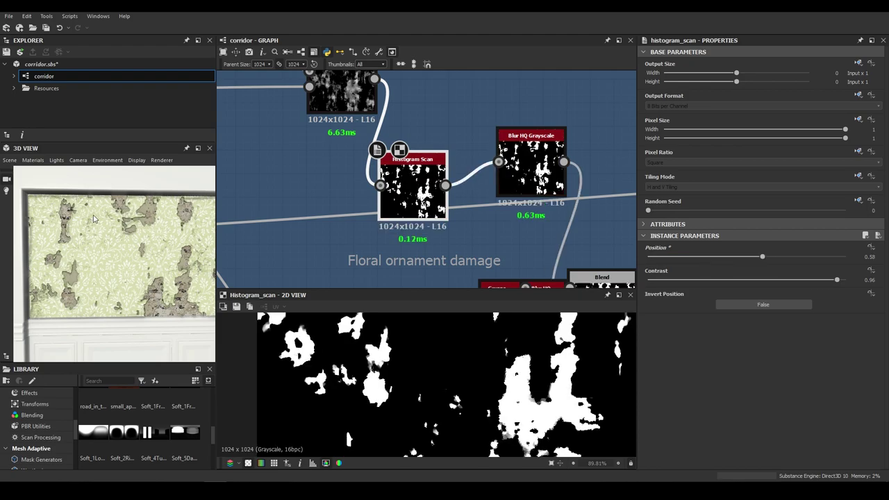
# Step: Preview the Grunge Map 002 node and the Blend that combines it with Grunge Map 009
pyautogui.scroll(-6, 337, 144)
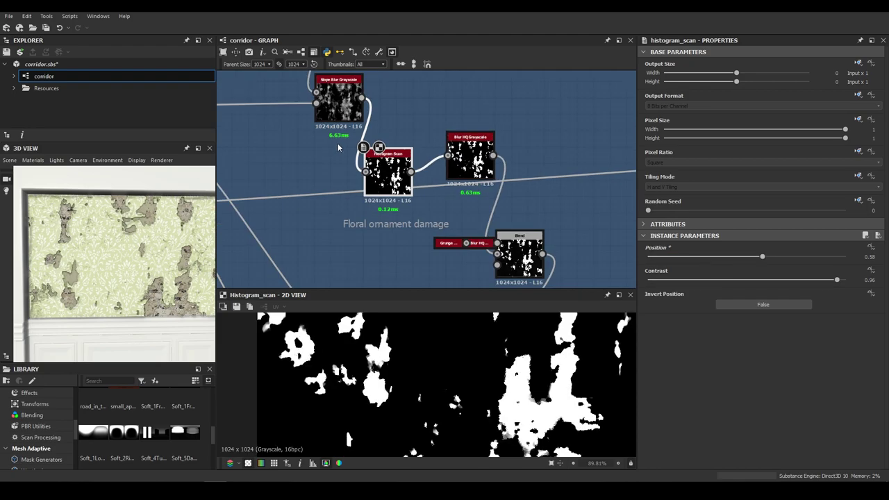
pyautogui.moveTo(243, 101); pyautogui.dragTo(320, 173, button='middle')
pyautogui.scroll(8, 272, 170)
pyautogui.doubleClick(340, 179)
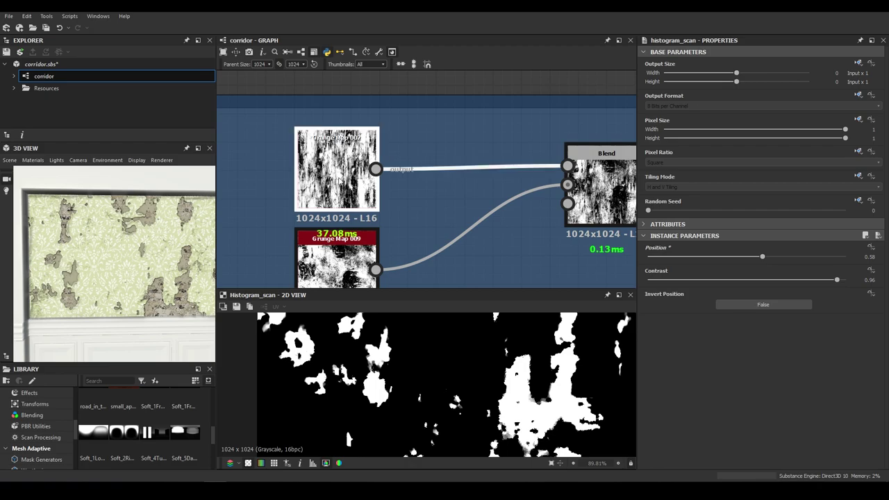
pyautogui.moveTo(516, 169); pyautogui.dragTo(414, 160, button='middle')
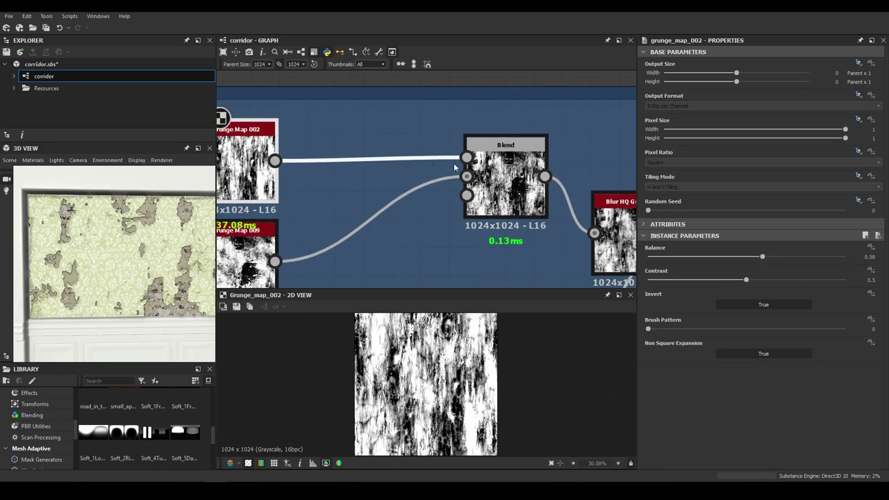
pyautogui.doubleClick(515, 205)
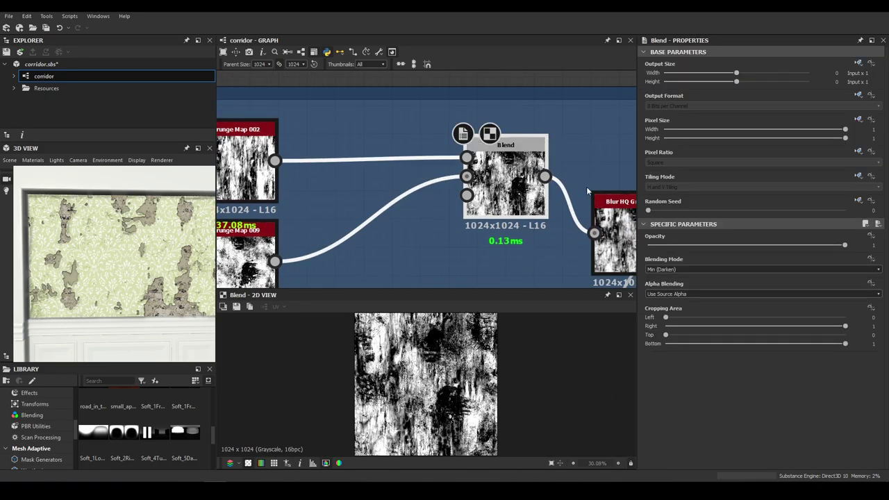
# Step: Preview the mask from the Histogram Scan node in the floral ornament damage chain
pyautogui.scroll(-4, 588, 192)
pyautogui.moveTo(588, 191); pyautogui.dragTo(397, 138, button='middle')
pyautogui.moveTo(564, 259); pyautogui.dragTo(445, 187, button='middle')
pyautogui.scroll(3, 445, 187)
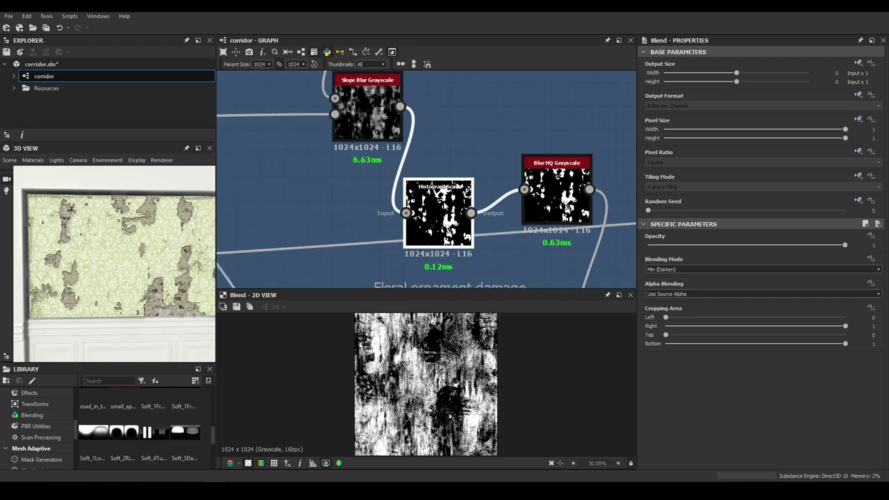
pyautogui.doubleClick(445, 188)
# Step: Preview the wallpaper surface texture Blend and examine its fine surface detail up close on the 3D model
pyautogui.scroll(-5, 444, 187)
pyautogui.moveTo(486, 278); pyautogui.dragTo(449, 275, button='middle')
pyautogui.scroll(3, 461, 166)
pyautogui.doubleClick(480, 178)
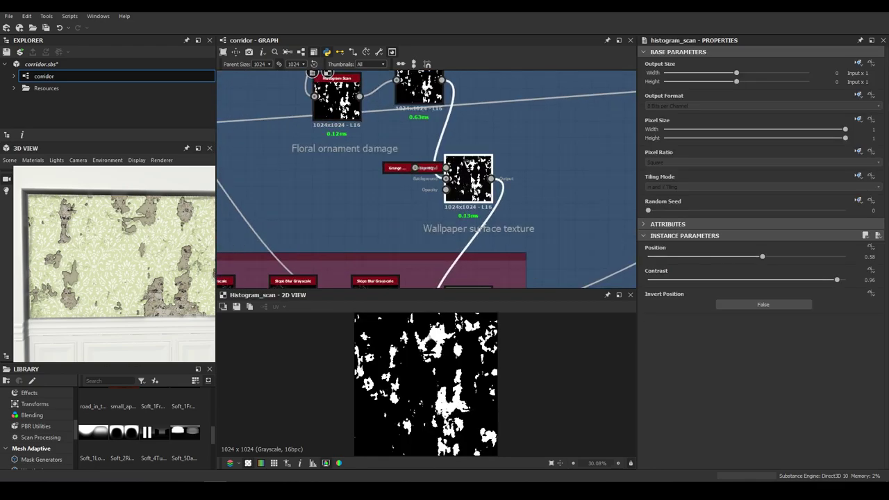
pyautogui.scroll(6, 459, 361)
pyautogui.scroll(5, 85, 244)
pyautogui.keyDown('ctrl'); pyautogui.keyDown('shift'); pyautogui.moveTo(107, 261); pyautogui.dragTo(207, 257, button='right'); pyautogui.keyUp('shift'); pyautogui.keyUp('ctrl')
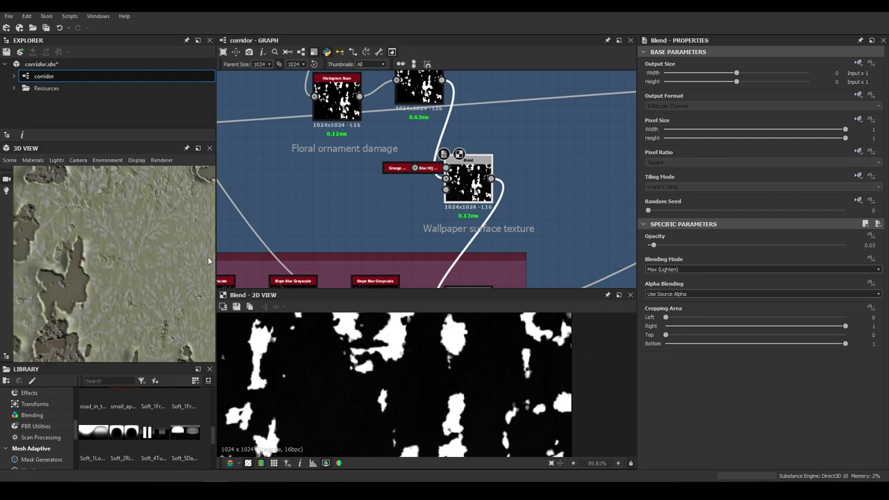
pyautogui.moveTo(208, 261); pyautogui.dragTo(193, 252, button='middle')
pyautogui.scroll(4, 108, 246)
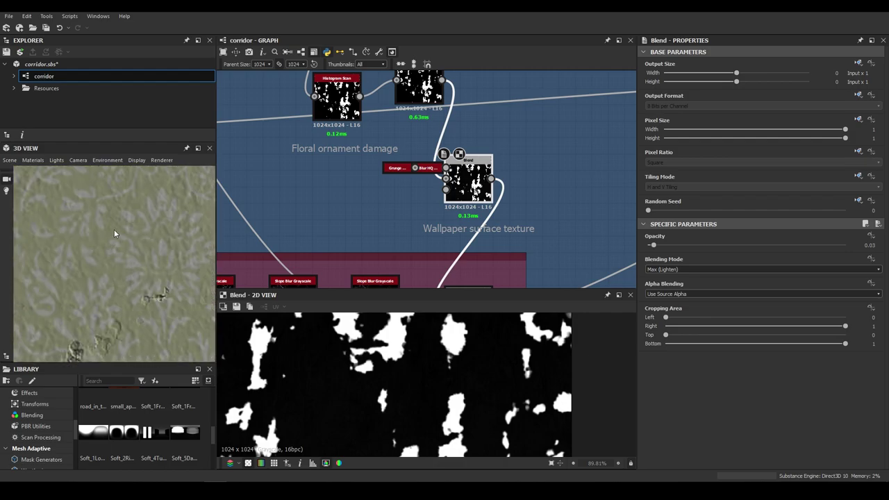
pyautogui.moveTo(114, 229); pyautogui.dragTo(120, 254)
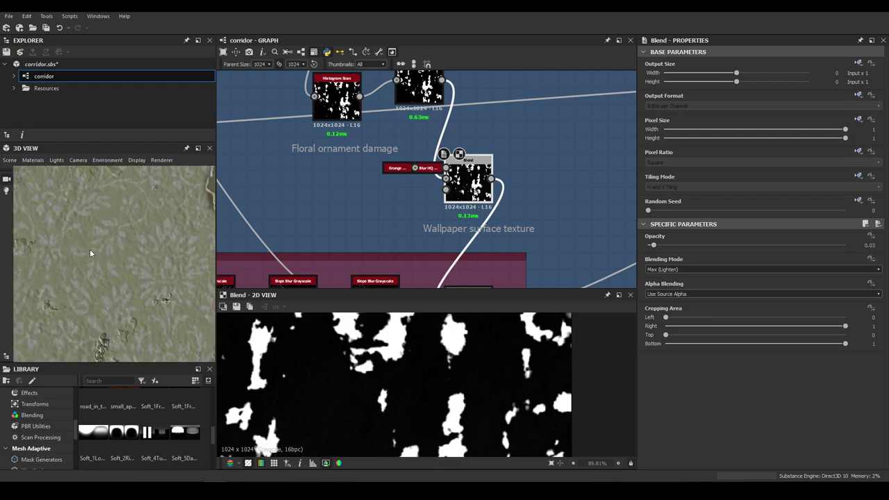
# Step: Set the opacity of the wallpaper secondary details Blend to 0.11 and check the wallpaper surface on the 3D model
pyautogui.scroll(-3, 388, 193)
pyautogui.click(437, 248)
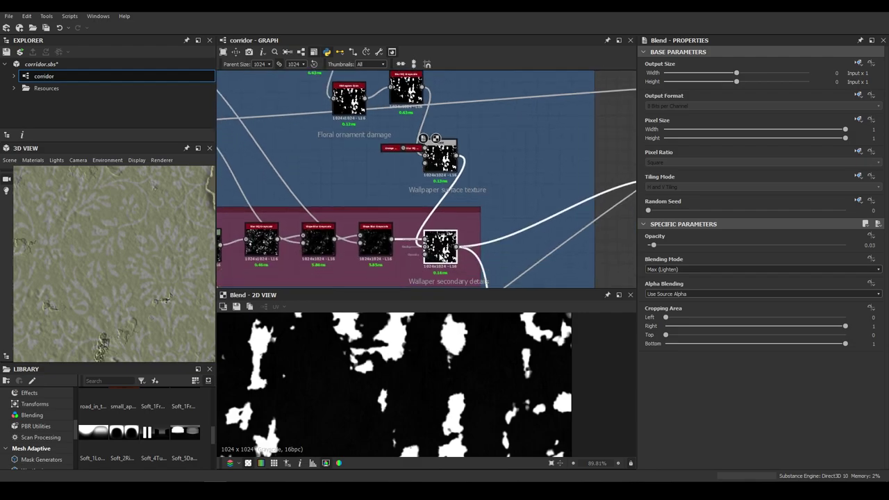
pyautogui.click(669, 248)
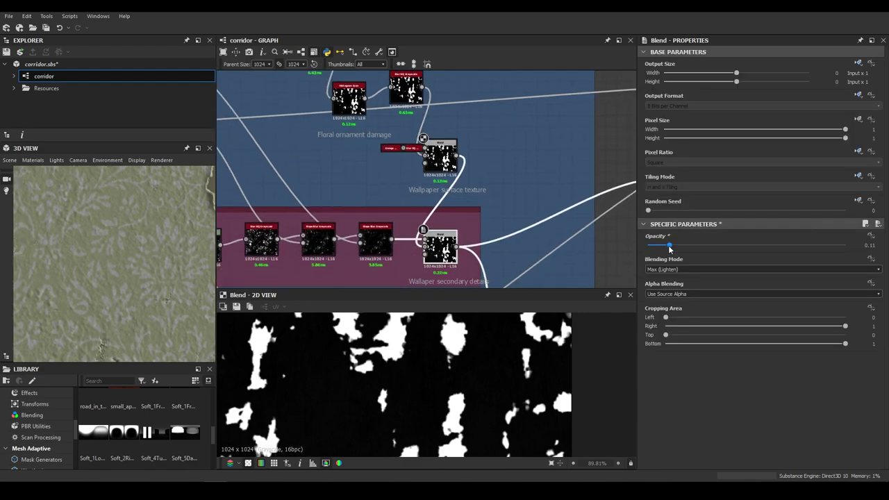
pyautogui.scroll(-5, 83, 258)
pyautogui.moveTo(87, 257); pyautogui.dragTo(122, 281)
pyautogui.scroll(4, 88, 263)
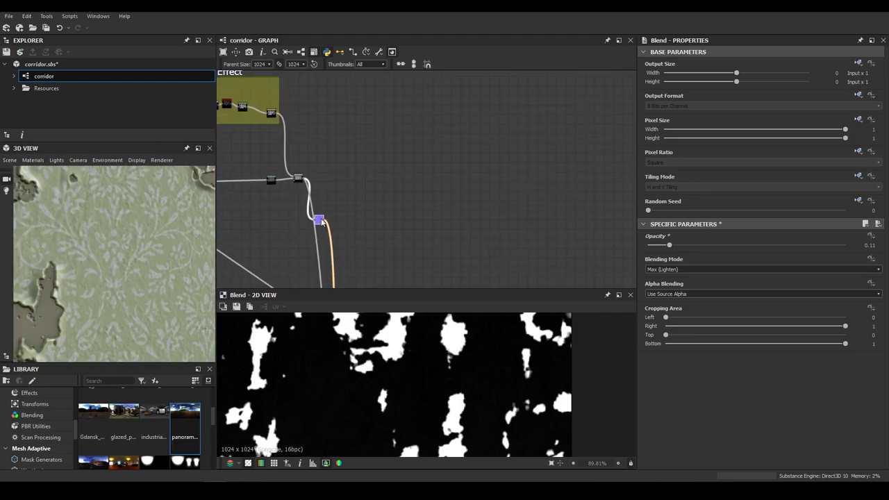
# Step: Raise the Normal node's intensity to 8.88 and check the relief on the 3D model
pyautogui.click(320, 221)
pyautogui.moveTo(750, 247); pyautogui.dragTo(847, 243)
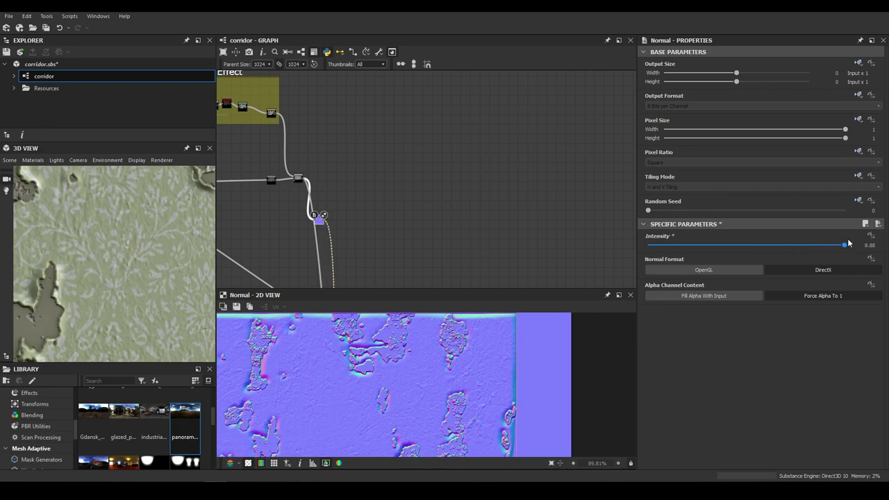
pyautogui.moveTo(158, 270); pyautogui.dragTo(130, 261)
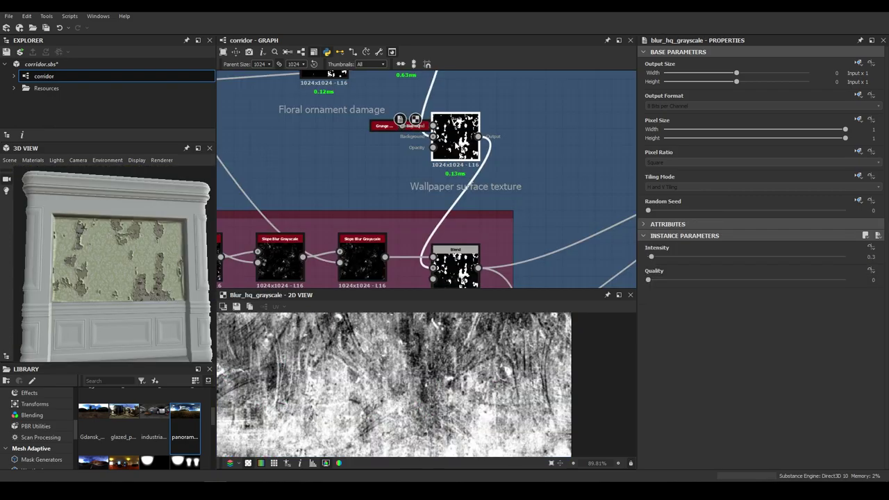
# Step: Preview the Blend labelled wallpaper surface texture and bring the temporary frame's node chain into view
pyautogui.doubleClick(456, 146)
pyautogui.scroll(-5, 459, 189)
pyautogui.moveTo(459, 188); pyautogui.dragTo(508, 170, button='middle')
pyautogui.scroll(3, 441, 183)
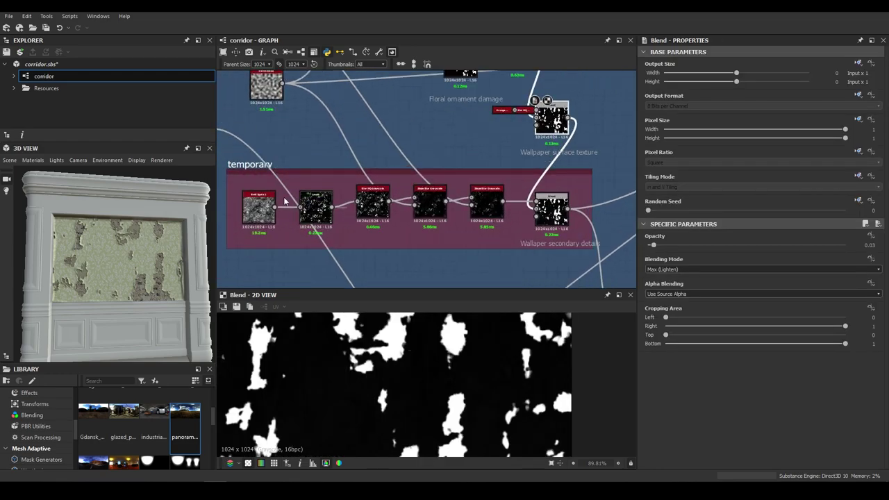
# Step: Set the opacity of the wallpaper secondary details Blend to 0.16
pyautogui.moveTo(563, 218); pyautogui.dragTo(397, 223, button='middle')
pyautogui.doubleClick(393, 220)
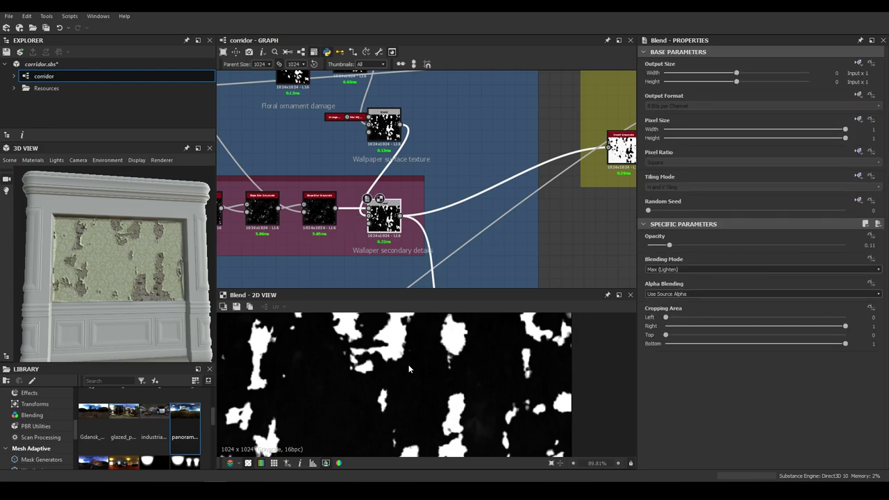
pyautogui.moveTo(677, 246)
pyautogui.mouseDown()
pyautogui.moveTo(787, 241)
pyautogui.moveTo(681, 242)
pyautogui.mouseUp()
# Step: Preview the Levels and Auto Levels nodes at the end of the Paper Peeling Effect frame
pyautogui.scroll(-4, 475, 199)
pyautogui.moveTo(534, 198); pyautogui.dragTo(396, 202, button='middle')
pyautogui.scroll(4, 424, 197)
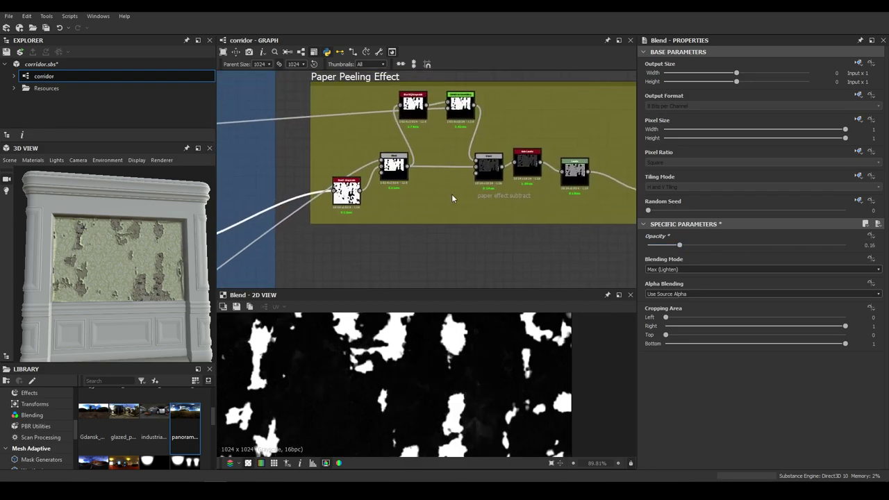
pyautogui.click(574, 178)
pyautogui.scroll(-2, 429, 362)
pyautogui.scroll(4, 360, 364)
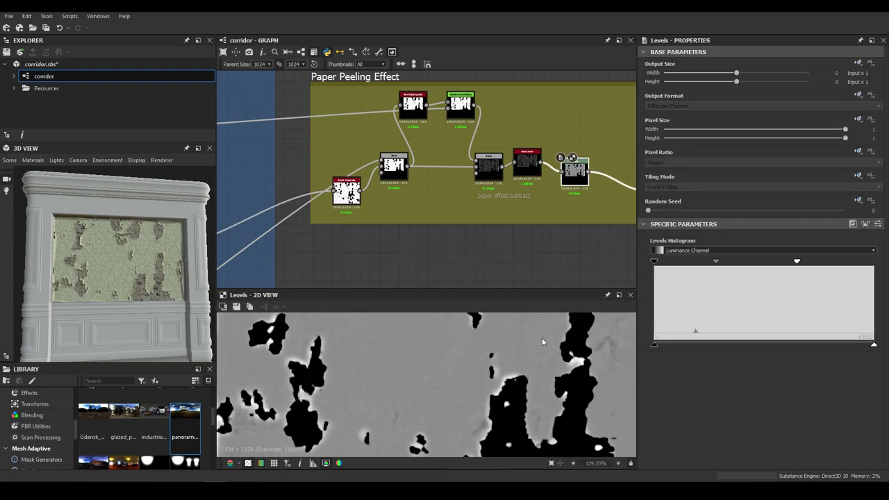
pyautogui.click(530, 171)
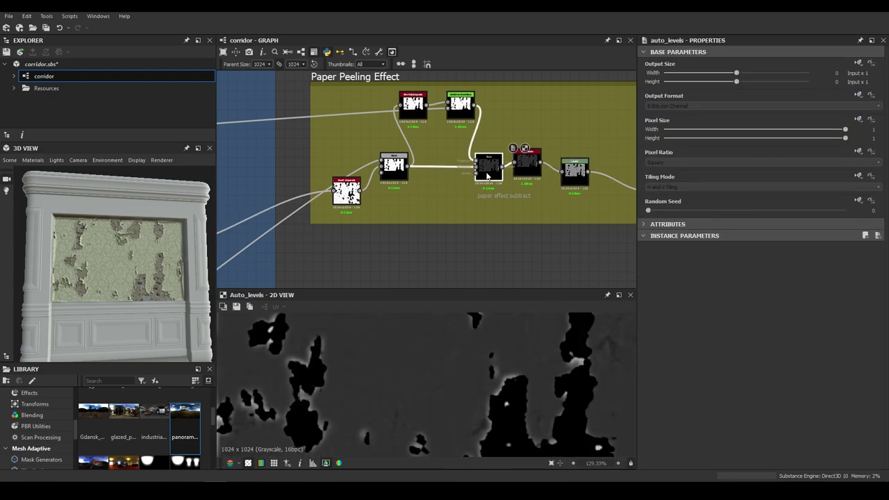
# Step: Preview the paper effect subtract Blend and examine the edges around its damage patches
pyautogui.click(487, 175)
pyautogui.scroll(-3, 500, 356)
pyautogui.moveTo(491, 365); pyautogui.dragTo(469, 414, button='middle')
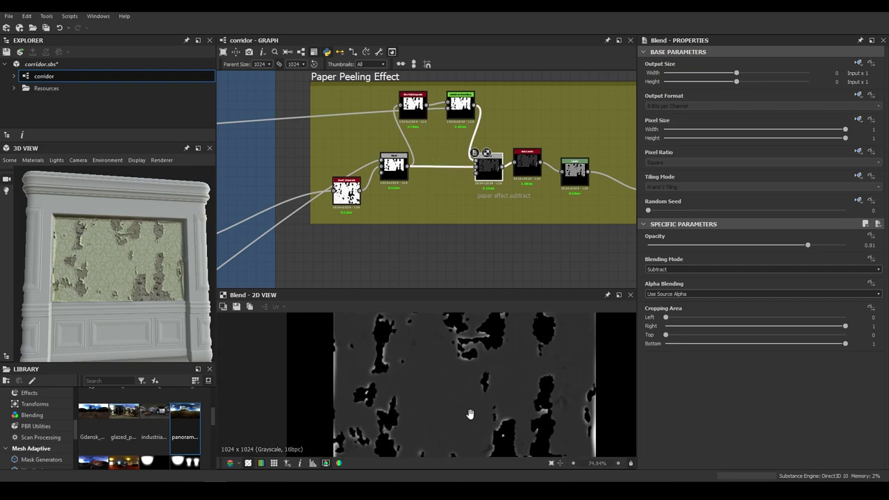
pyautogui.scroll(2, 474, 349)
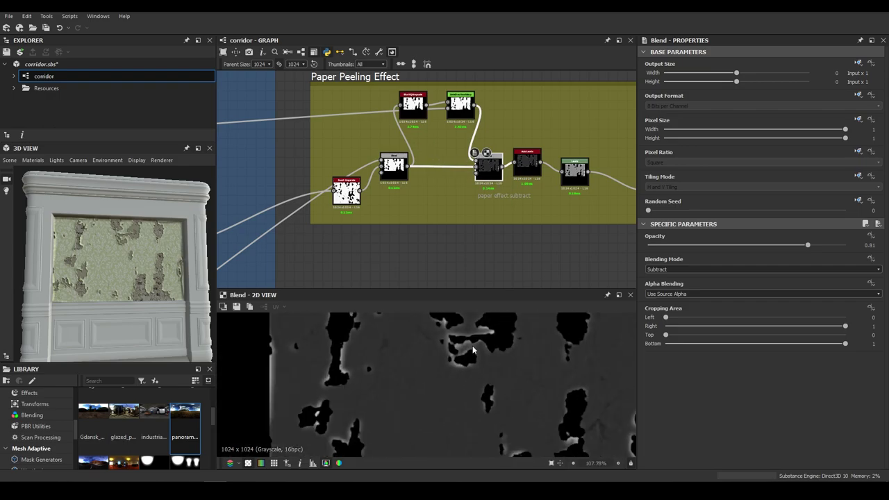
pyautogui.scroll(-1, 411, 340)
pyautogui.moveTo(411, 340); pyautogui.dragTo(383, 329, button='middle')
# Step: Inspect the peeling paper edges on the model in an enlarged 3D view, then restore the view to its docked size
pyautogui.scroll(3, 133, 287)
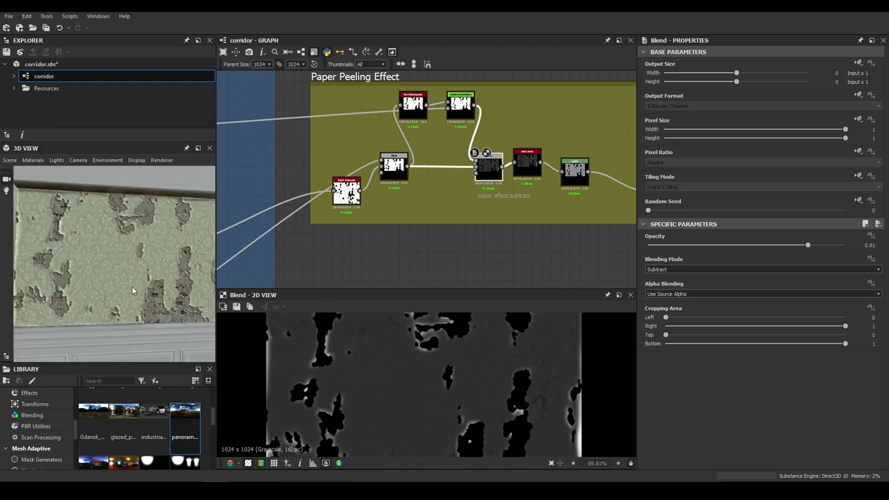
pyautogui.scroll(4, 129, 286)
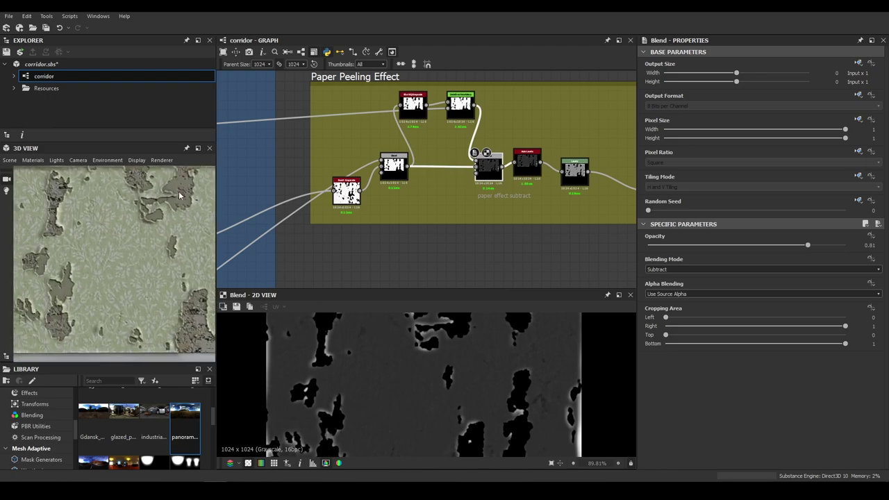
pyautogui.click(197, 149)
pyautogui.scroll(-4, 493, 241)
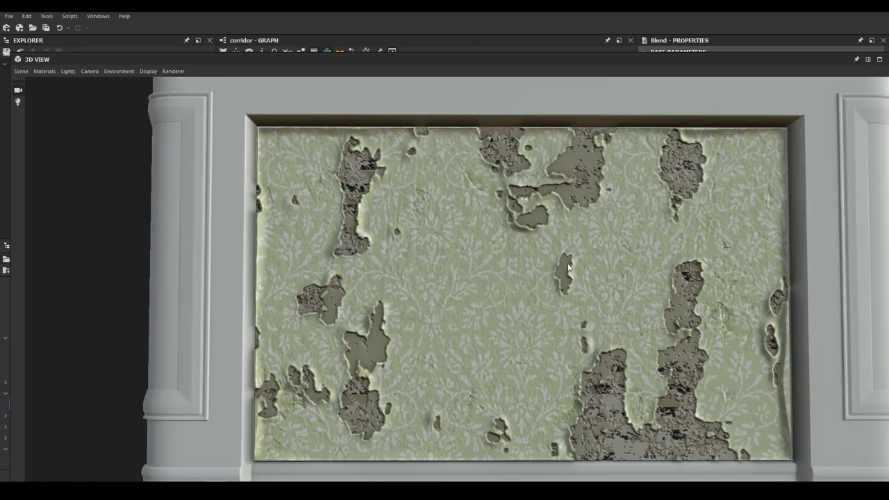
pyautogui.scroll(-2, 569, 267)
pyautogui.scroll(1, 577, 265)
pyautogui.click(867, 59)
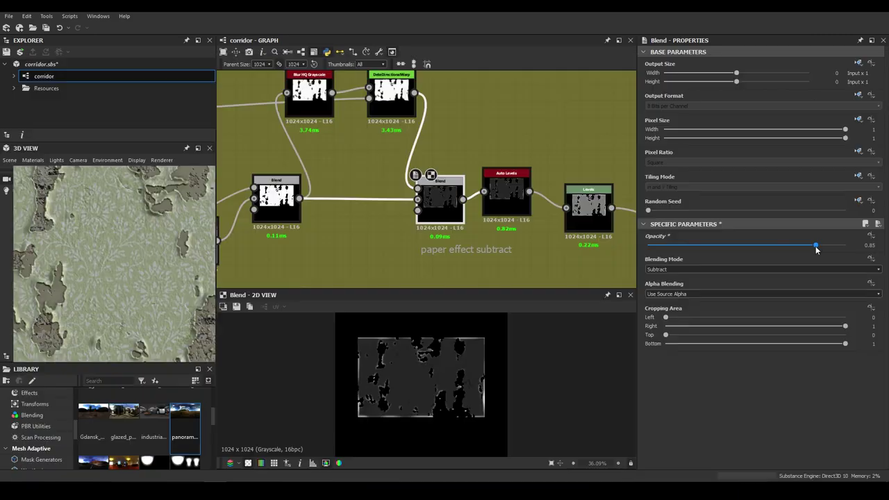
# Step: Preview the Blur HQ Grayscale and DeteDirectionalWarp nodes in the Paper Peeling Effect frame
pyautogui.moveTo(379, 197); pyautogui.dragTo(414, 218, button='middle')
pyautogui.doubleClick(345, 113)
pyautogui.scroll(6, 429, 368)
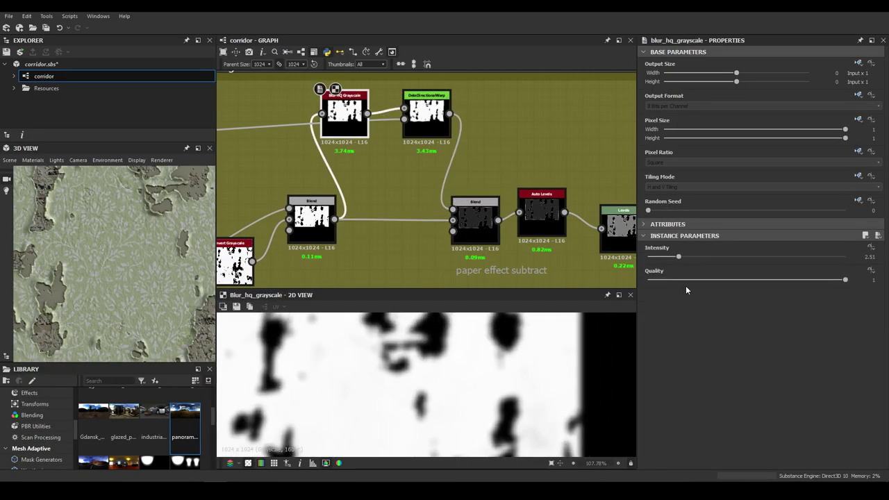
pyautogui.doubleClick(421, 111)
pyautogui.scroll(-3, 426, 344)
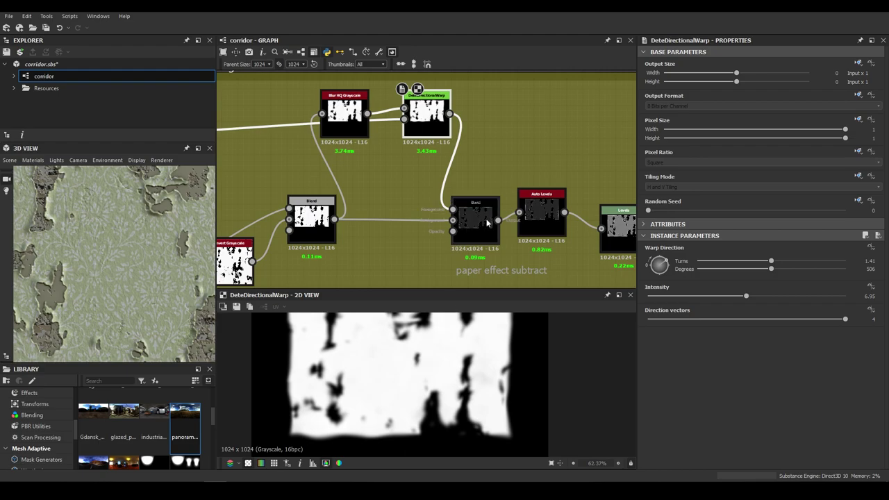
# Step: Examine the peeled wallpaper edges on the 3D model from an angled view
pyautogui.scroll(-4, 125, 291)
pyautogui.moveTo(125, 292); pyautogui.dragTo(149, 292)
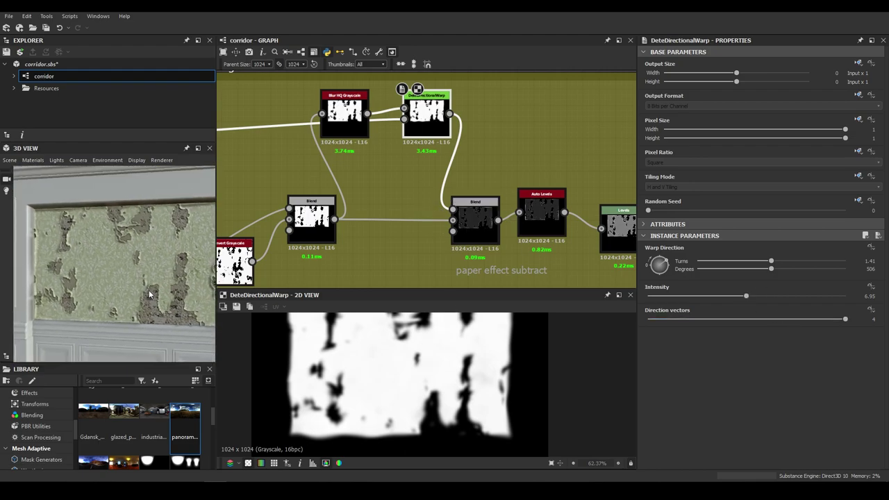
pyautogui.scroll(4, 111, 280)
pyautogui.moveTo(78, 285); pyautogui.dragTo(106, 295)
pyautogui.moveTo(343, 104); pyautogui.dragTo(327, 98)
pyautogui.moveTo(426, 120)
pyautogui.mouseDown()
pyautogui.moveTo(418, 136)
pyautogui.moveTo(427, 116)
pyautogui.mouseUp()
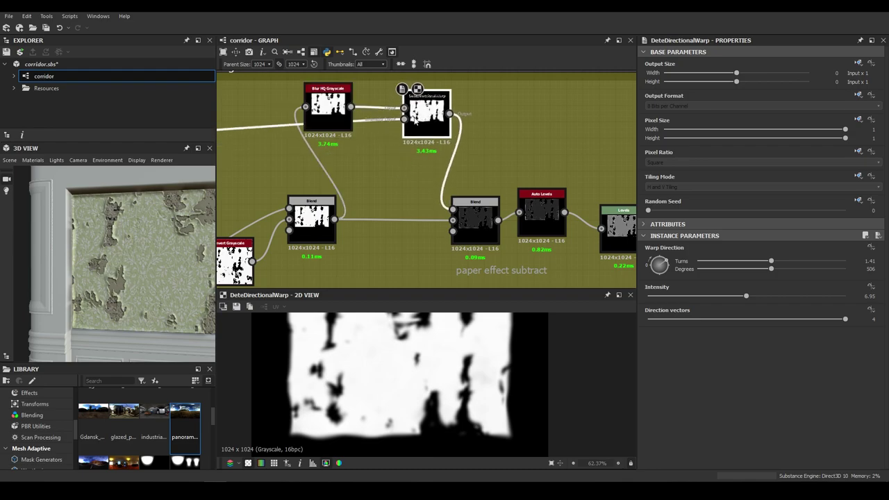
pyautogui.moveTo(350, 107); pyautogui.dragTo(452, 209)
pyautogui.hotkey('ctrl', 'z')
pyautogui.hotkey('ctrl', 'z')
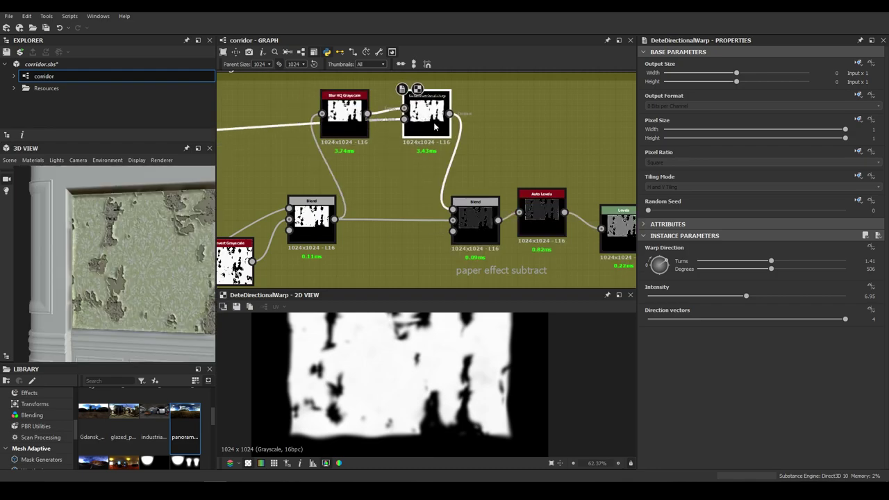
# Step: Shift the Blur HQ Grayscale node away from DeteDirectionalWarp, connect it directly to the paper effect subtract Blend's foreground, and check the 3D model
pyautogui.moveTo(360, 117); pyautogui.dragTo(342, 109)
pyautogui.click(427, 115)
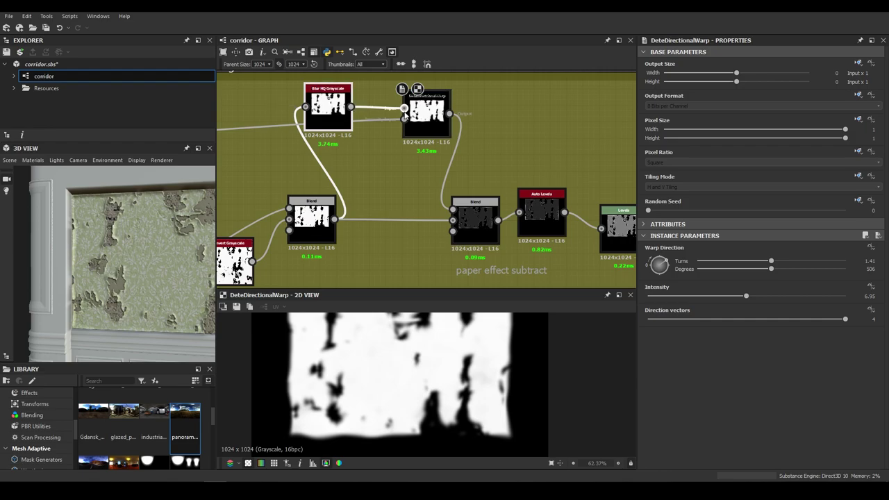
pyautogui.moveTo(426, 118)
pyautogui.mouseDown()
pyautogui.moveTo(411, 149)
pyautogui.moveTo(426, 118)
pyautogui.mouseUp()
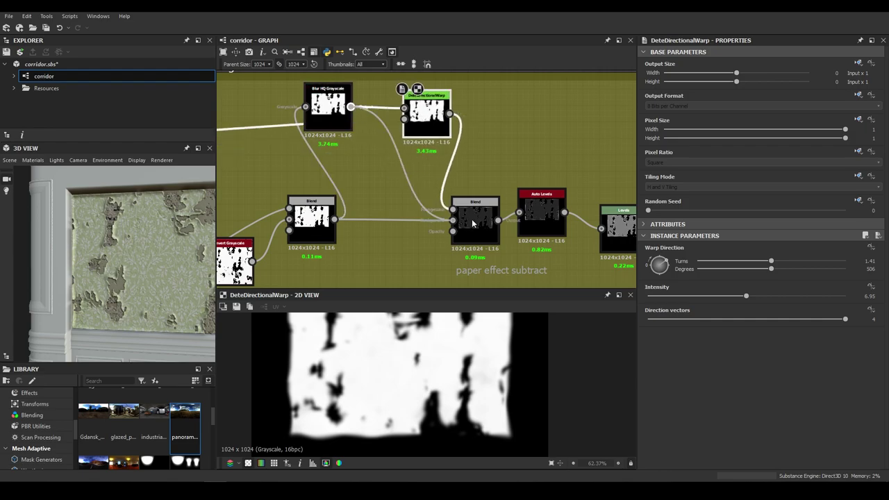
pyautogui.moveTo(469, 211); pyautogui.dragTo(468, 211)
pyautogui.moveTo(130, 291); pyautogui.dragTo(92, 271)
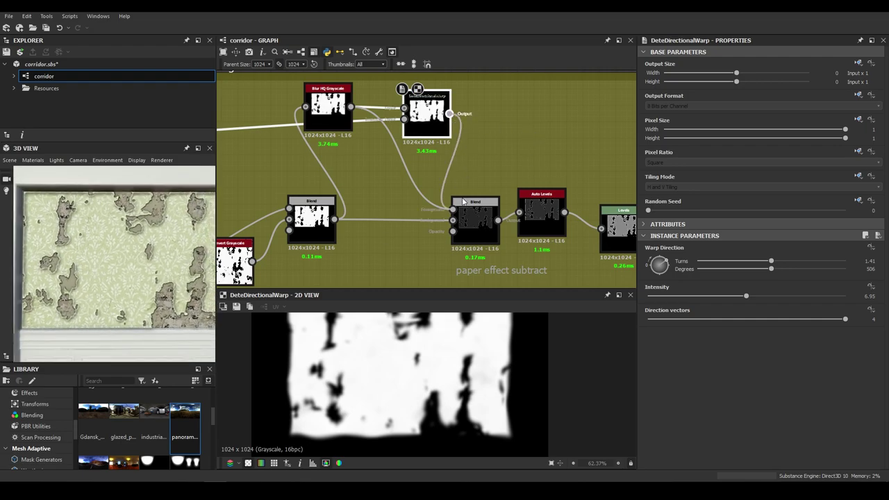
# Step: Reconnect DeteDirectionalWarp's output to the foreground of the paper effect subtract Blend and check the whole wall panel in 3D
pyautogui.moveTo(463, 201); pyautogui.dragTo(462, 202)
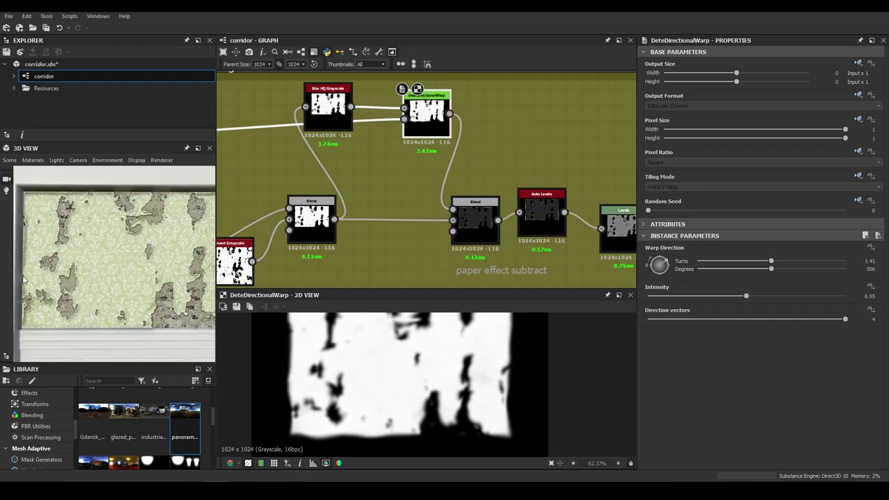
pyautogui.scroll(-3, 116, 284)
pyautogui.scroll(-3, 470, 166)
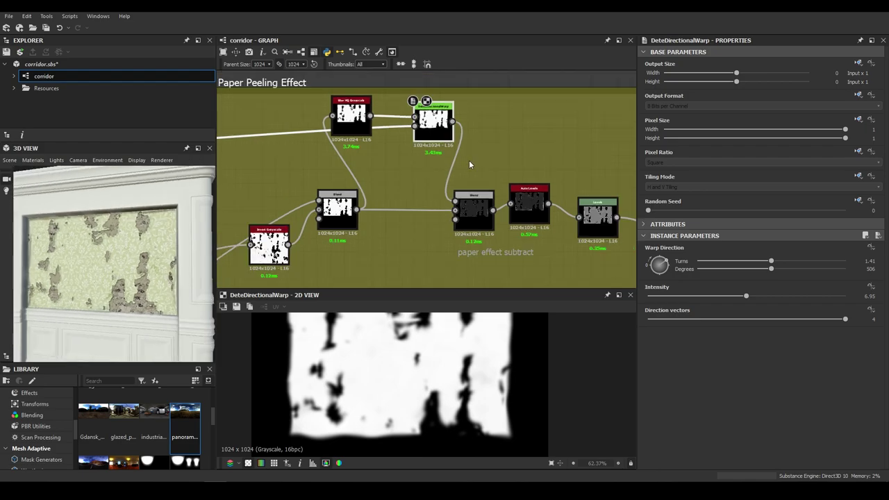
# Step: Preview the Levels result and inspect the Sharpen node ending the Paper Peeling Effect chain, followed by the Levels node holding the damage height
pyautogui.moveTo(352, 119); pyautogui.dragTo(296, 116, button='middle')
pyautogui.scroll(2, 478, 174)
pyautogui.doubleClick(431, 155)
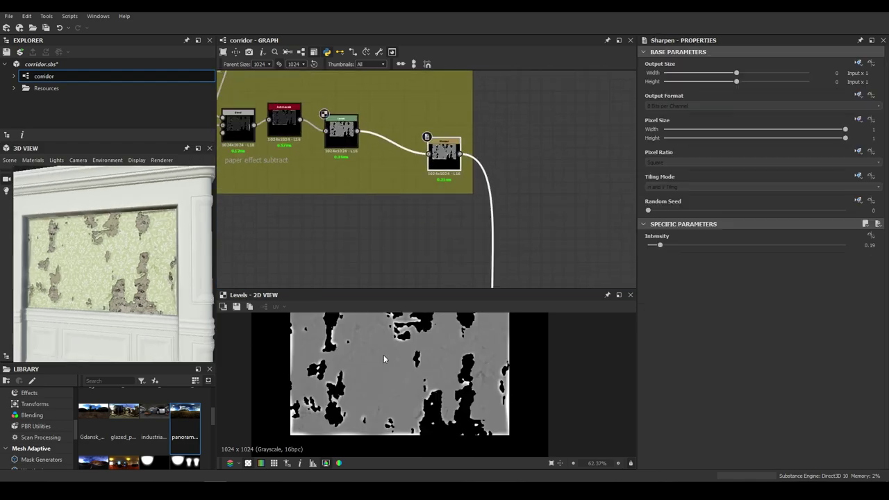
pyautogui.scroll(-4, 483, 149)
pyautogui.scroll(2, 483, 143)
pyautogui.moveTo(479, 282); pyautogui.dragTo(399, 210, button='middle')
pyautogui.scroll(3, 441, 158)
pyautogui.scroll(2, 442, 157)
pyautogui.doubleClick(423, 160)
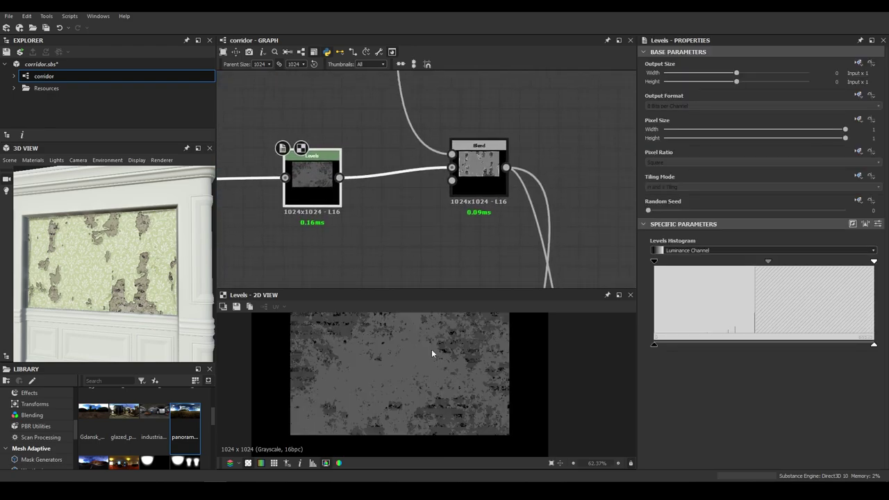
# Step: Preview the Max (Lighten) Blend that merges the peeling height with the damage height, and the Normal node it feeds
pyautogui.moveTo(437, 350); pyautogui.dragTo(411, 394, button='middle')
pyautogui.doubleClick(482, 159)
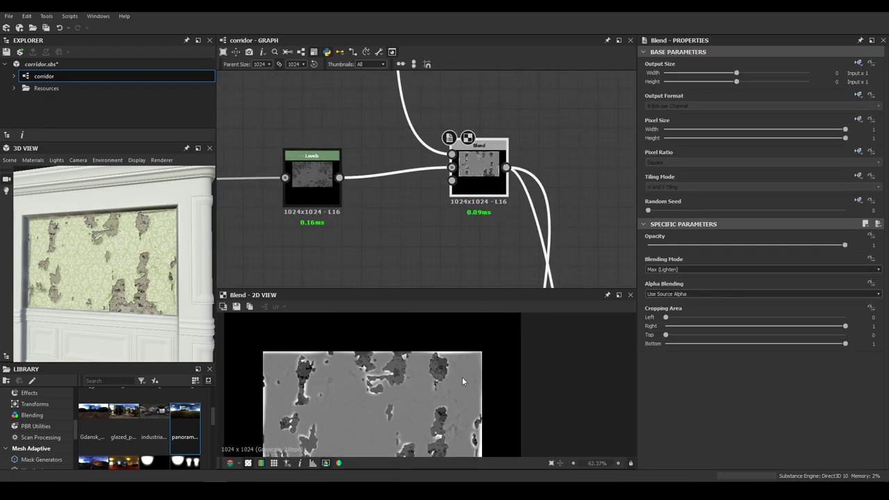
pyautogui.moveTo(462, 381); pyautogui.dragTo(485, 362, button='middle')
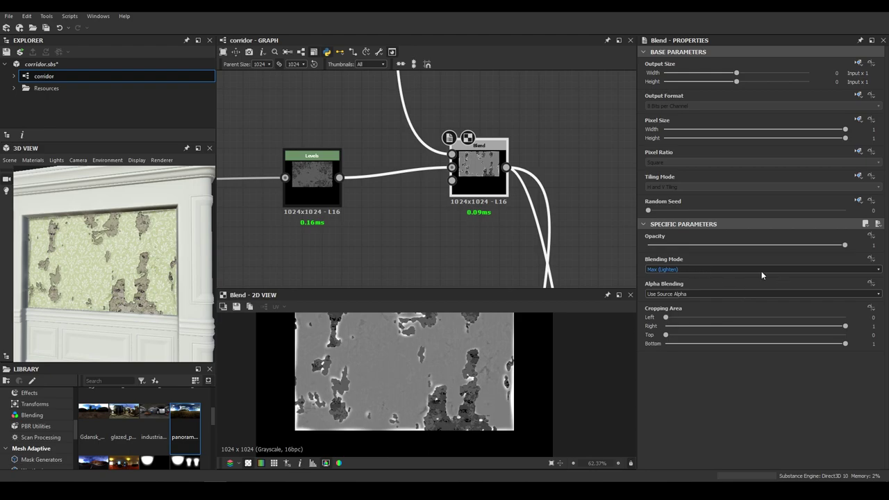
pyautogui.scroll(-5, 507, 189)
pyautogui.moveTo(512, 192); pyautogui.dragTo(467, 127, button='middle')
pyautogui.scroll(4, 504, 210)
pyautogui.doubleClick(475, 207)
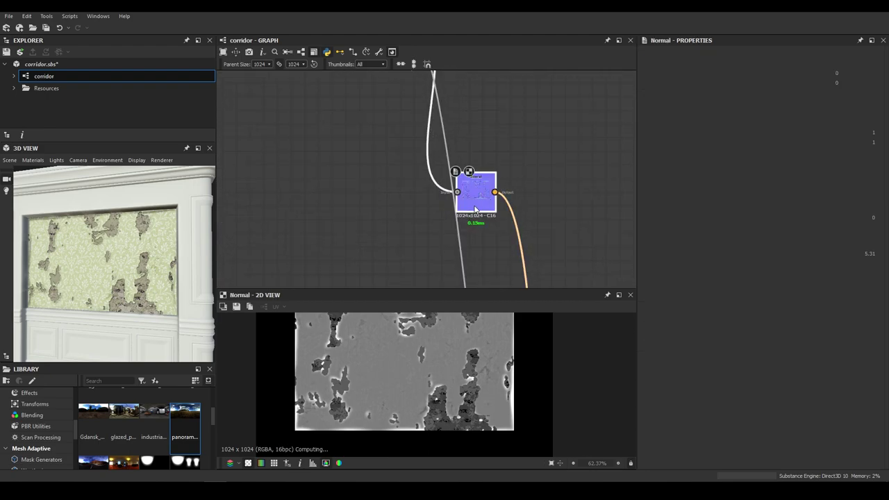
# Step: Compare the Normal Combine node's output with the Normal map of the base structure that feeds it
pyautogui.scroll(-5, 467, 209)
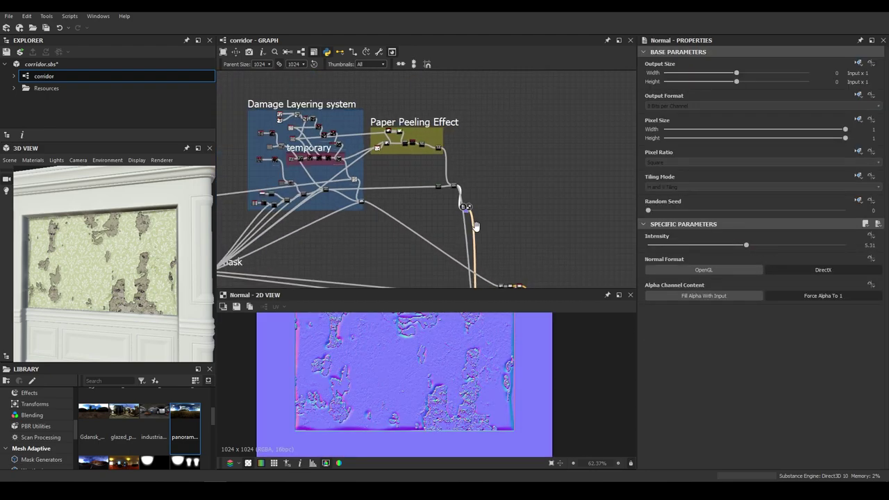
pyautogui.moveTo(475, 232); pyautogui.dragTo(482, 167, button='middle')
pyautogui.scroll(5, 484, 170)
pyautogui.scroll(3, 484, 170)
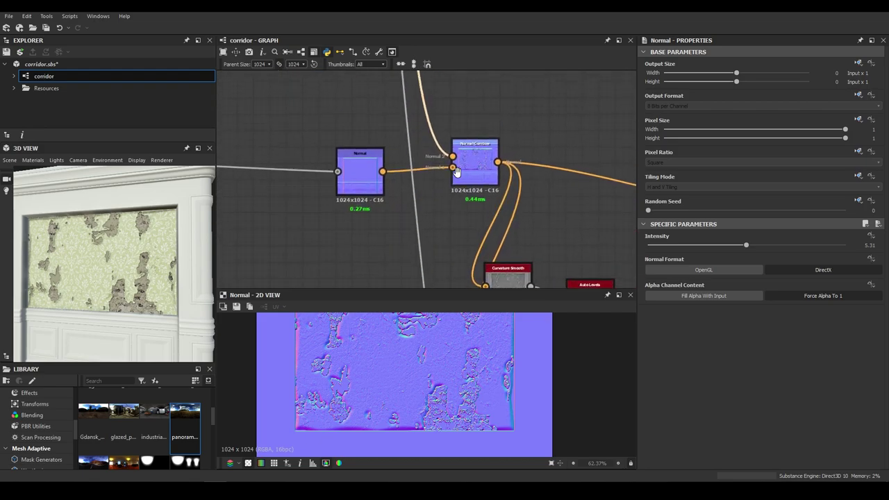
pyautogui.doubleClick(470, 162)
pyautogui.click(259, 191)
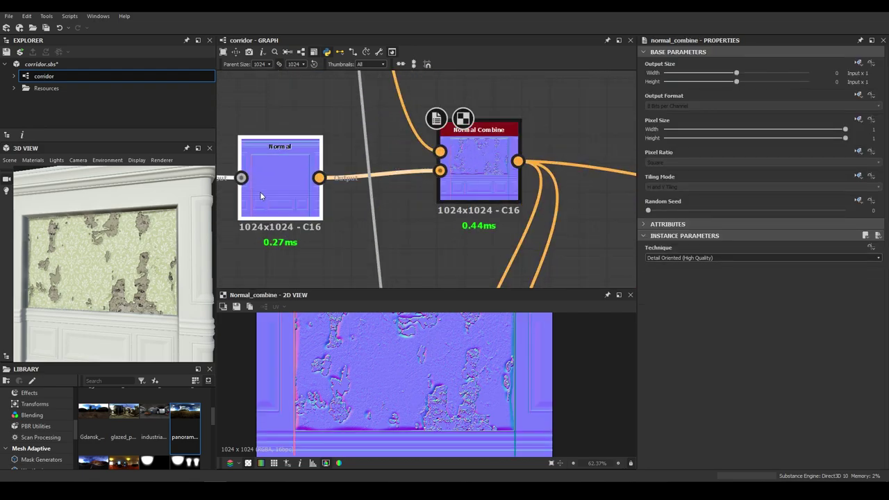
pyautogui.doubleClick(286, 196)
pyautogui.doubleClick(481, 166)
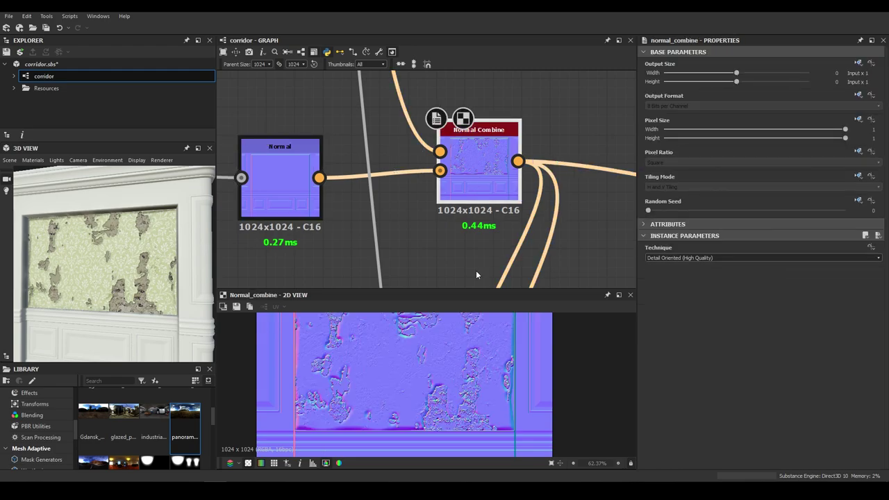
# Step: Delete the unused Normal To Height HQ node branching off the Normal Combine node
pyautogui.scroll(-3, 415, 355)
pyautogui.scroll(-4, 493, 163)
pyautogui.moveTo(495, 165); pyautogui.dragTo(414, 130, button='middle')
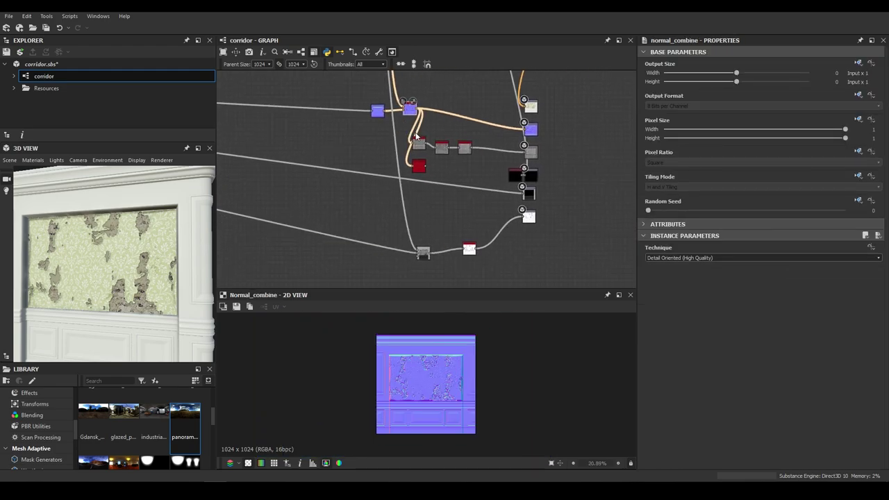
pyautogui.scroll(6, 432, 180)
pyautogui.moveTo(455, 170); pyautogui.dragTo(377, 141)
pyautogui.click(377, 145)
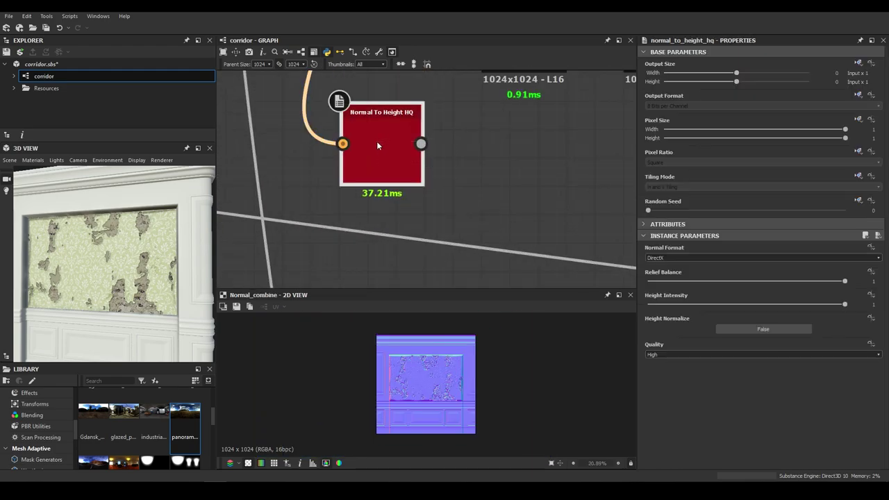
pyautogui.press('Delete')
# Step: Select the dead-end node branching off the main structure chain below the Ornament mask frame, and review the complete graph layout
pyautogui.scroll(-5, 371, 145)
pyautogui.scroll(-5, 327, 165)
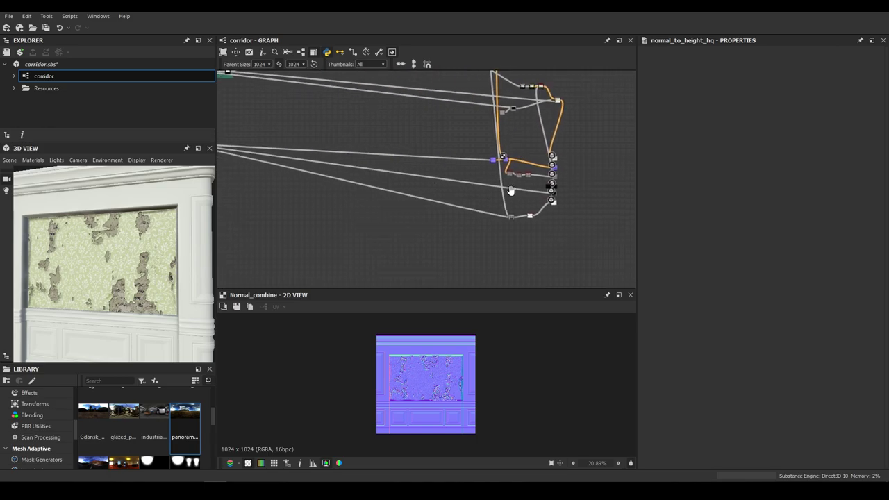
pyautogui.scroll(6, 438, 226)
pyautogui.scroll(1, 398, 235)
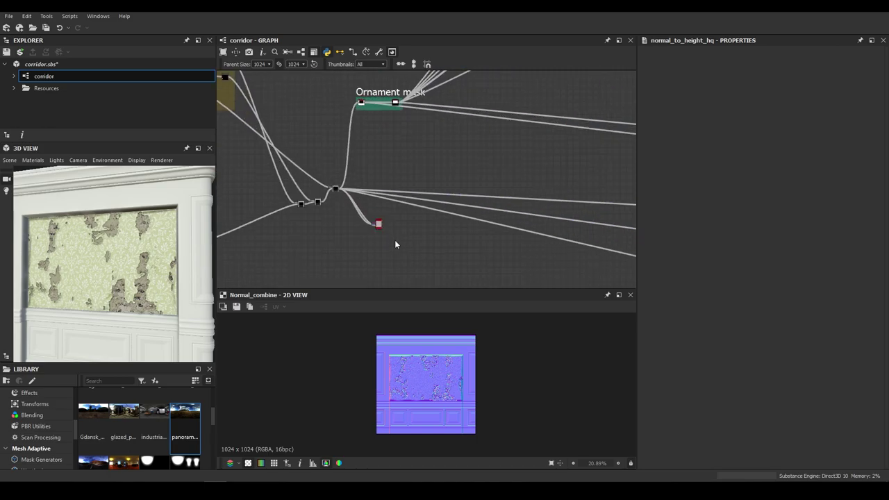
pyautogui.moveTo(394, 240); pyautogui.dragTo(351, 211)
pyautogui.scroll(-4, 416, 185)
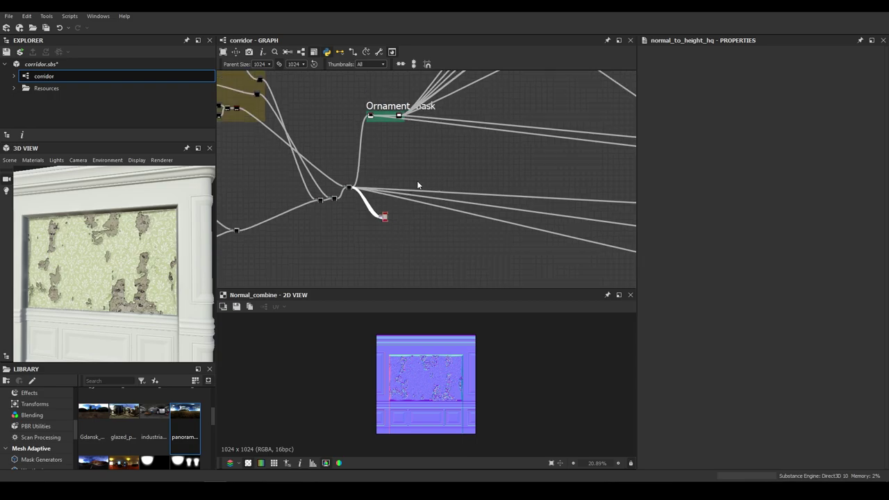
pyautogui.scroll(3, 412, 186)
pyautogui.moveTo(413, 186); pyautogui.dragTo(443, 197, button='middle')
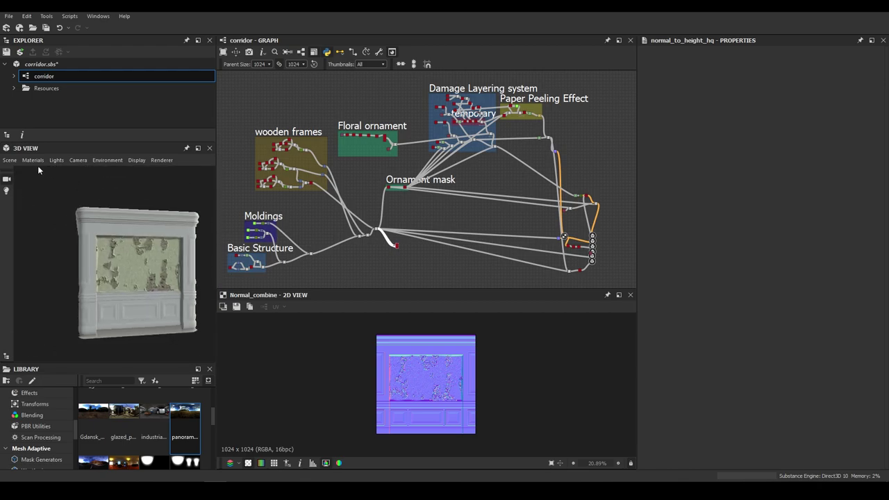
# Step: Change the 3D view's preview mesh and examine the corridor material on it from a tilted angle
pyautogui.click(9, 160)
pyautogui.click(70, 236)
pyautogui.moveTo(69, 236); pyautogui.dragTo(137, 274)
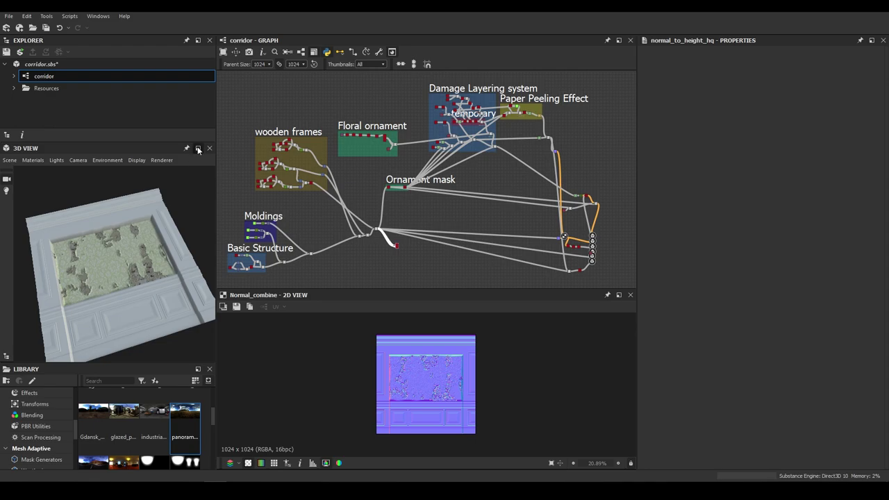